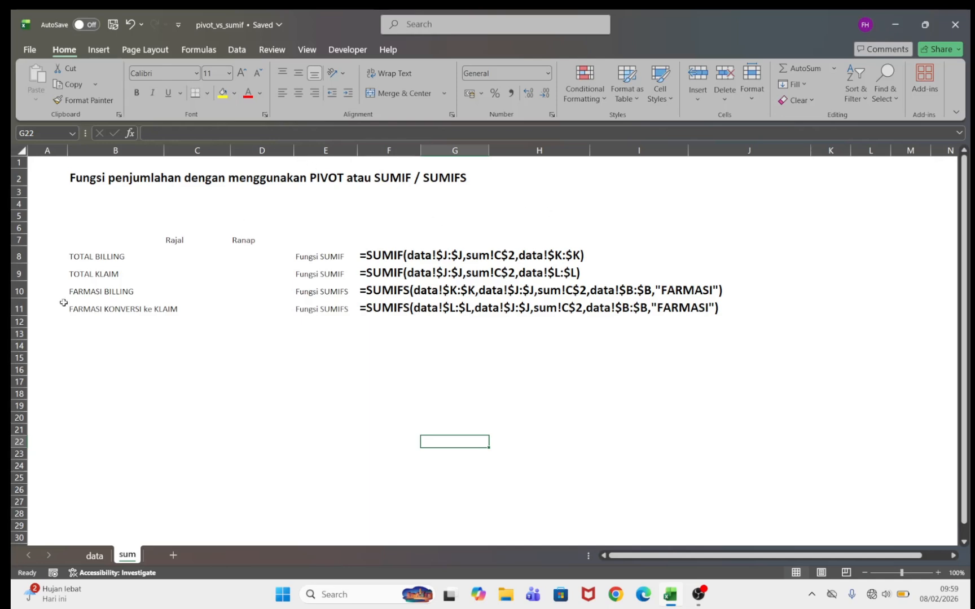
# - Examine the Grup, tarif_billing and Konversi ke klaim columns on the data sheet, including the filter values available for Grup
pyautogui.click(96, 556)
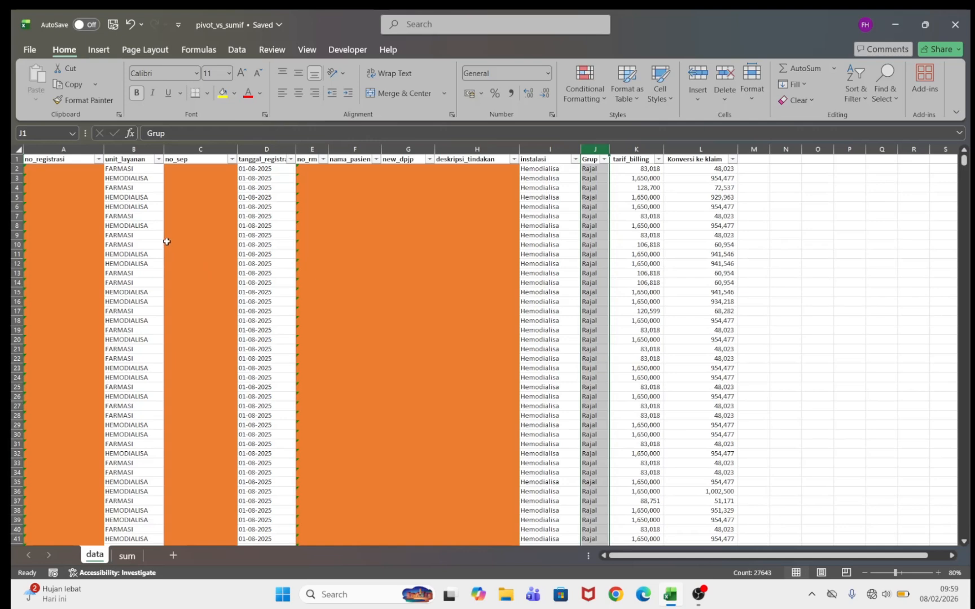
pyautogui.click(603, 226)
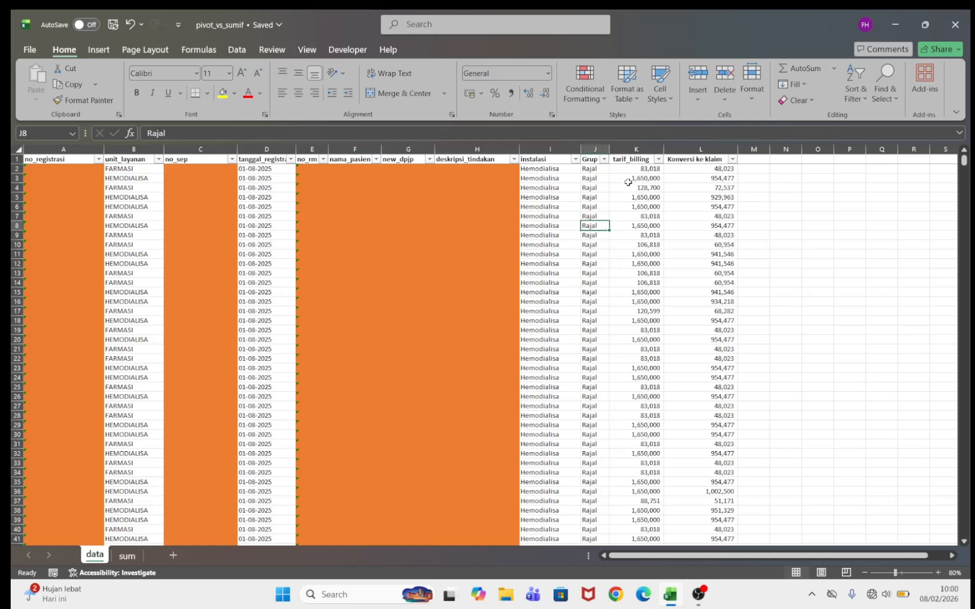
pyautogui.click(639, 148)
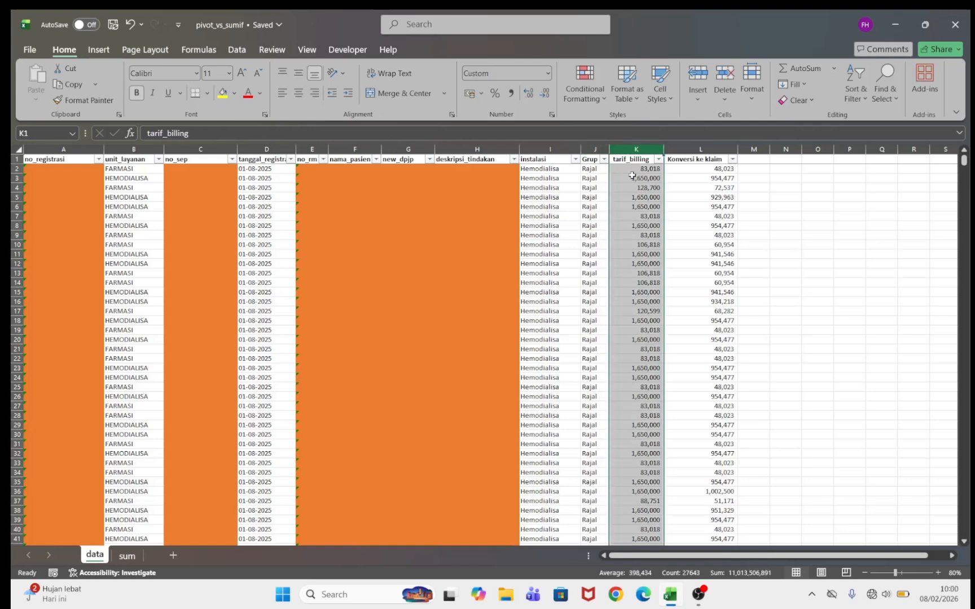
pyautogui.click(694, 146)
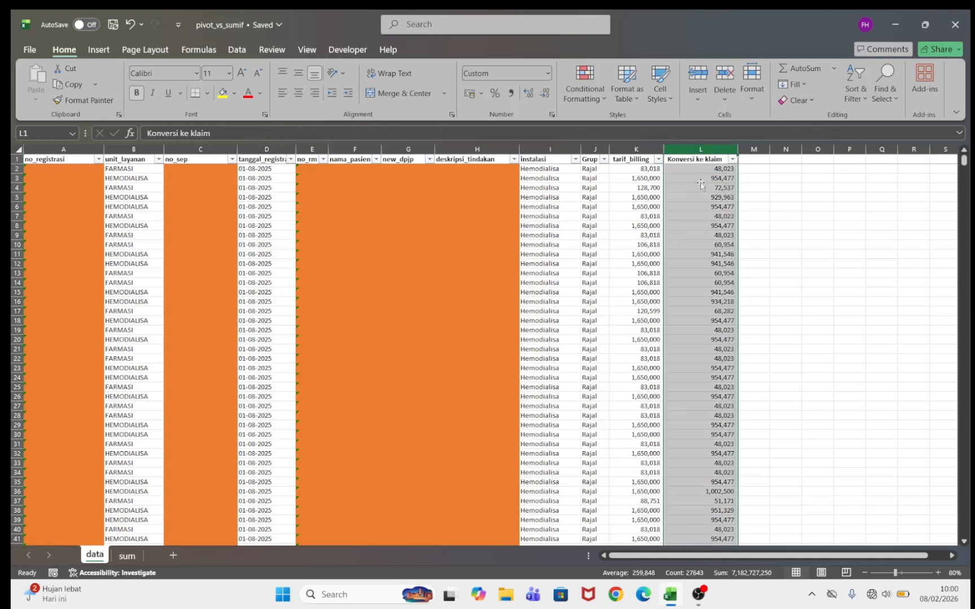
pyautogui.click(680, 170)
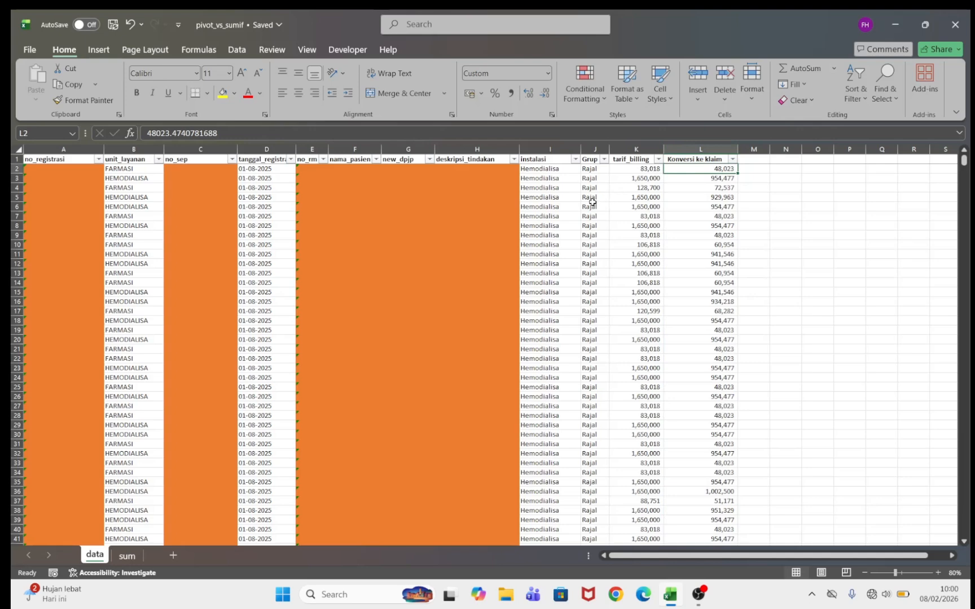
pyautogui.click(596, 148)
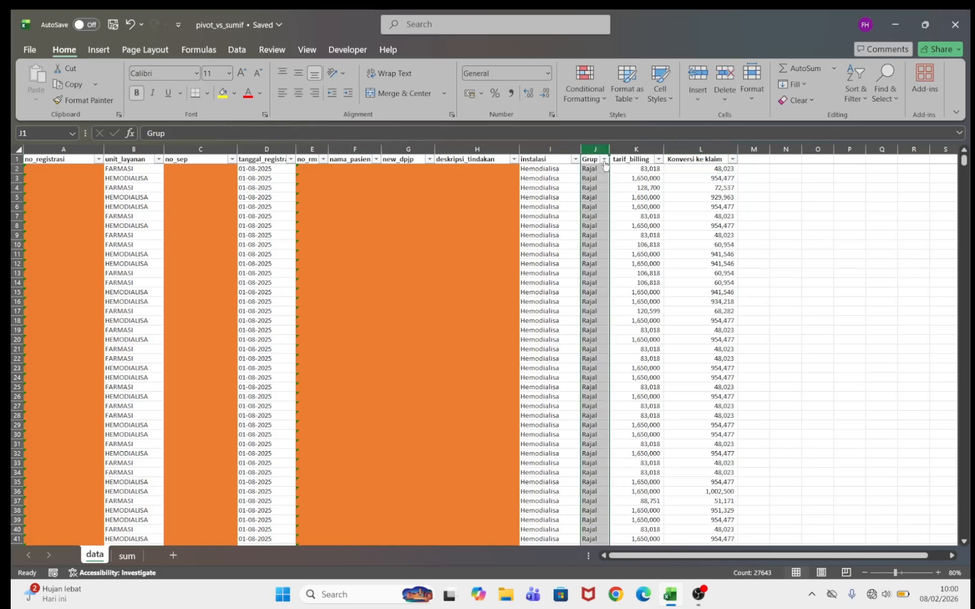
pyautogui.click(604, 160)
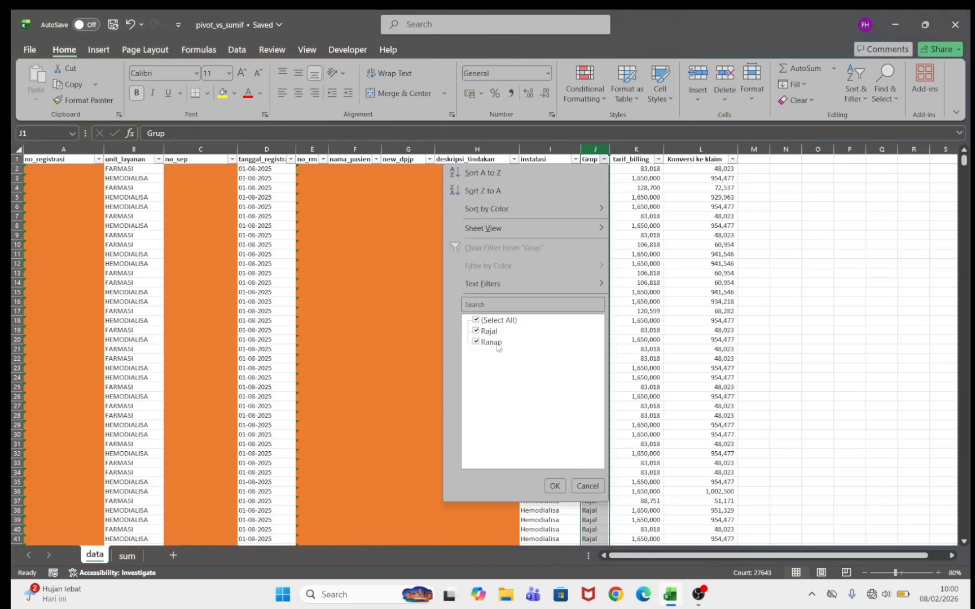
pyautogui.click(628, 239)
pyautogui.click(555, 197)
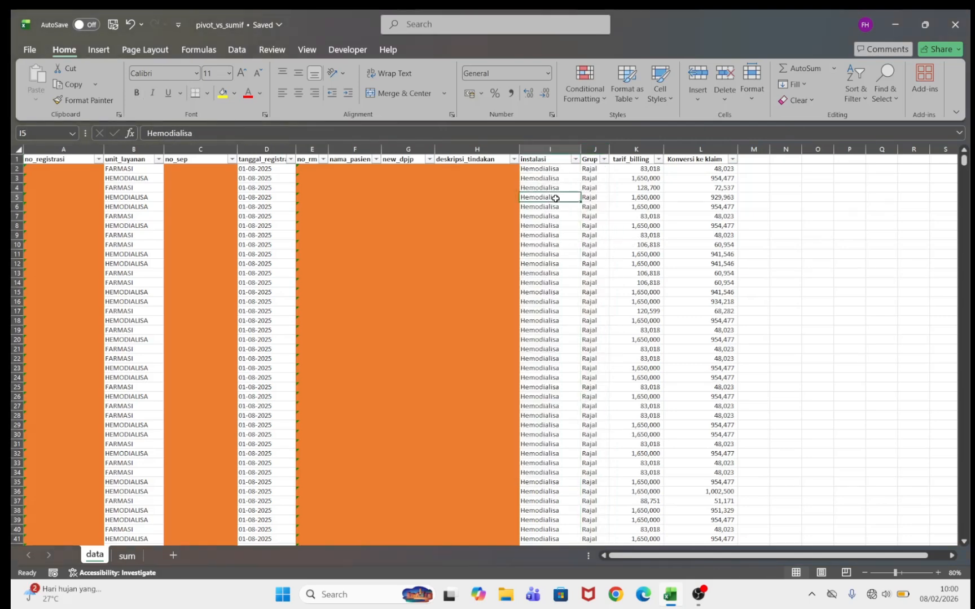
# - Review the instalasi column's filter values and the unit_layanan column on the data sheet
pyautogui.click(549, 148)
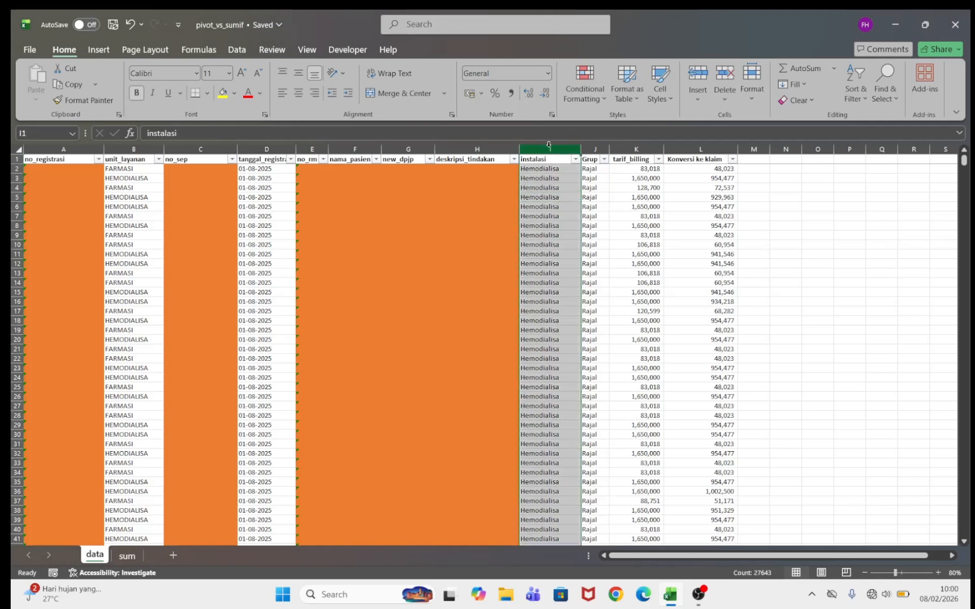
pyautogui.click(563, 173)
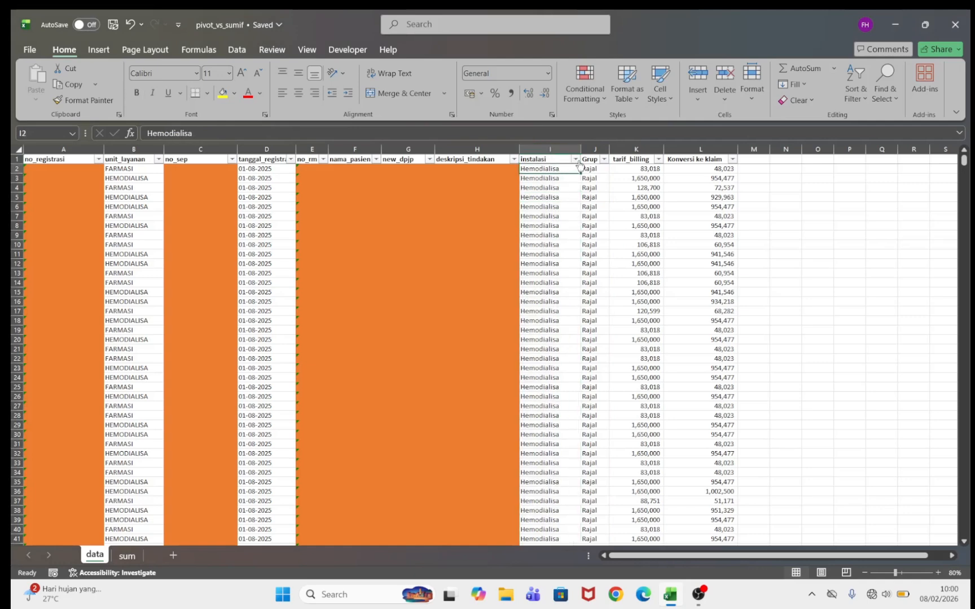
pyautogui.click(576, 160)
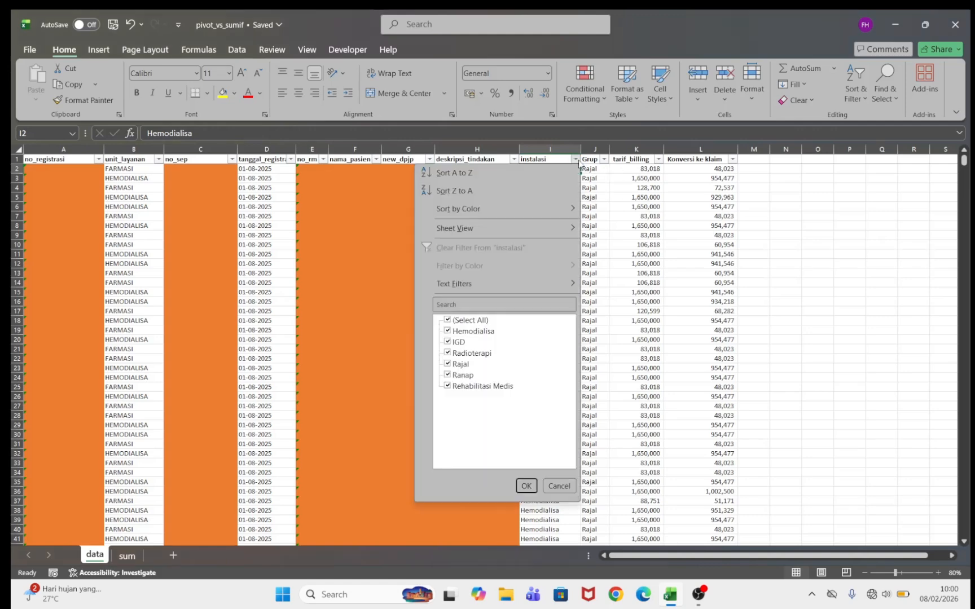
pyautogui.click(578, 162)
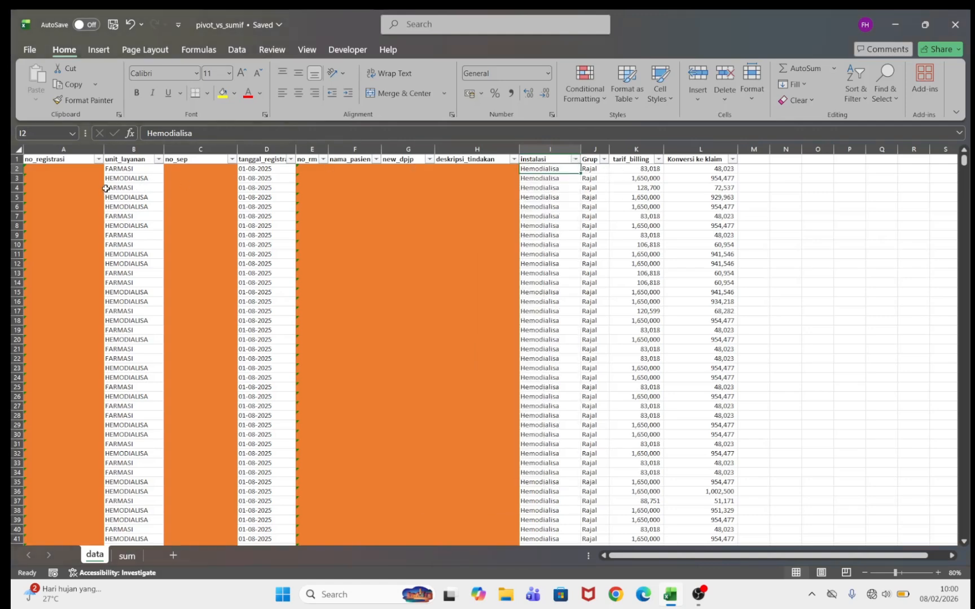
pyautogui.click(125, 149)
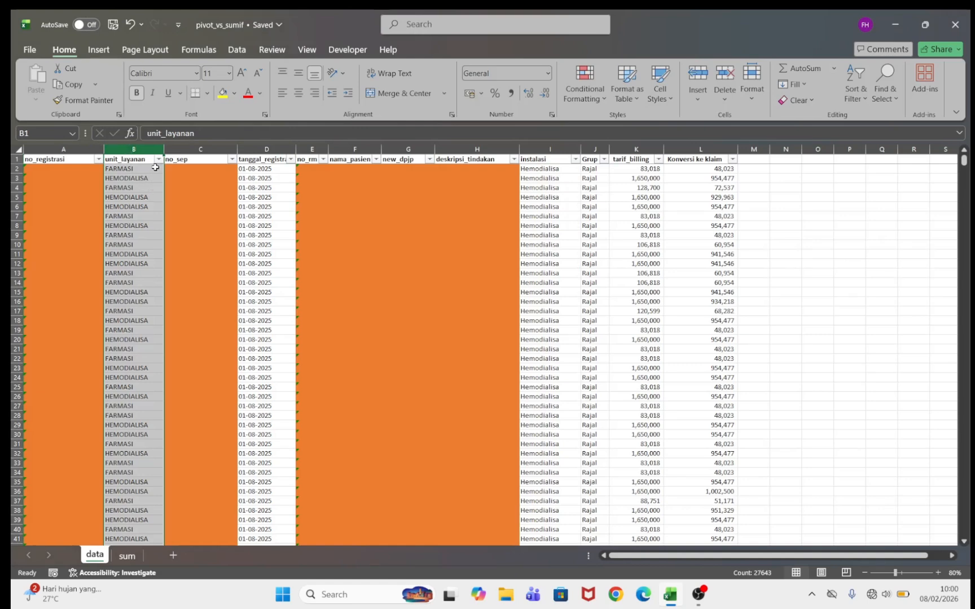
pyautogui.click(135, 179)
# - Start a SUMIF formula in cell C8 of the sum sheet, using the Grup column data!J:J as its range
pyautogui.click(127, 556)
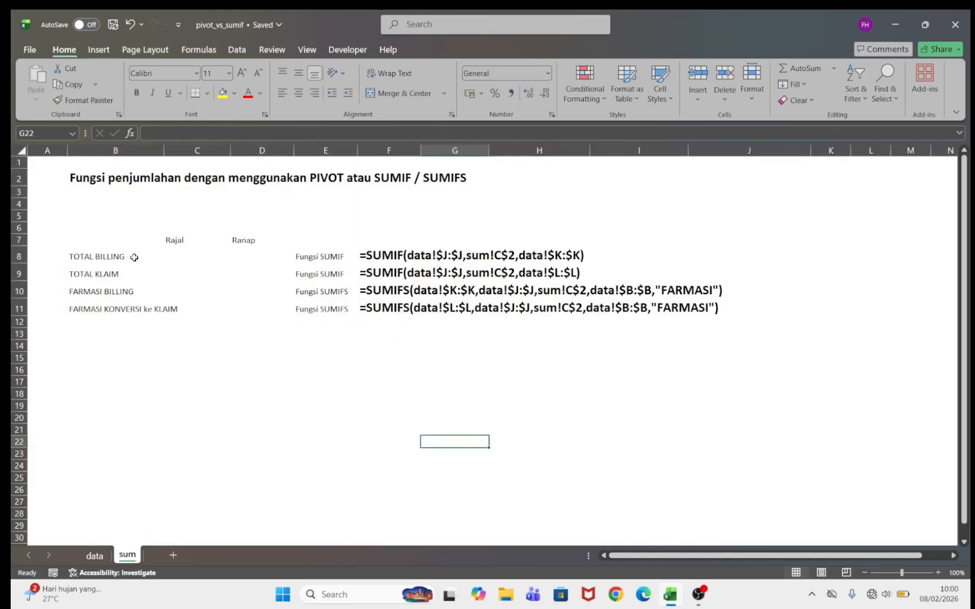
pyautogui.click(181, 251)
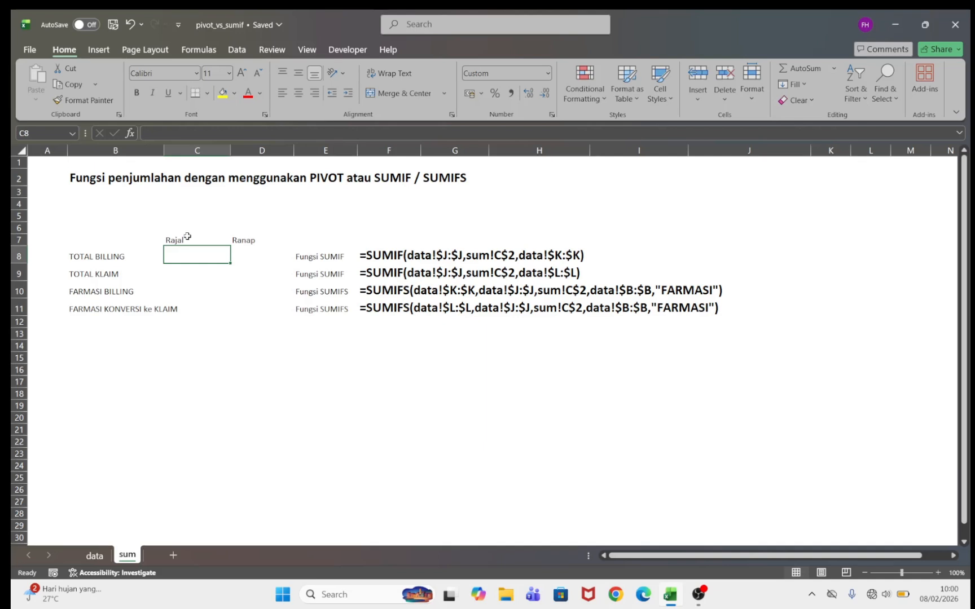
pyautogui.click(182, 240)
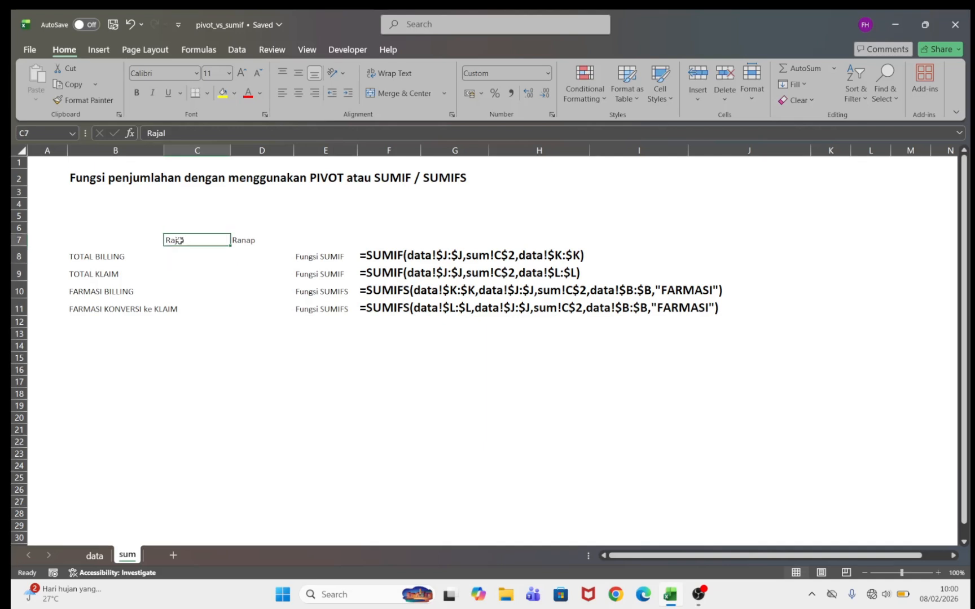
pyautogui.click(255, 243)
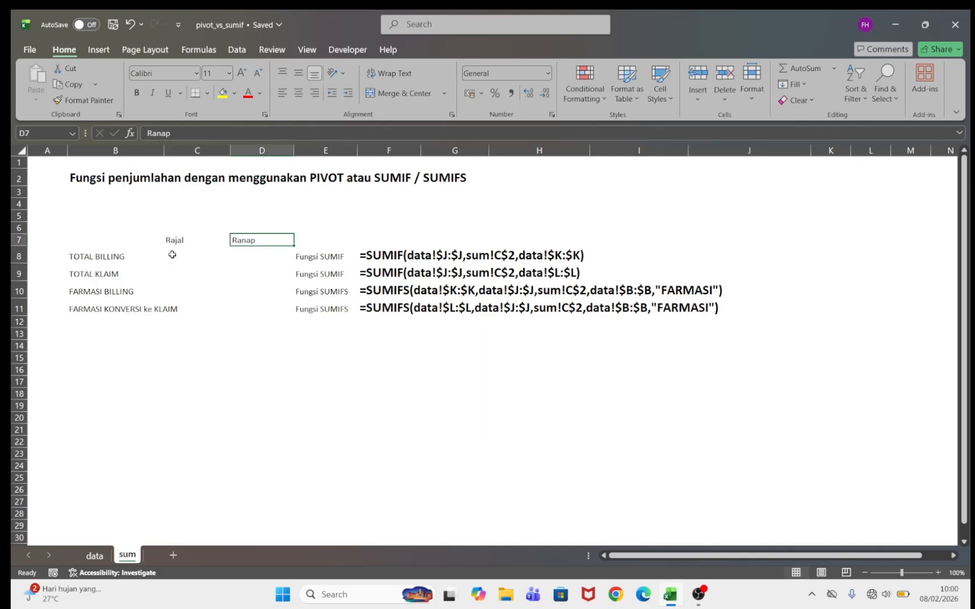
pyautogui.click(170, 253)
pyautogui.write('=su')
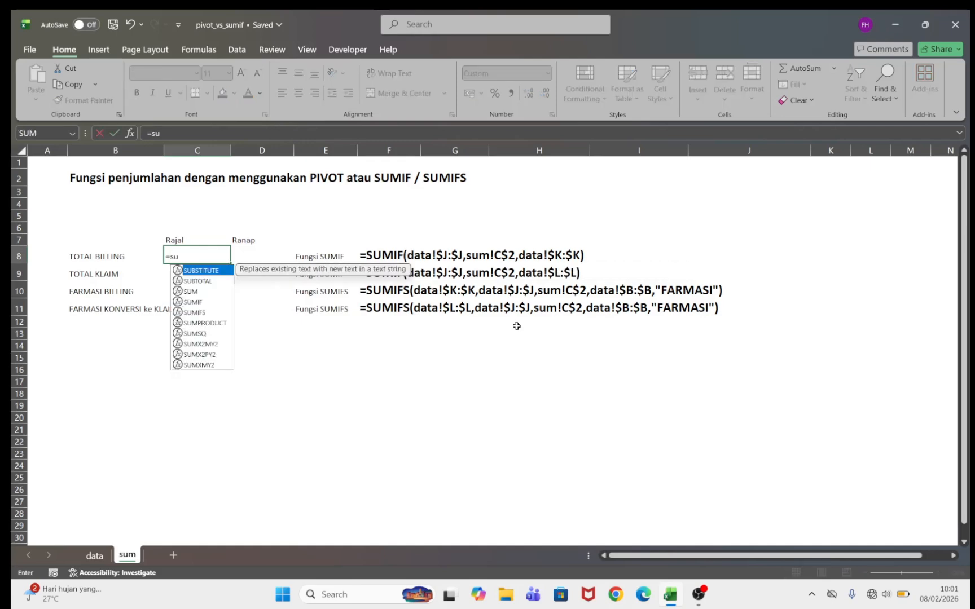
pyautogui.write('mif(')
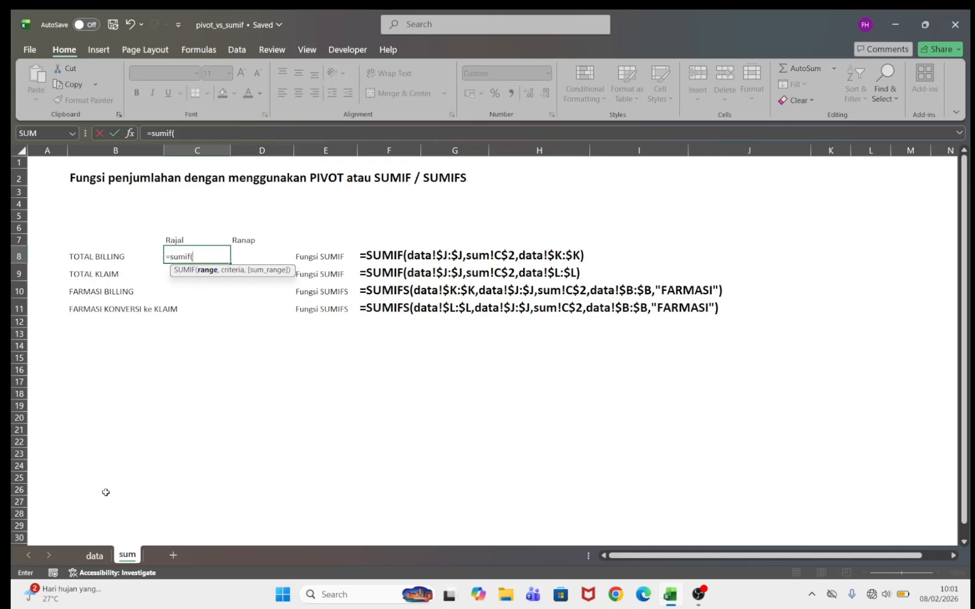
pyautogui.click(95, 557)
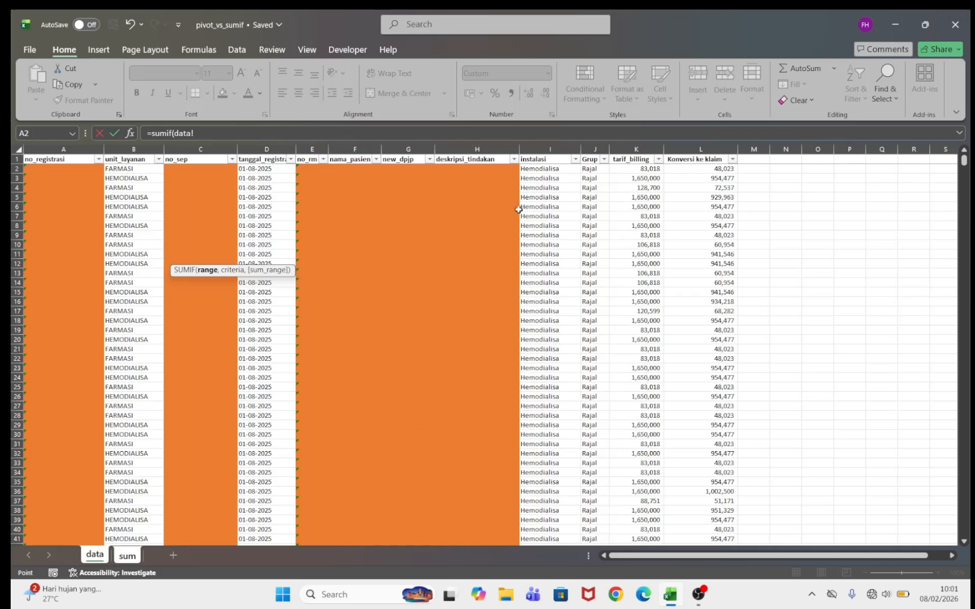
pyautogui.click(595, 148)
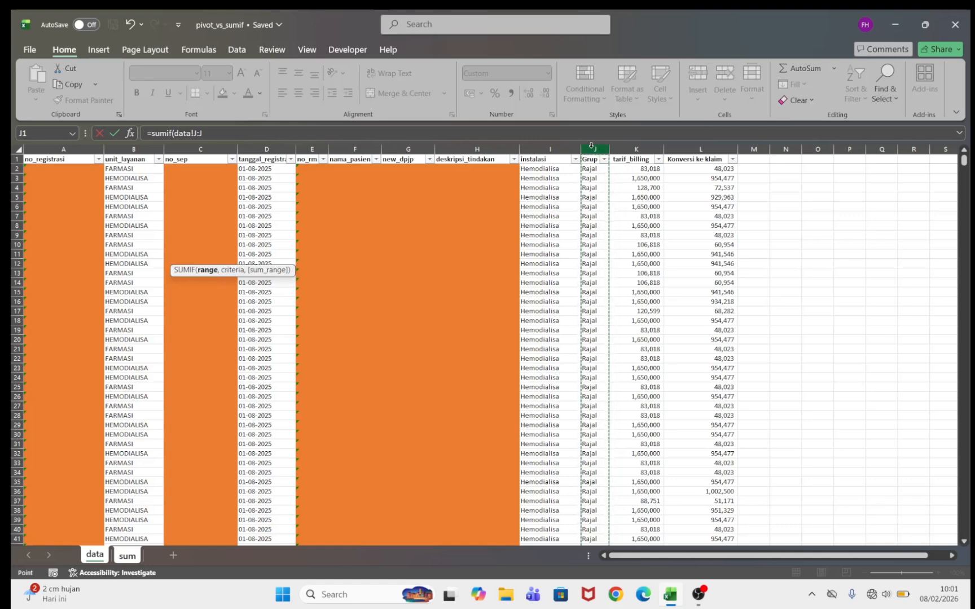
pyautogui.click(175, 136)
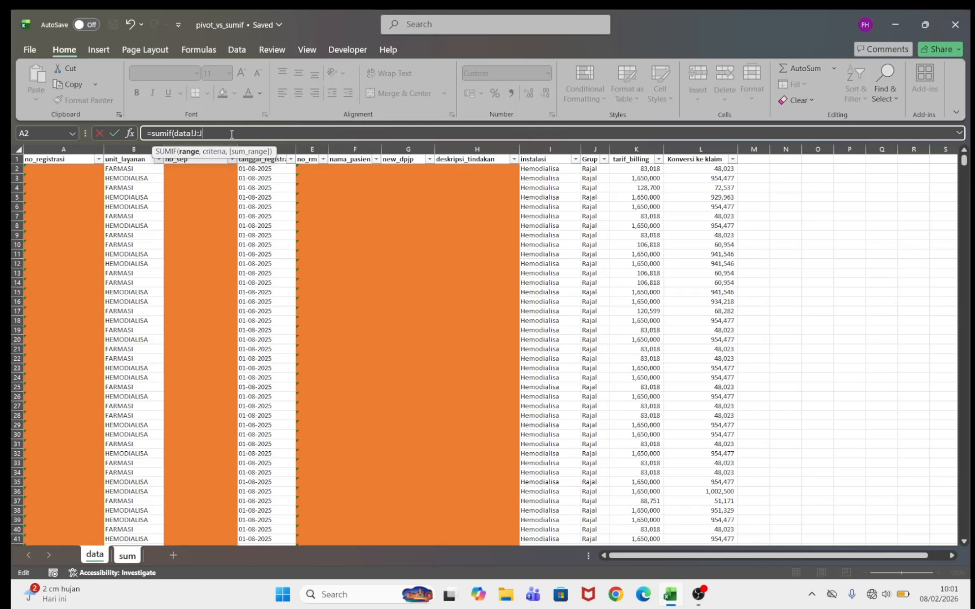
pyautogui.write(',')
pyautogui.click(127, 556)
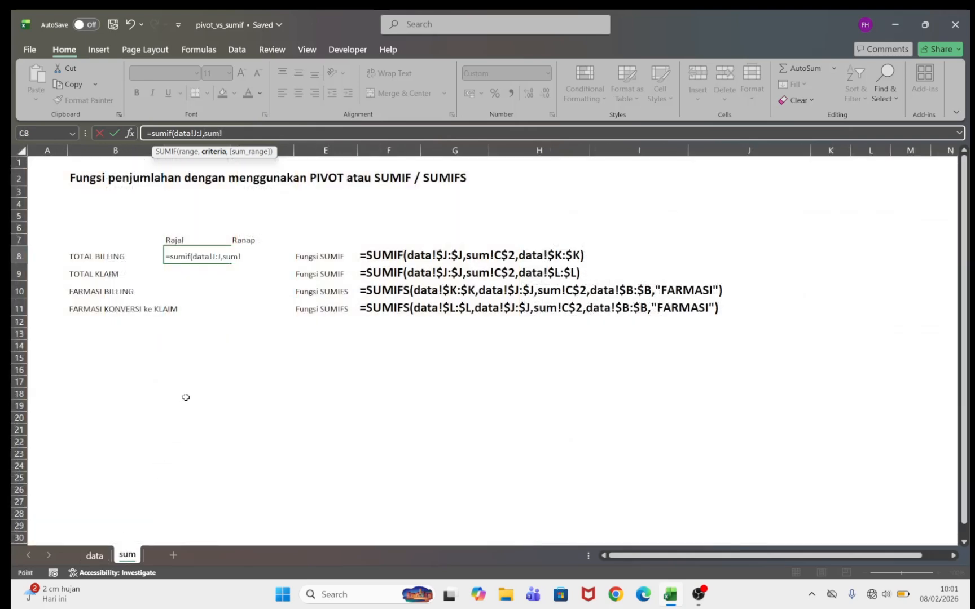
pyautogui.click(175, 240)
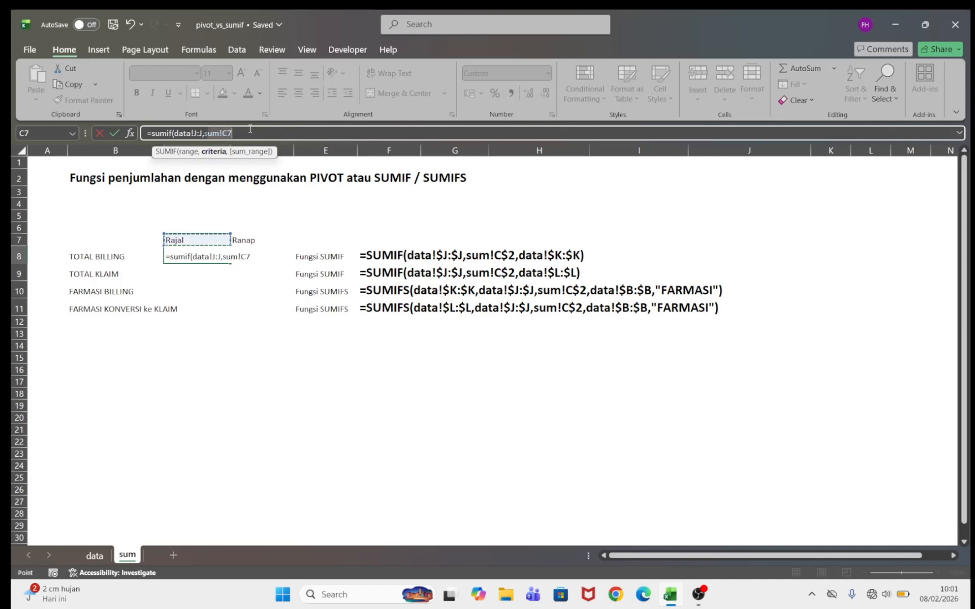
pyautogui.press('BackSpace')
pyautogui.press('BackSpace')
pyautogui.press('BackSpace')
pyautogui.press('BackSpace')
pyautogui.press('BackSpace')
pyautogui.press('BackSpace')
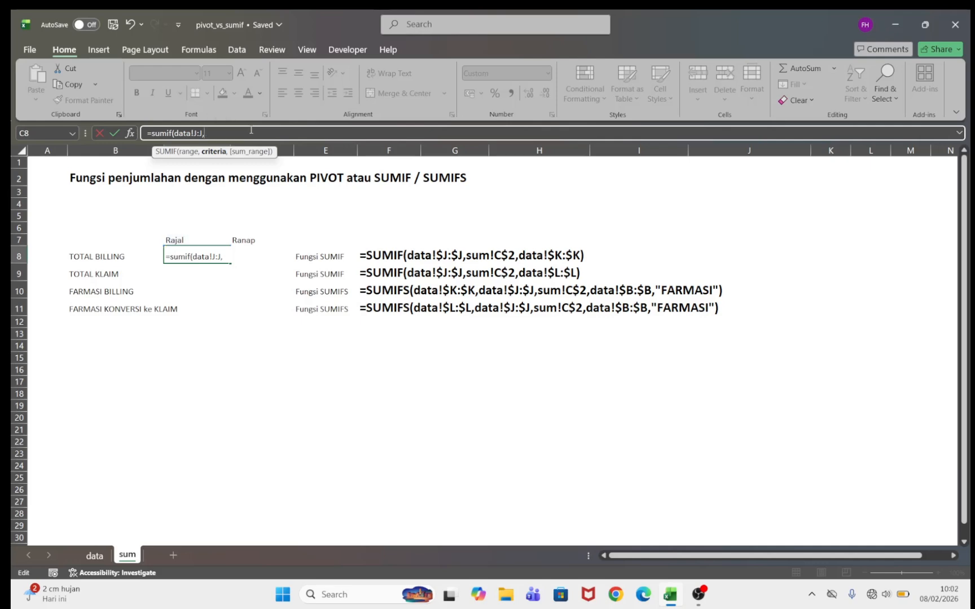
# - Complete the C8 SUMIF formula with the criterion "Rajal" and the tarif_billing column data!K:K as the sum range
pyautogui.write('"Rajal",')
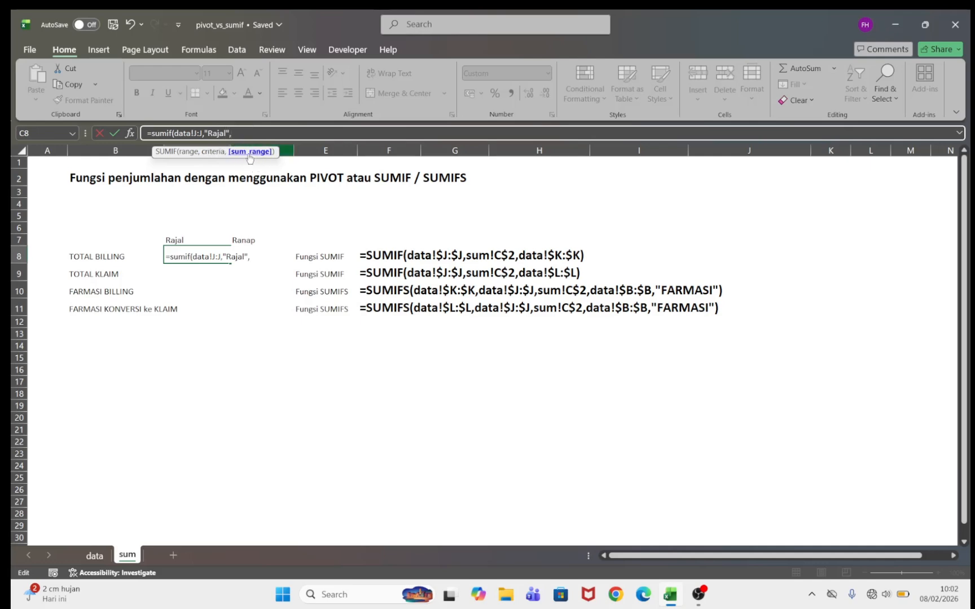
pyautogui.click(94, 557)
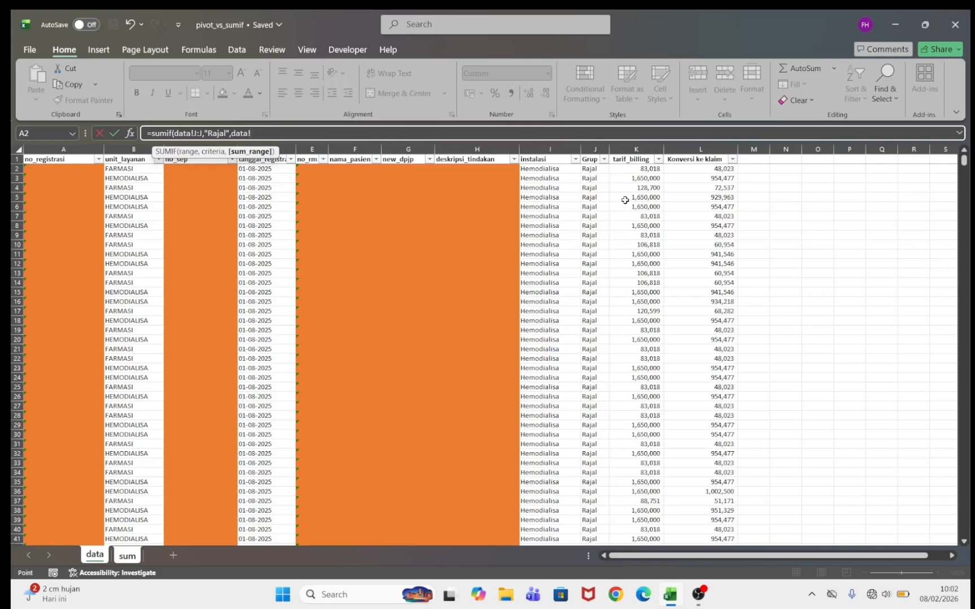
pyautogui.click(631, 147)
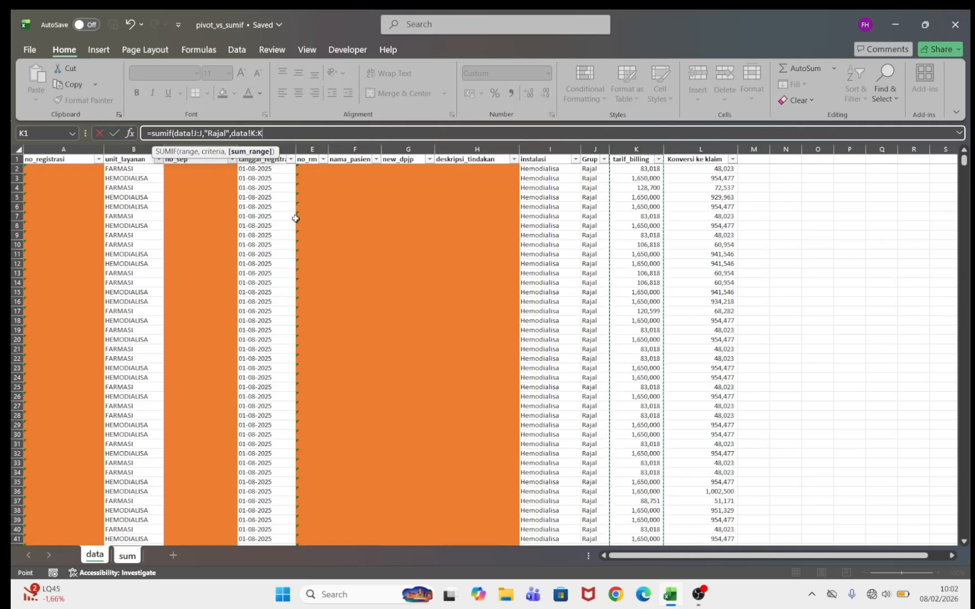
pyautogui.write(')')
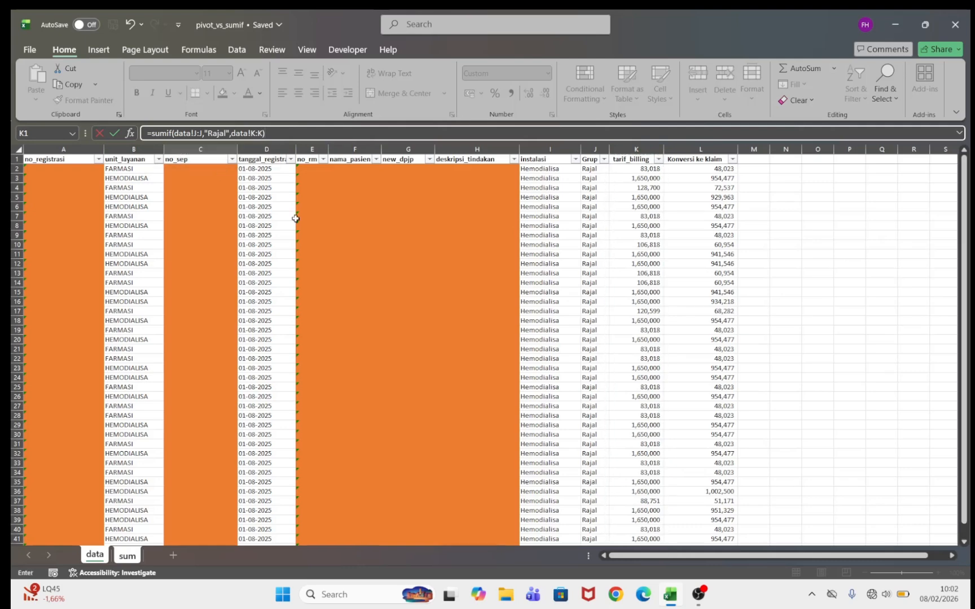
pyautogui.press('Return')
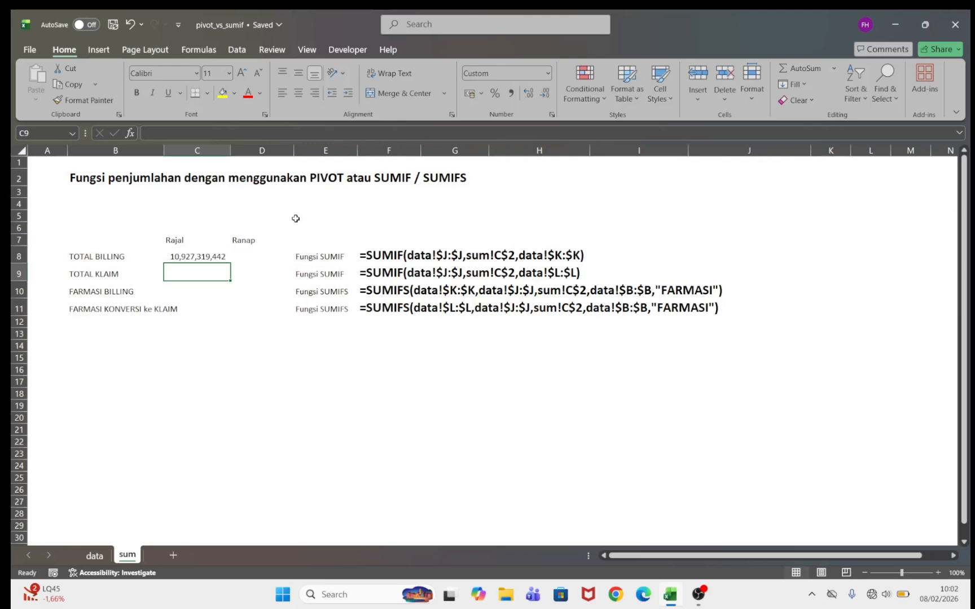
# - Copy the text of the SUMIF formula in C8 into cell D8 for the Ranap total billing
pyautogui.click(191, 258)
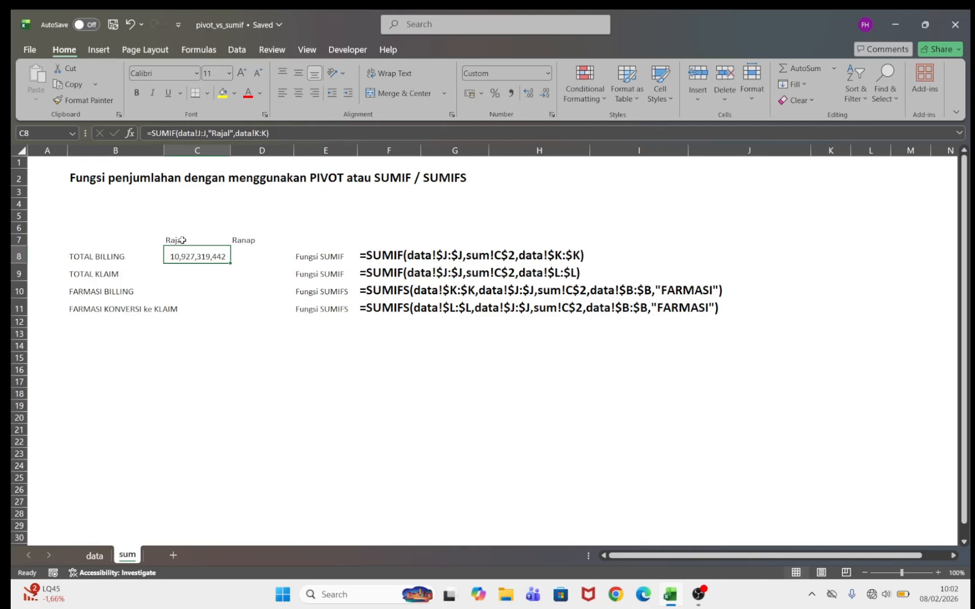
pyautogui.click(256, 255)
pyautogui.click(200, 257)
pyautogui.click(286, 133)
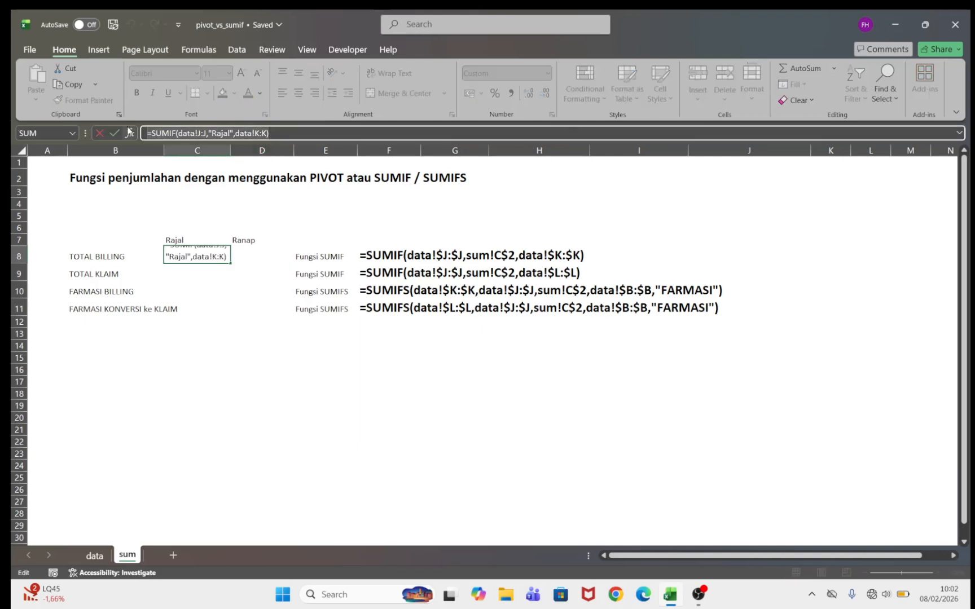
pyautogui.click(114, 133)
pyautogui.click(243, 258)
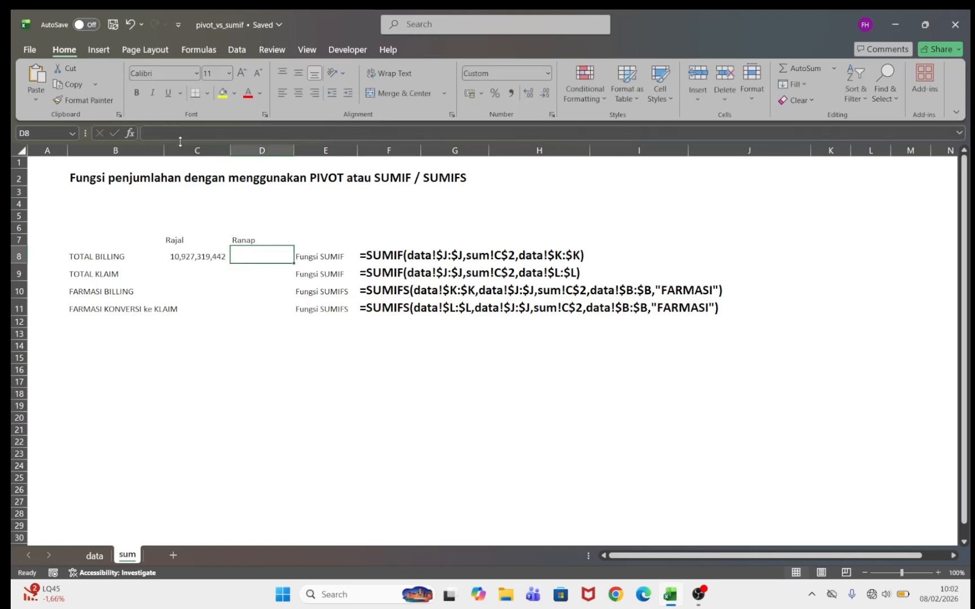
pyautogui.click(177, 133)
pyautogui.hotkey('ctrl', 'v')
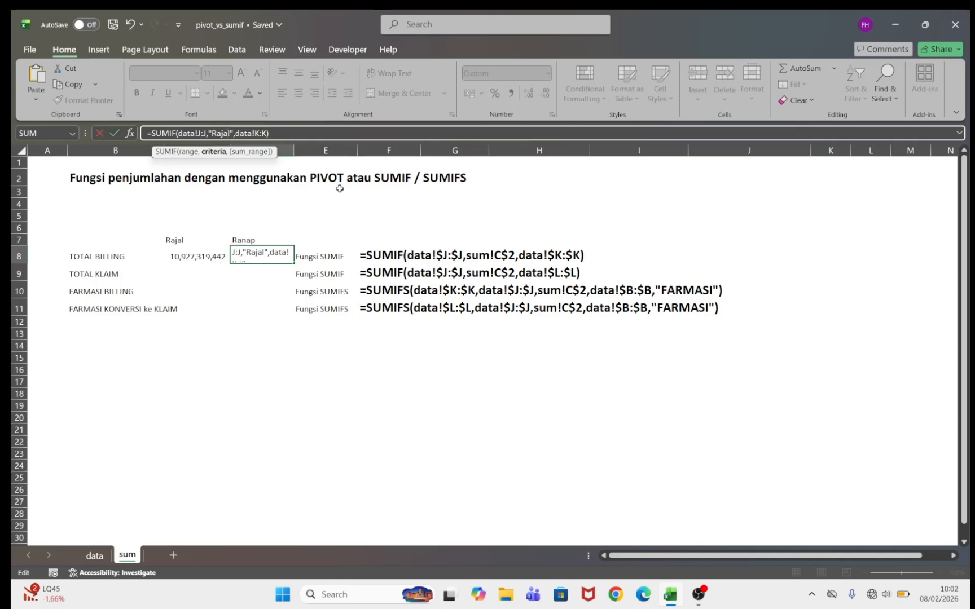
# - Change the criterion in D8's SUMIF formula to "Ranap"
pyautogui.press('BackSpace')
pyautogui.press('BackSpace')
pyautogui.press('BackSpace')
pyautogui.write('nap')
pyautogui.press('Return')
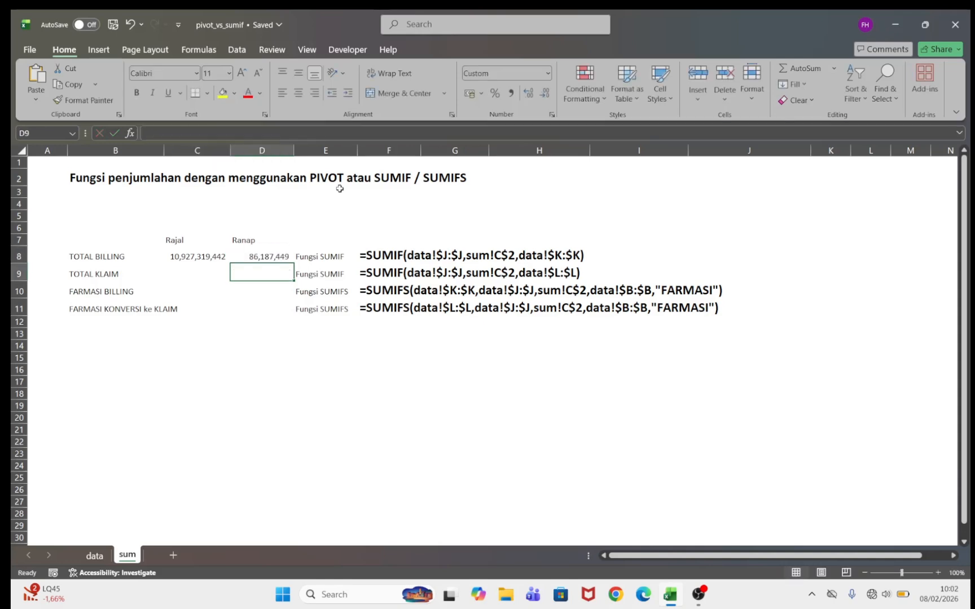
# - Replace the "Rajal" criterion in C8's SUMIF formula with a reference to header cell C7
pyautogui.click(264, 258)
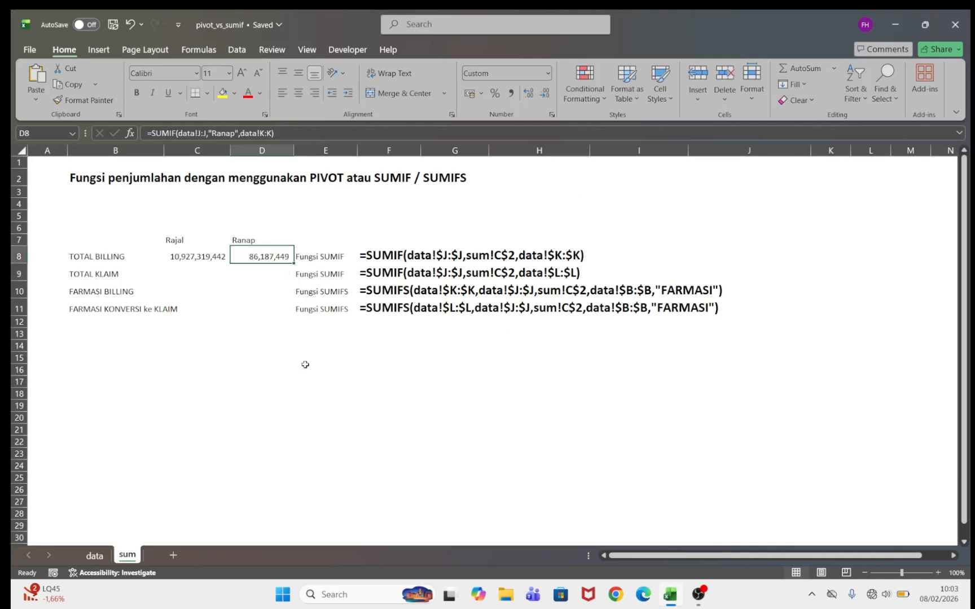
pyautogui.click(180, 253)
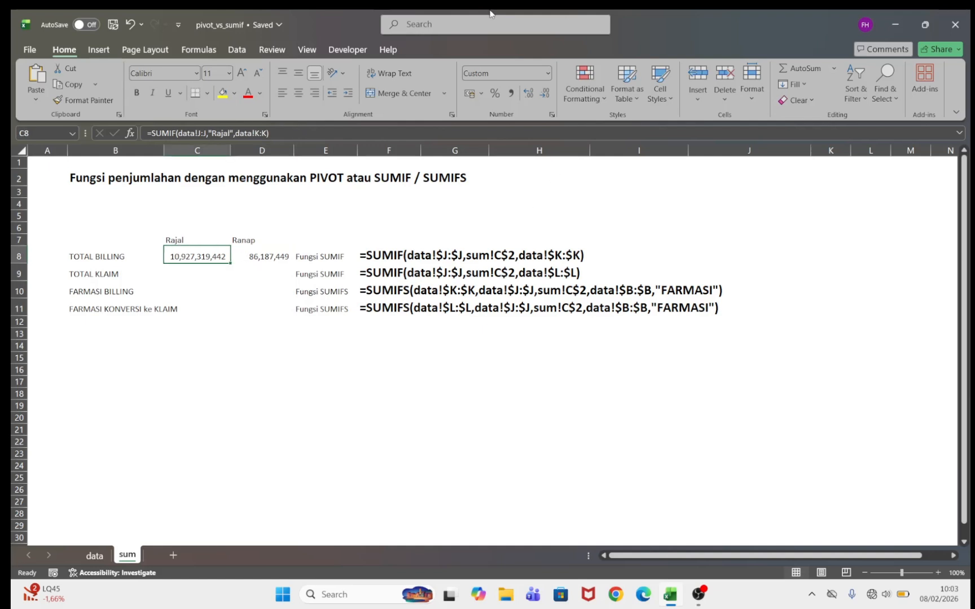
pyautogui.click(209, 133)
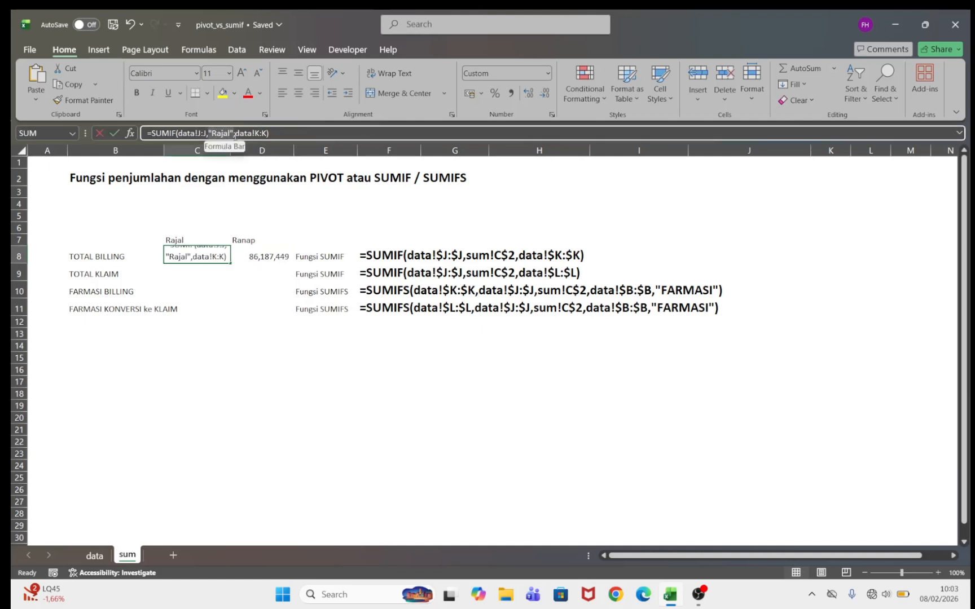
pyautogui.click(235, 133)
pyautogui.press('BackSpace')
pyautogui.press('BackSpace')
pyautogui.press('BackSpace')
pyautogui.press('BackSpace')
pyautogui.press('BackSpace')
pyautogui.press('BackSpace')
pyautogui.press('BackSpace')
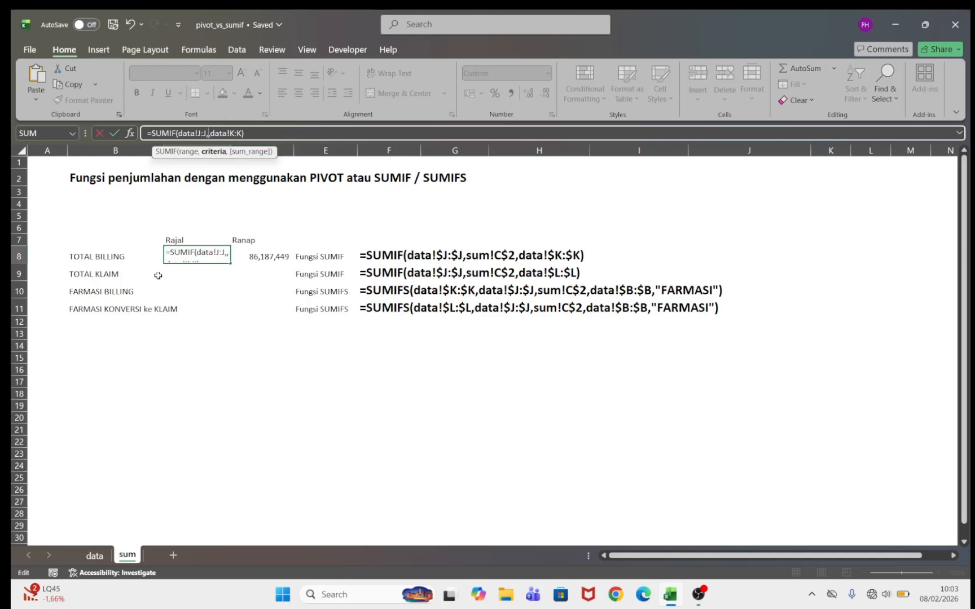
pyautogui.click(174, 237)
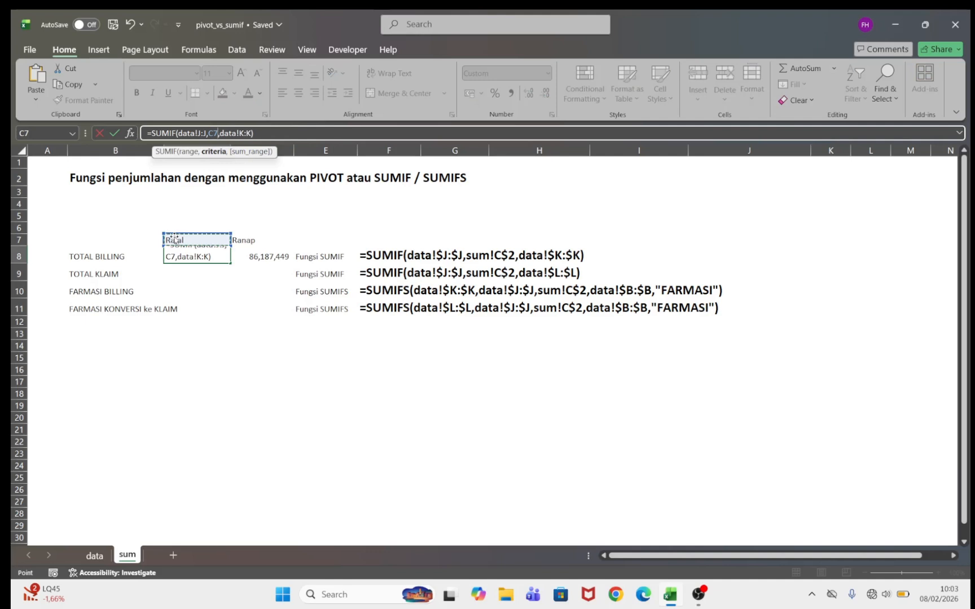
pyautogui.press('Return')
pyautogui.click(195, 256)
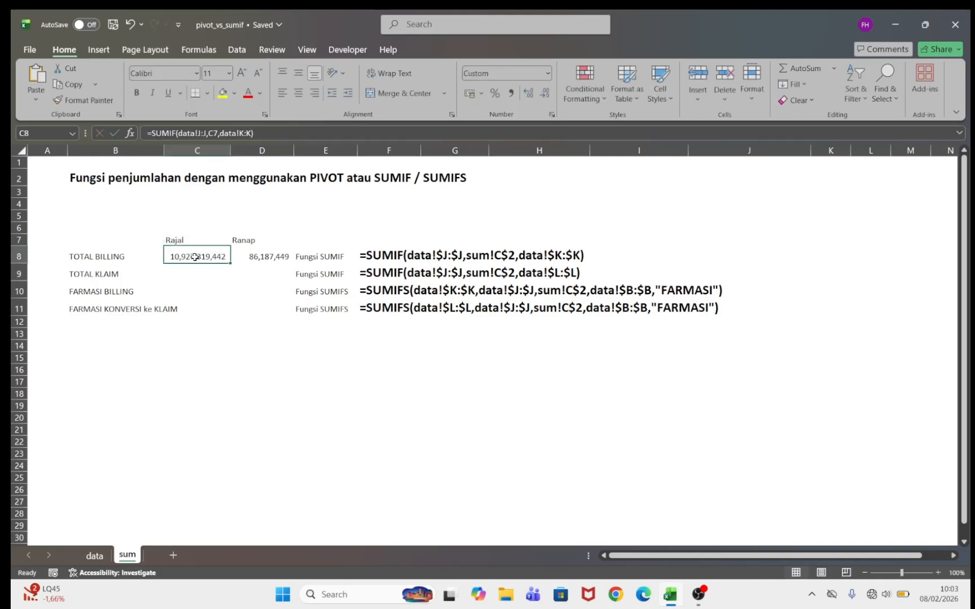
# - Replace the "Ranap" criterion in D8's SUMIF formula with a reference to header cell D7
pyautogui.click(258, 256)
pyautogui.click(209, 134)
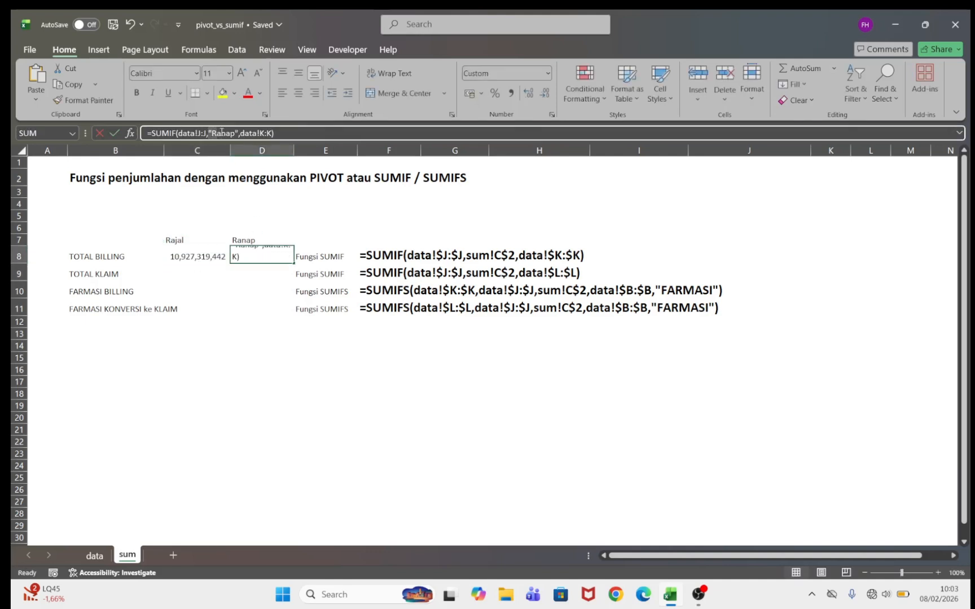
pyautogui.moveTo(238, 133); pyautogui.dragTo(208, 133)
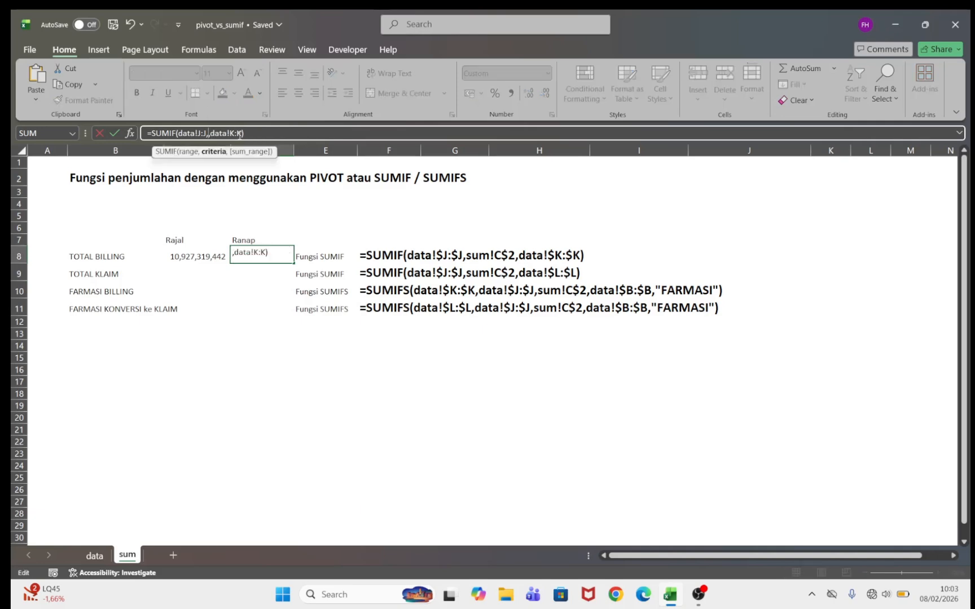
pyautogui.click(239, 239)
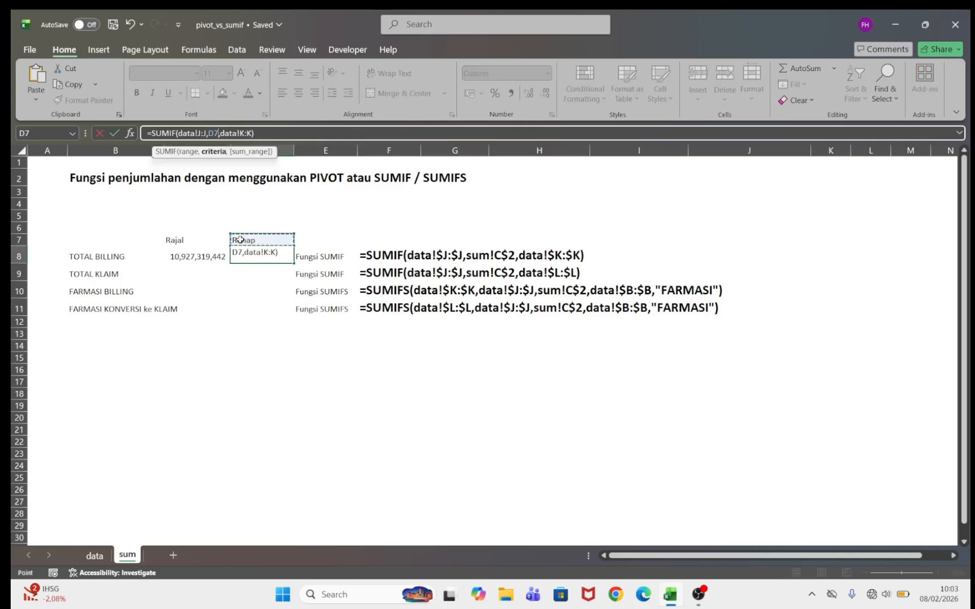
pyautogui.press('Return')
pyautogui.click(263, 259)
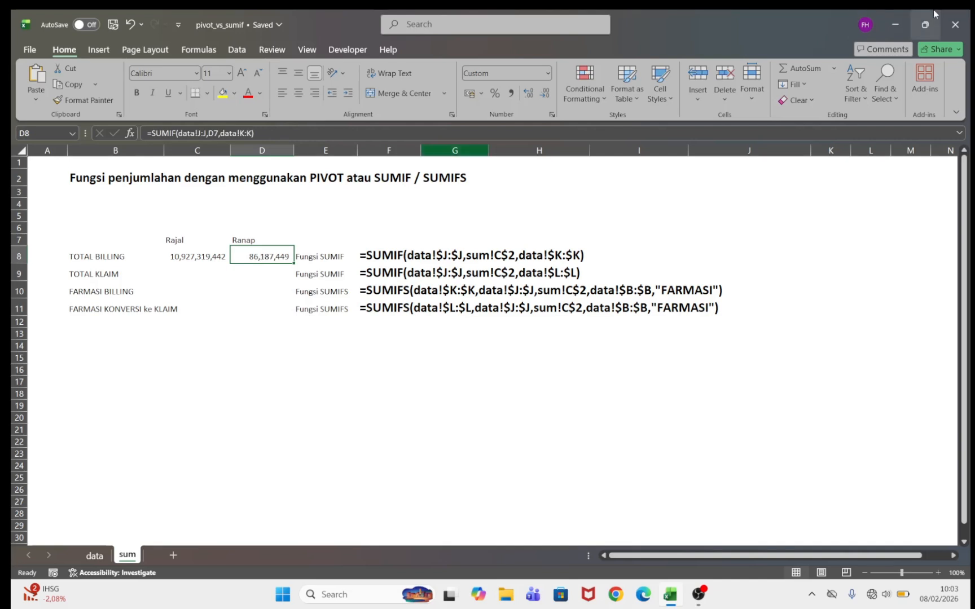
# - Compare the sum of C8:D8 with the sum of the tarif_billing column K on the data sheet
pyautogui.moveTo(192, 257); pyautogui.dragTo(255, 255)
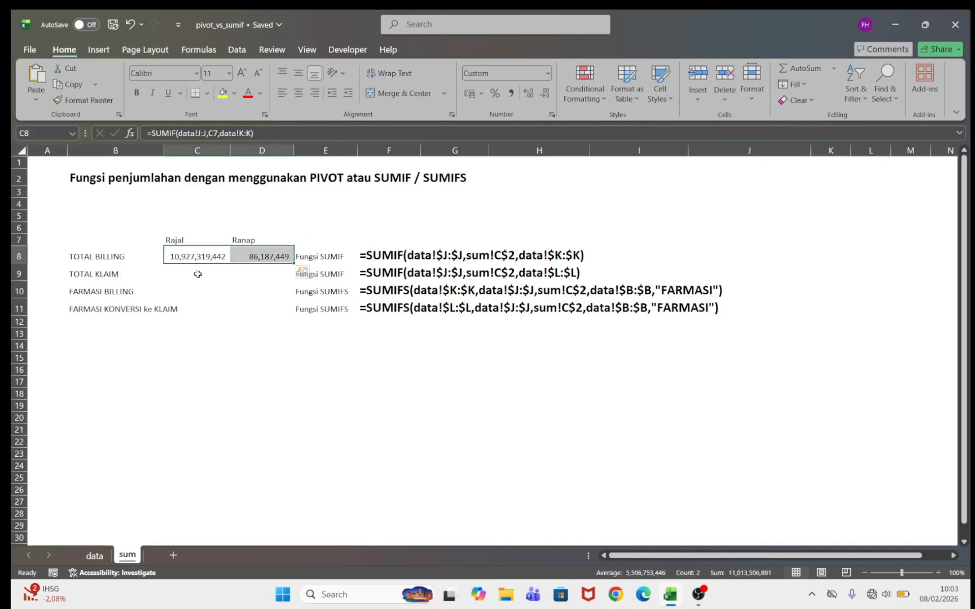
pyautogui.click(178, 258)
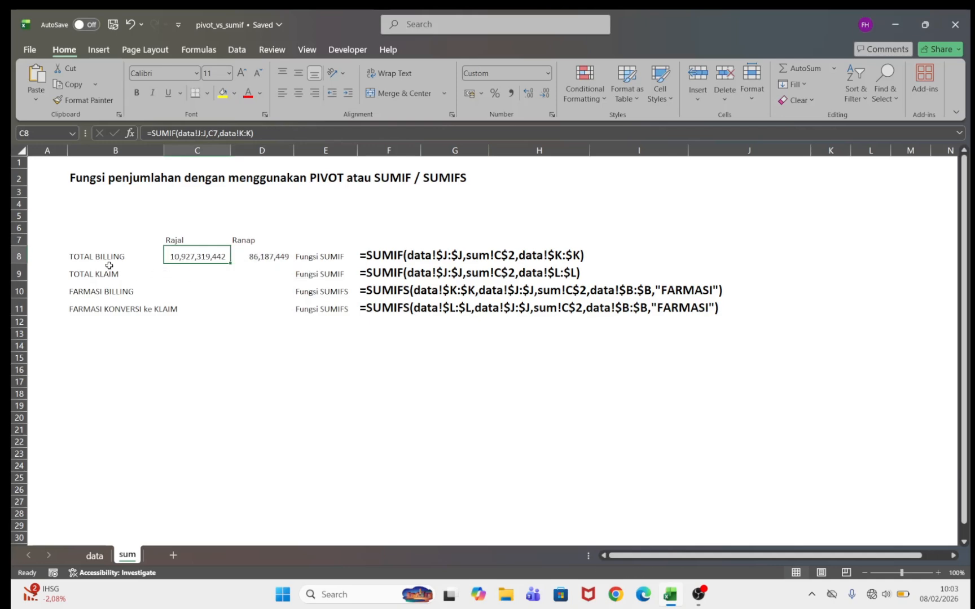
pyautogui.click(95, 557)
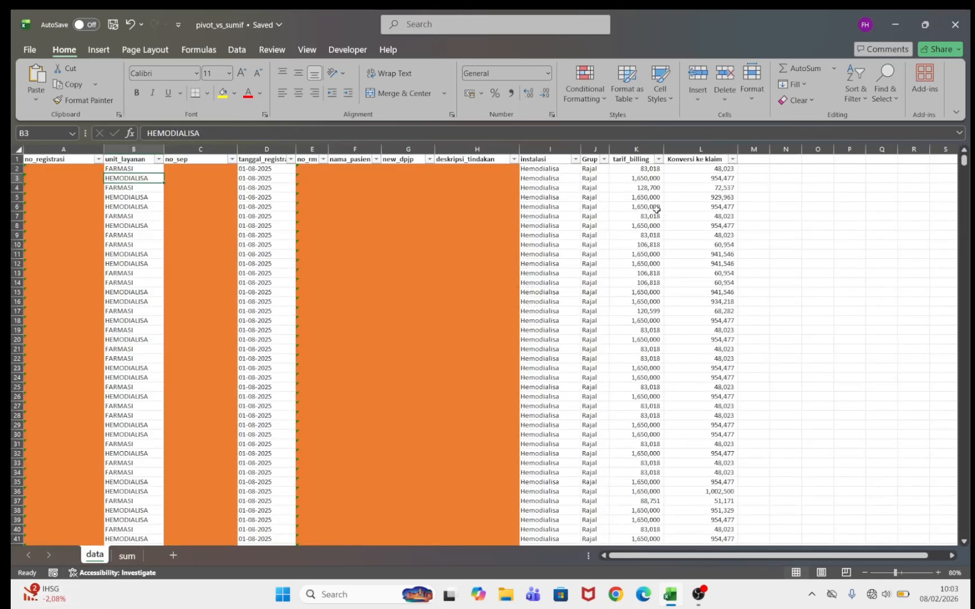
pyautogui.click(632, 149)
pyautogui.click(128, 557)
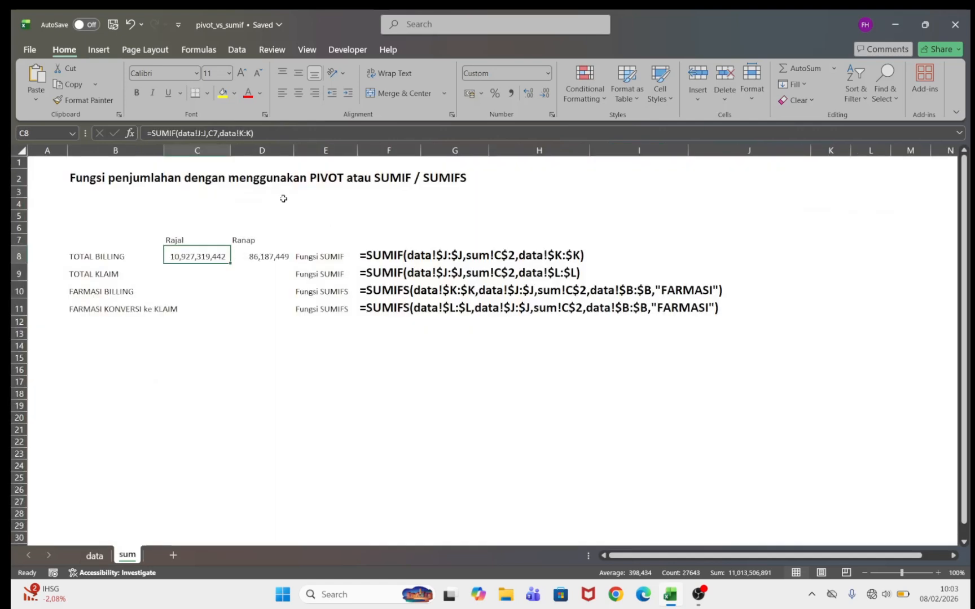
pyautogui.click(189, 275)
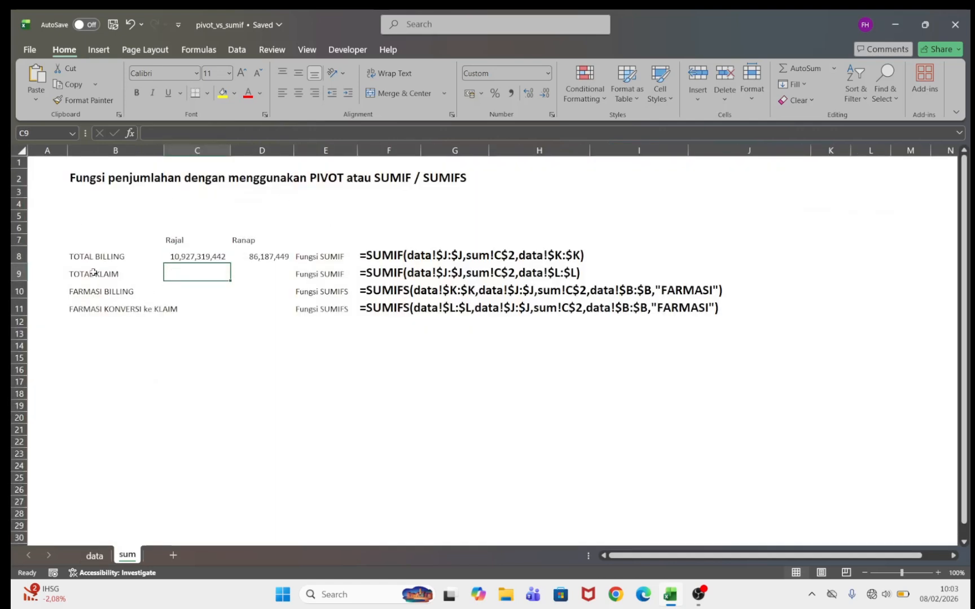
pyautogui.click(189, 254)
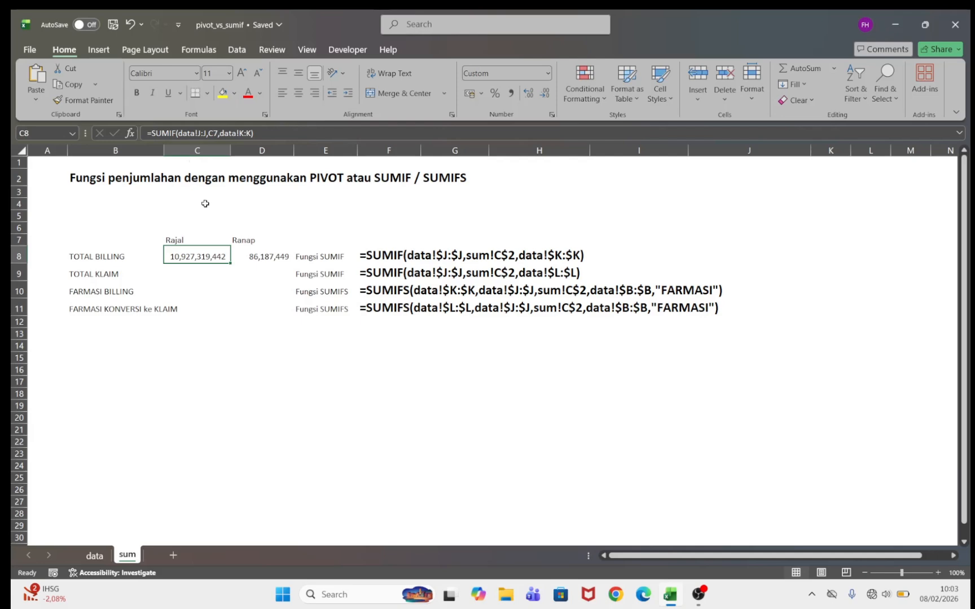
pyautogui.click(201, 135)
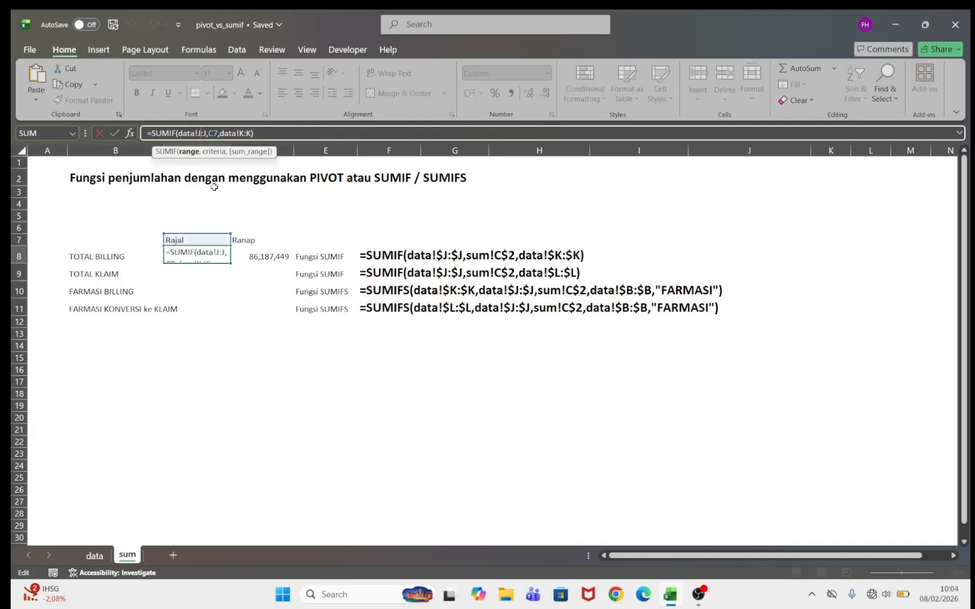
pyautogui.press('Escape')
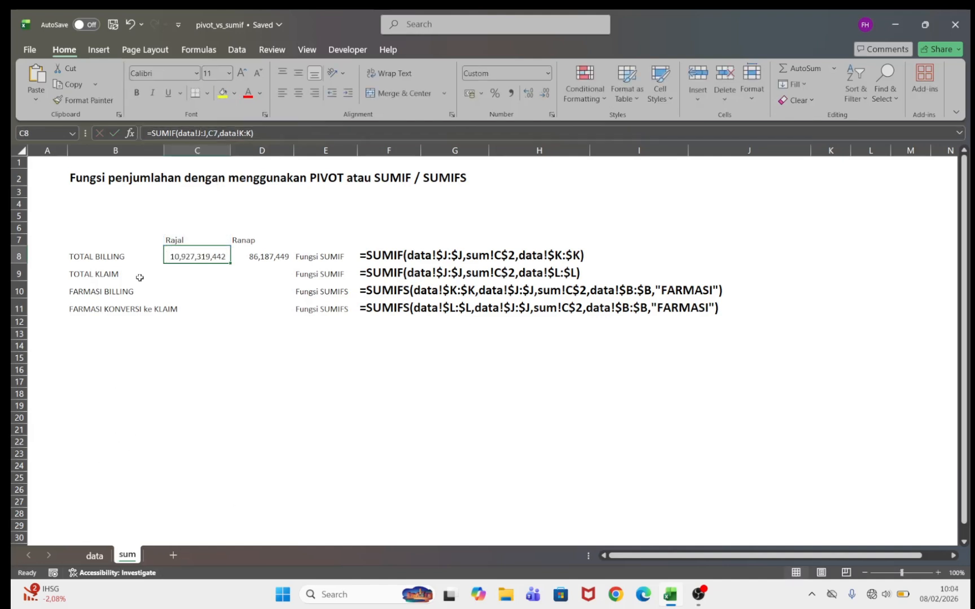
# - Make the ranges in C8's formula absolute as data!$J:$J and data!$K:$K, and lock the criterion's row as C$7
pyautogui.click(199, 134)
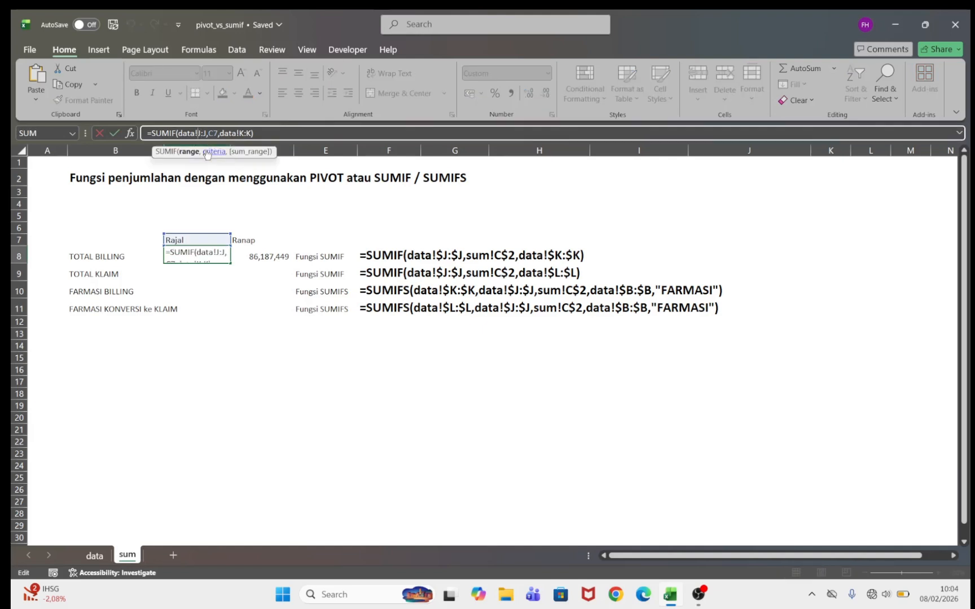
pyautogui.press('F4')
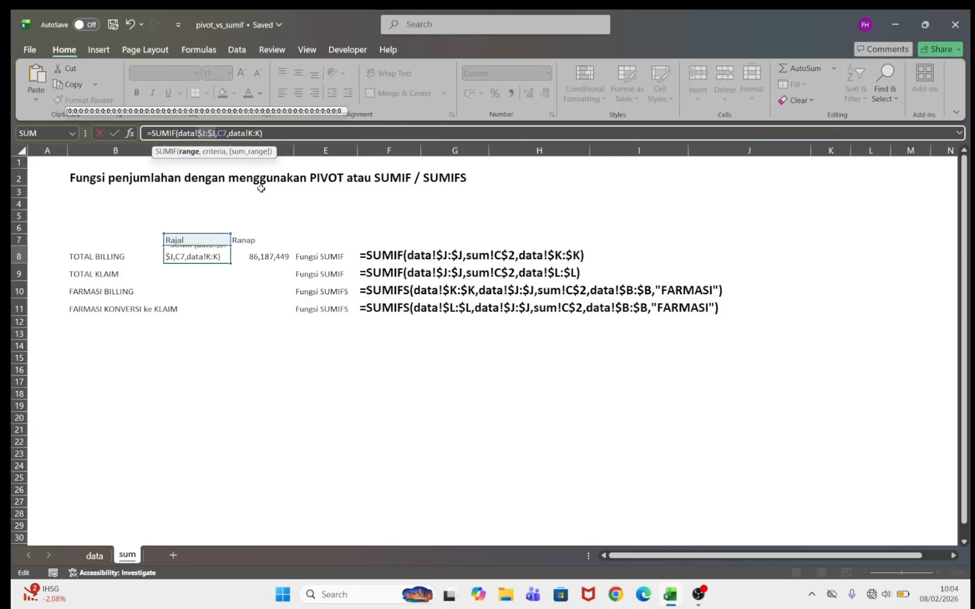
pyautogui.click(249, 133)
pyautogui.press('F4')
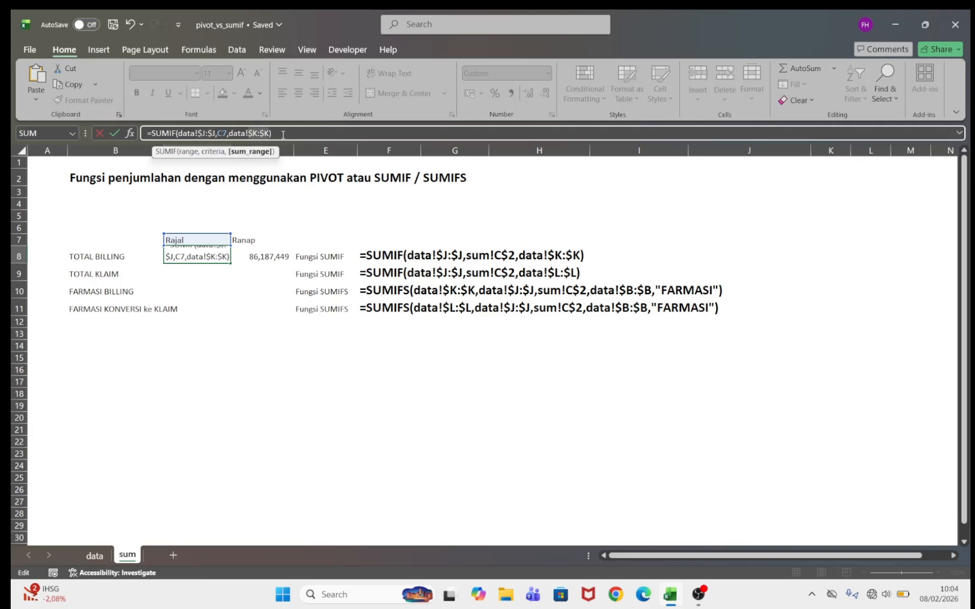
pyautogui.click(218, 134)
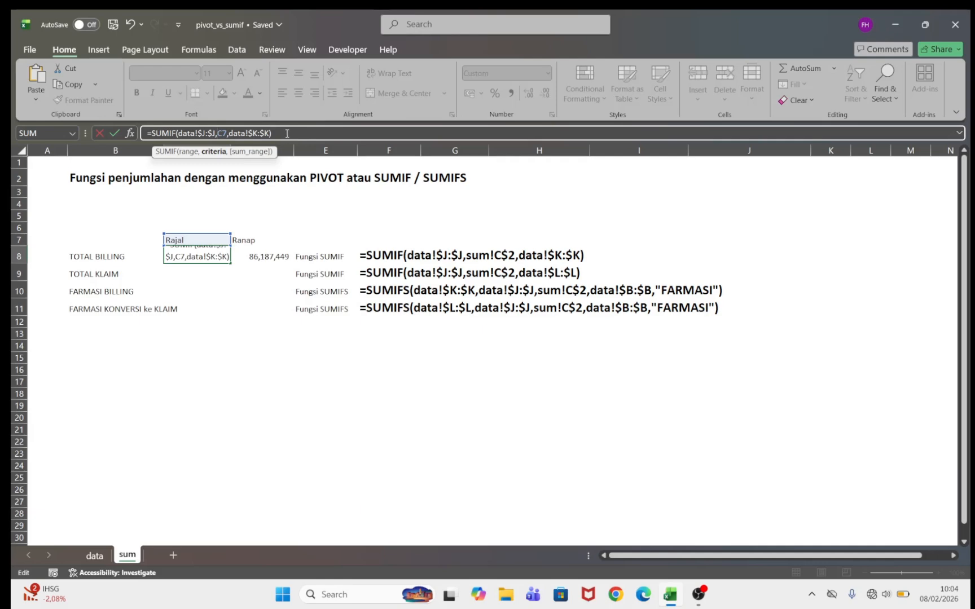
pyautogui.press('F4')
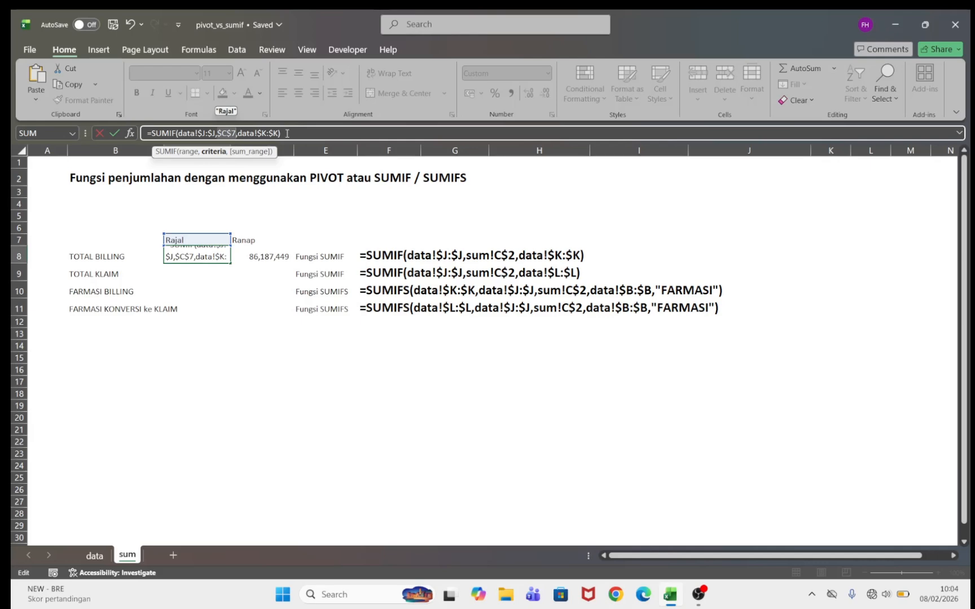
pyautogui.press('F4')
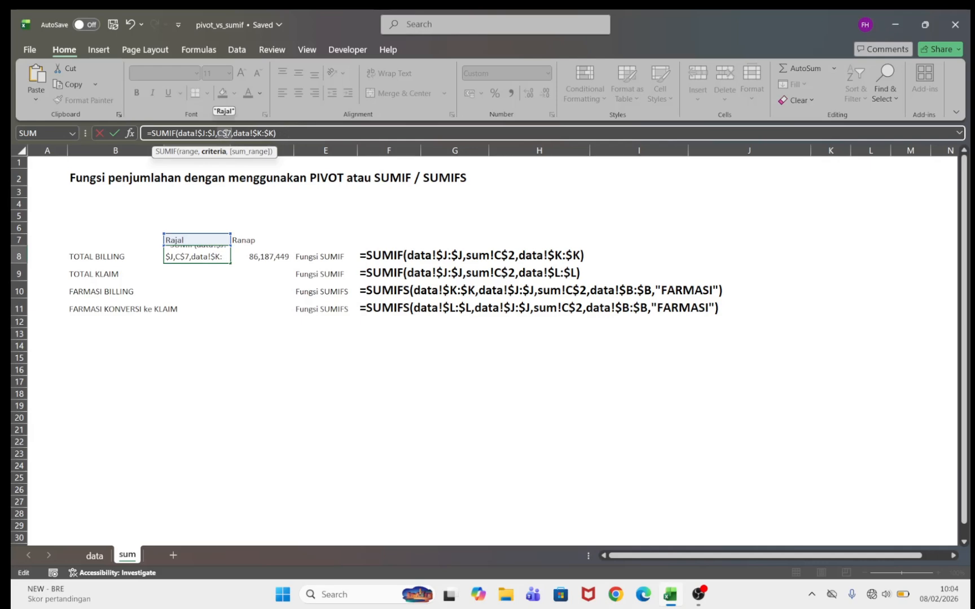
pyautogui.click(281, 134)
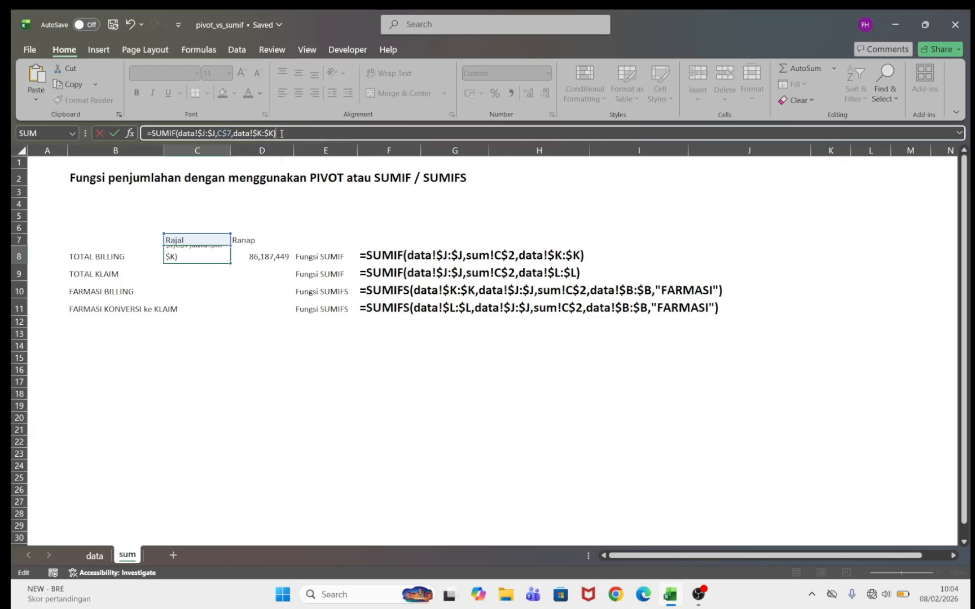
pyautogui.press('Return')
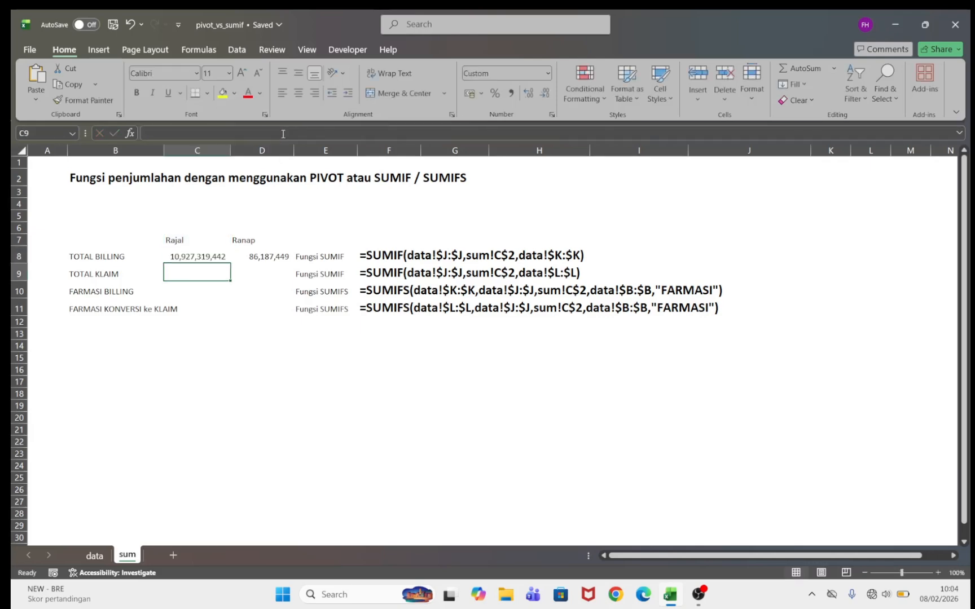
# - Clear D8, fill C8's formula across into it, and check the references in the copied formula
pyautogui.click(179, 255)
pyautogui.click(267, 257)
pyautogui.press('Delete')
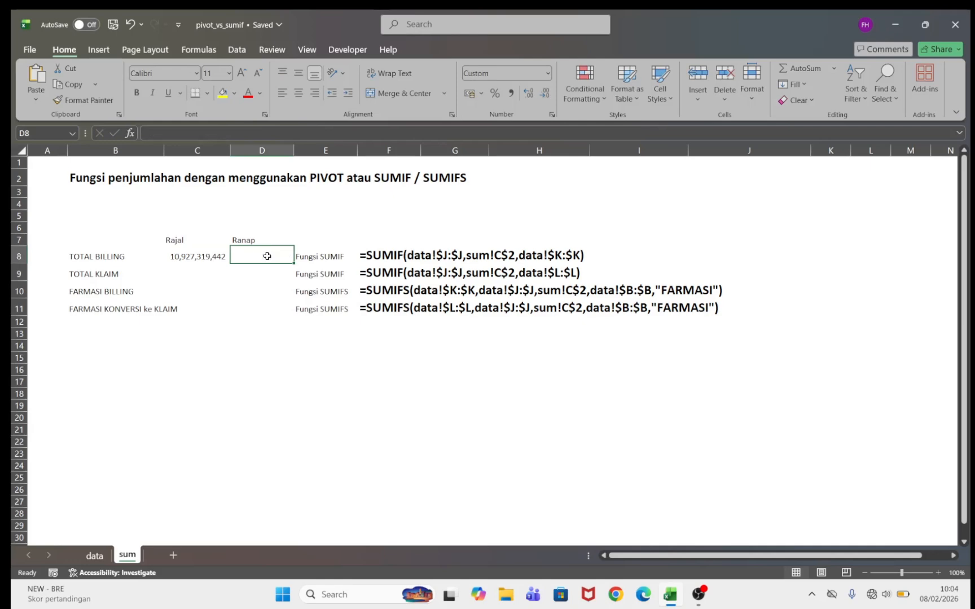
pyautogui.click(186, 257)
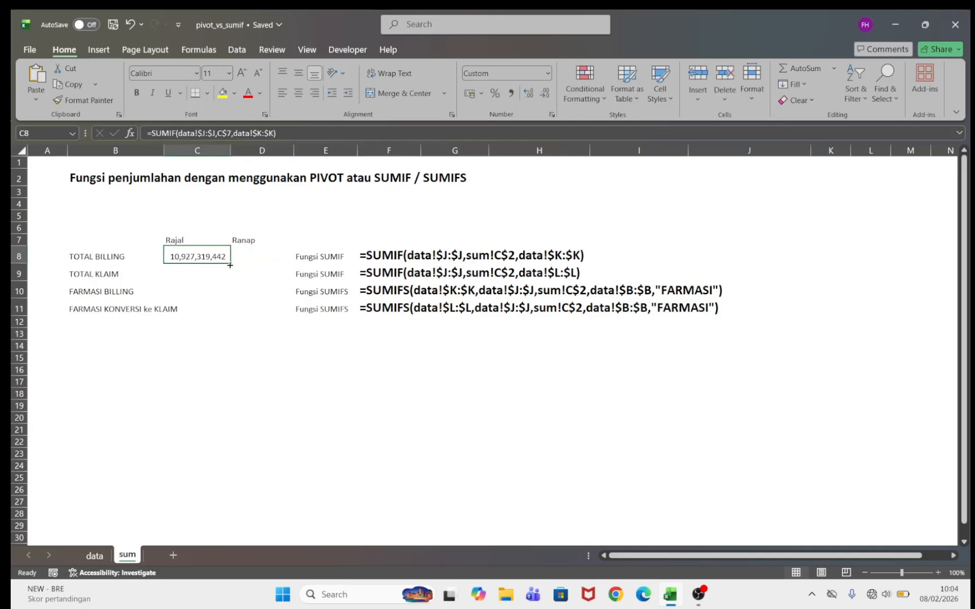
pyautogui.moveTo(231, 264); pyautogui.dragTo(291, 263)
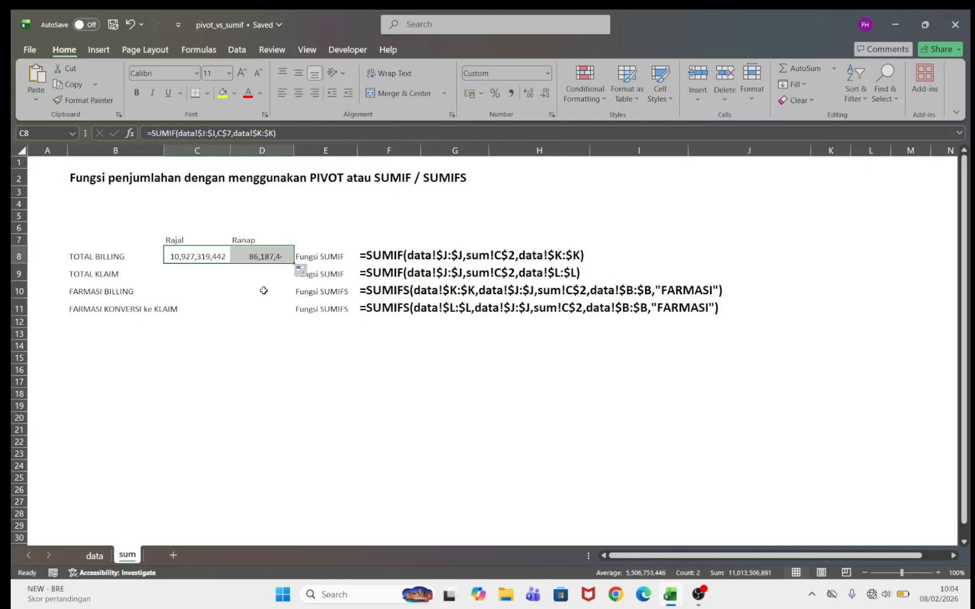
pyautogui.click(251, 258)
pyautogui.press('F2')
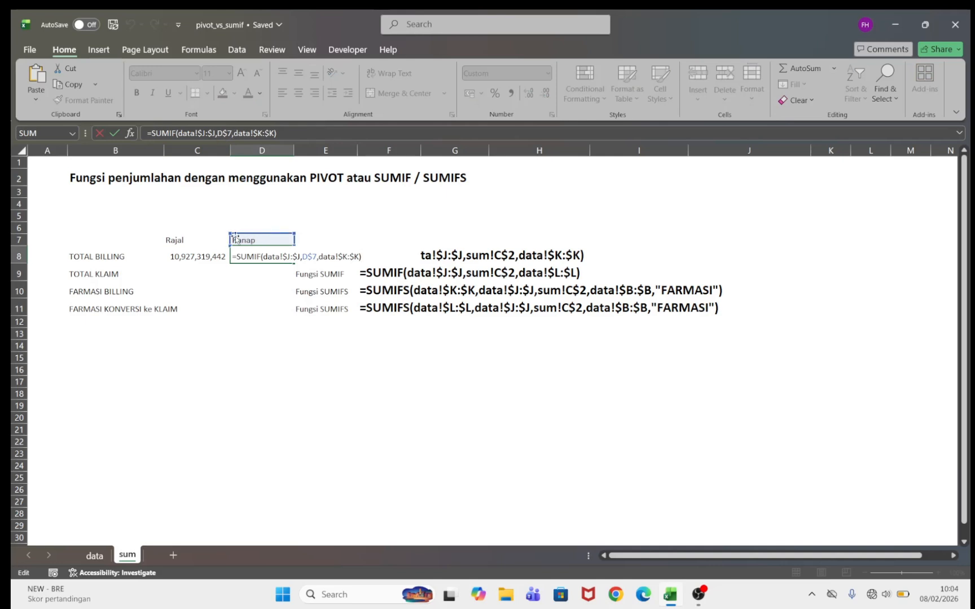
pyautogui.press('Escape')
# - Fill C8's SUMIF formula down into C9 for the Rajal total claim
pyautogui.click(194, 258)
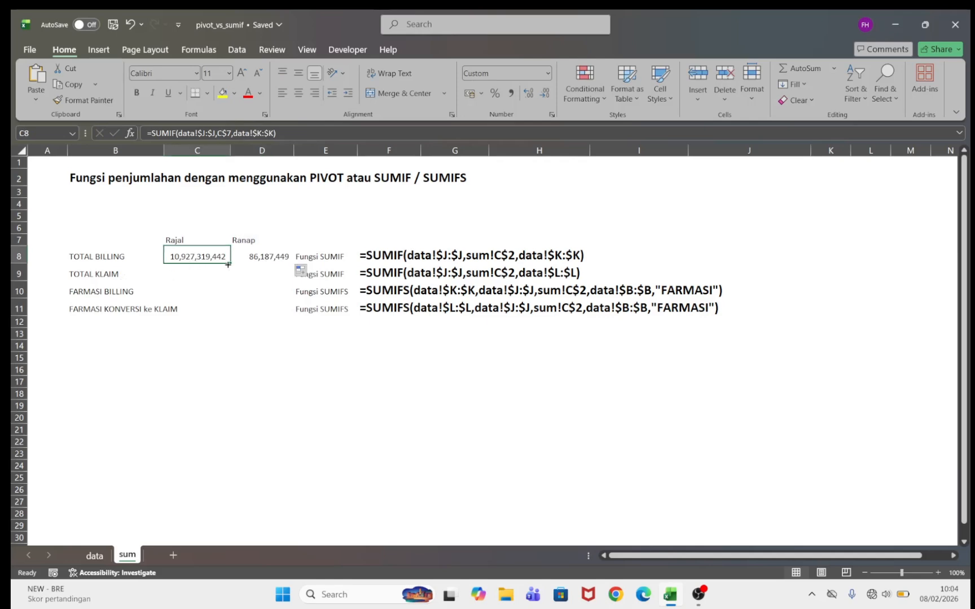
pyautogui.moveTo(228, 264); pyautogui.dragTo(226, 279)
pyautogui.click(192, 274)
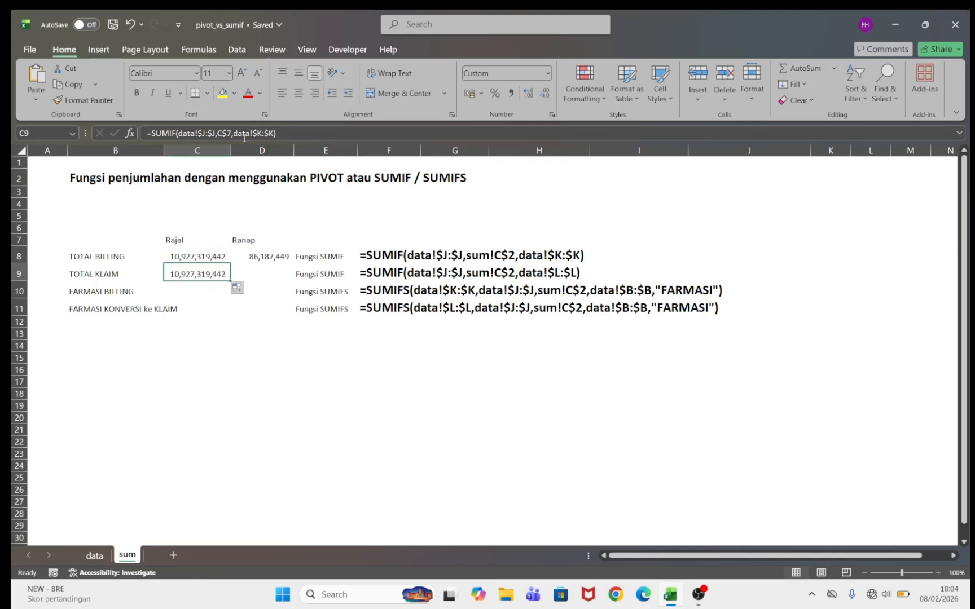
# - Inspect the sum range in C9's formula and check the tarif_billing and Konversi ke klaim columns on the data sheet
pyautogui.click(235, 136)
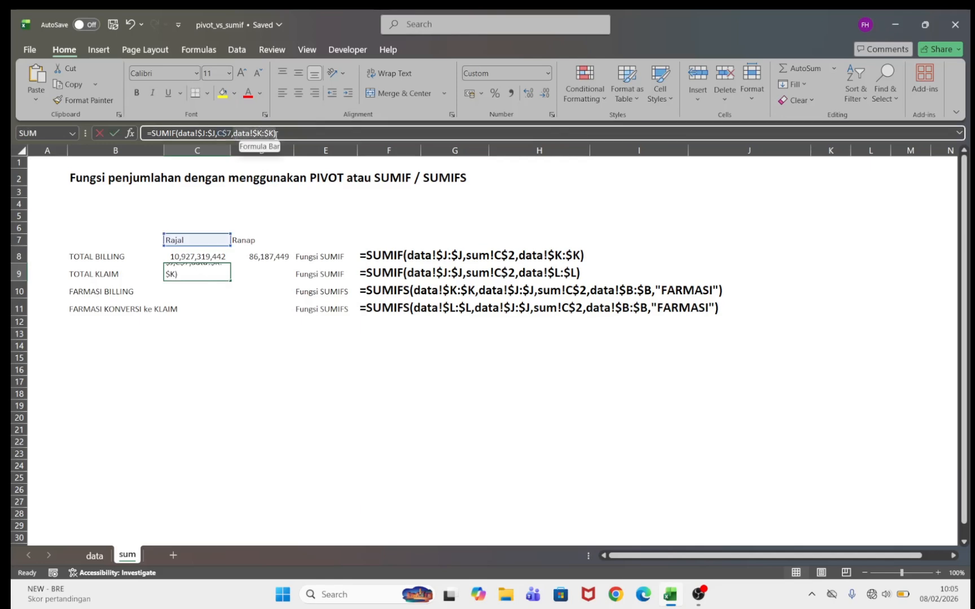
pyautogui.press('Return')
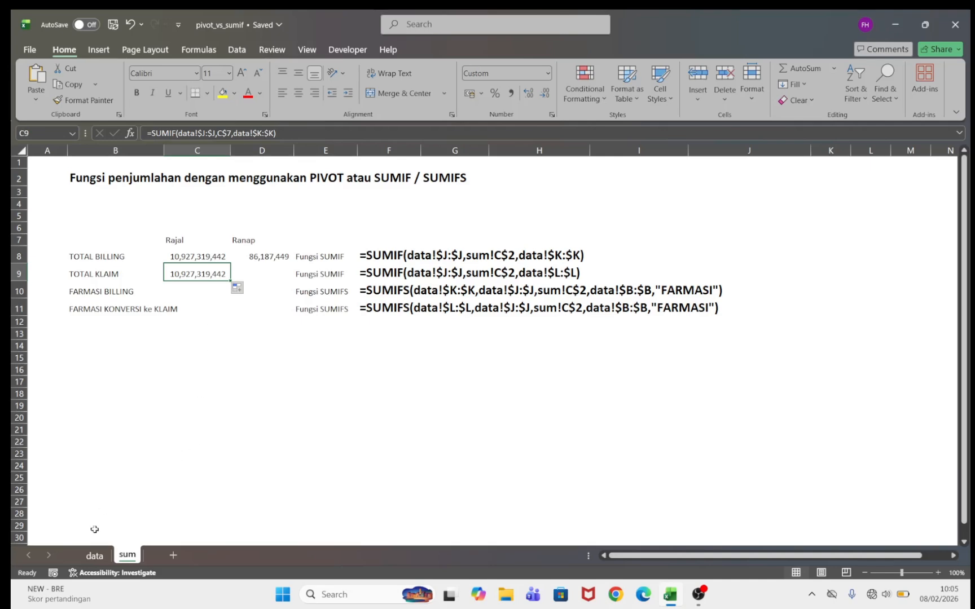
pyautogui.click(94, 556)
pyautogui.click(621, 188)
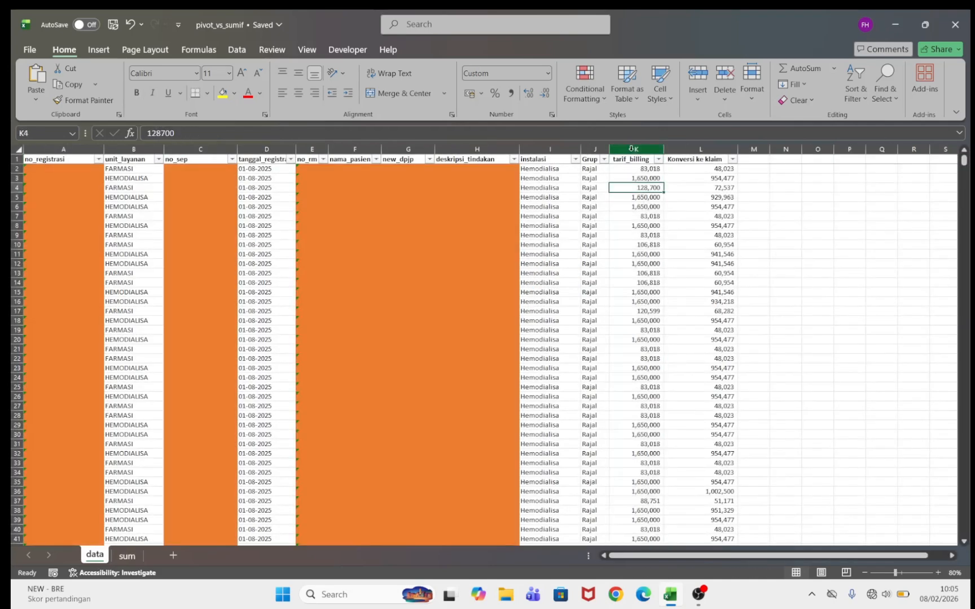
pyautogui.click(632, 148)
pyautogui.moveTo(631, 148); pyautogui.dragTo(693, 152)
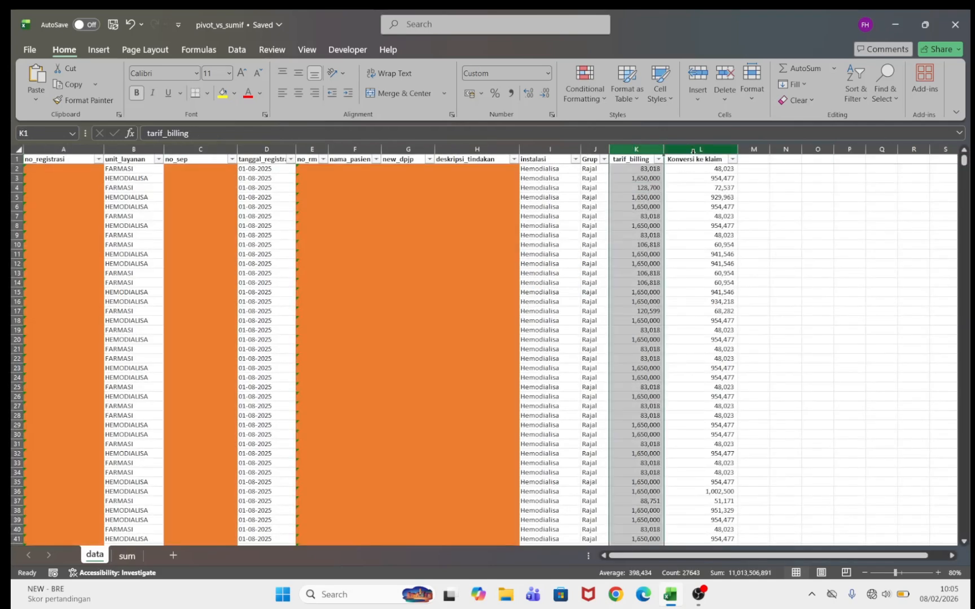
pyautogui.click(700, 148)
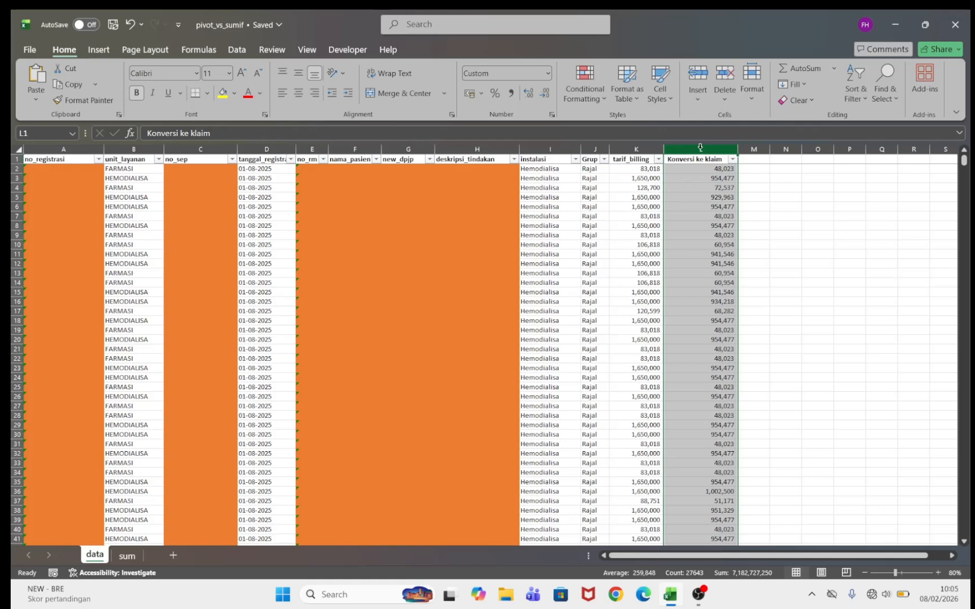
# - Change the sum range in C9's SUMIF formula on the sum sheet to data!$L:$L
pyautogui.click(130, 557)
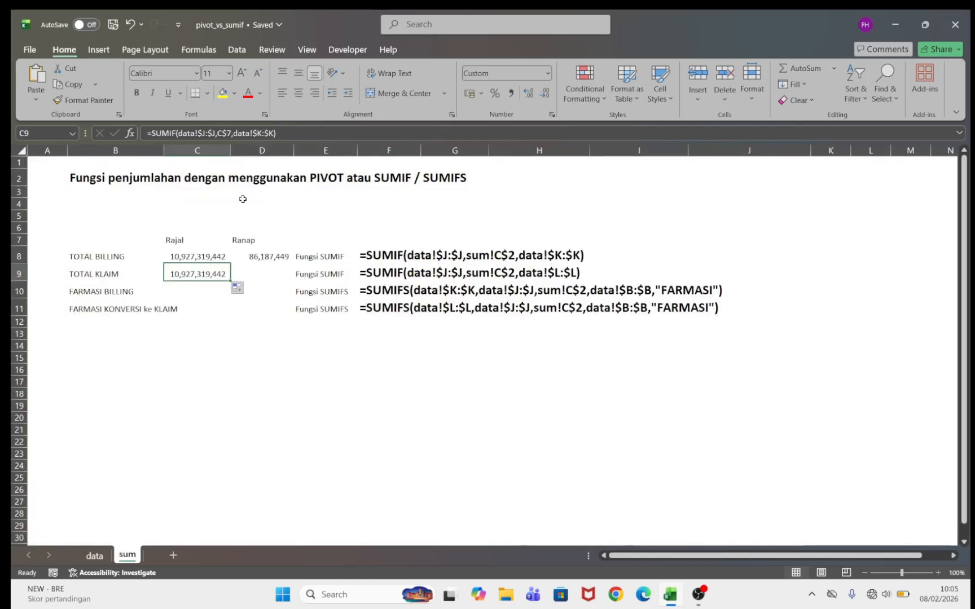
pyautogui.click(255, 133)
pyautogui.press('Delete')
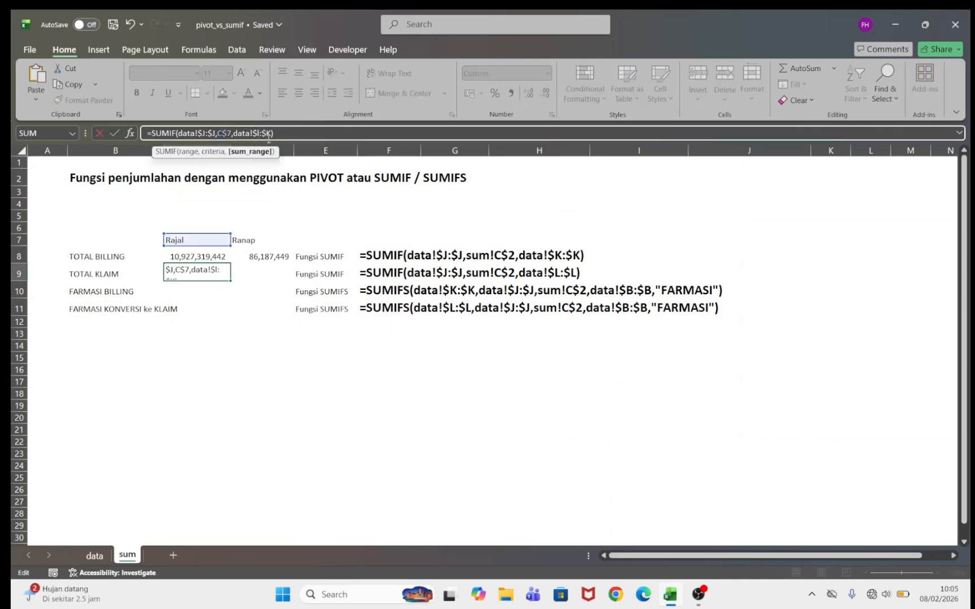
pyautogui.press('Return')
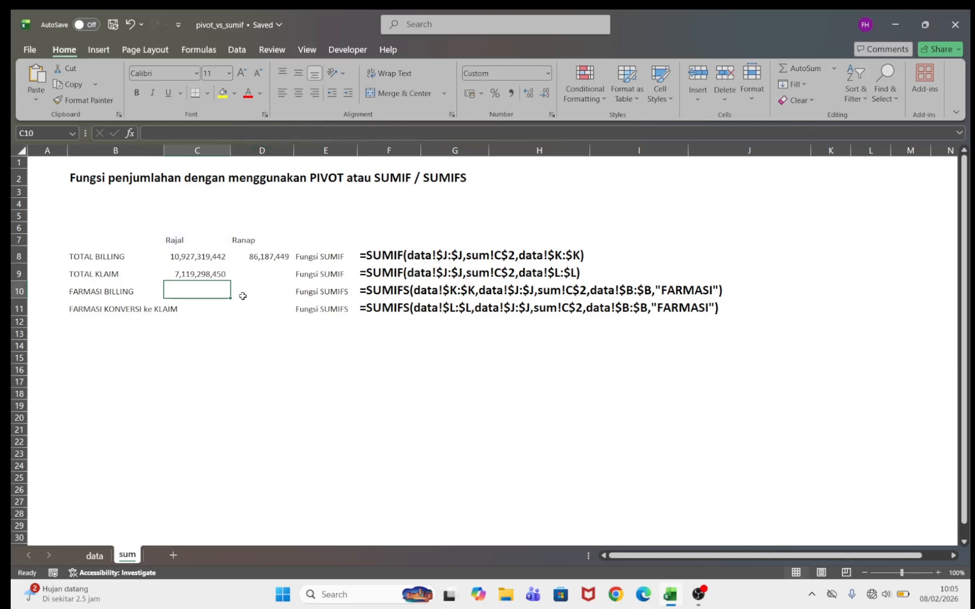
# - Fill C9's SUMIF formula across into D9 for the Ranap total claim
pyautogui.click(196, 280)
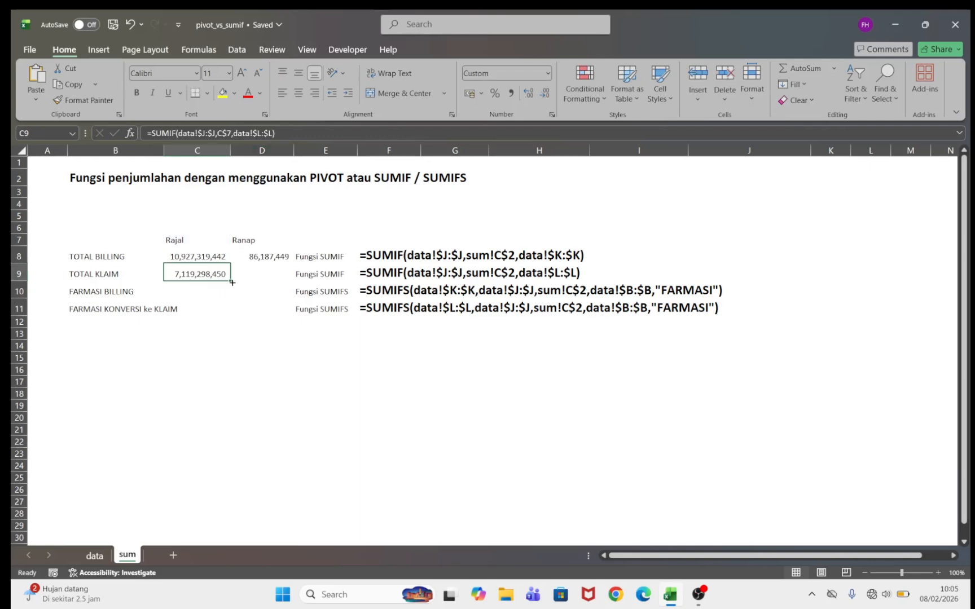
pyautogui.moveTo(230, 282); pyautogui.dragTo(232, 283)
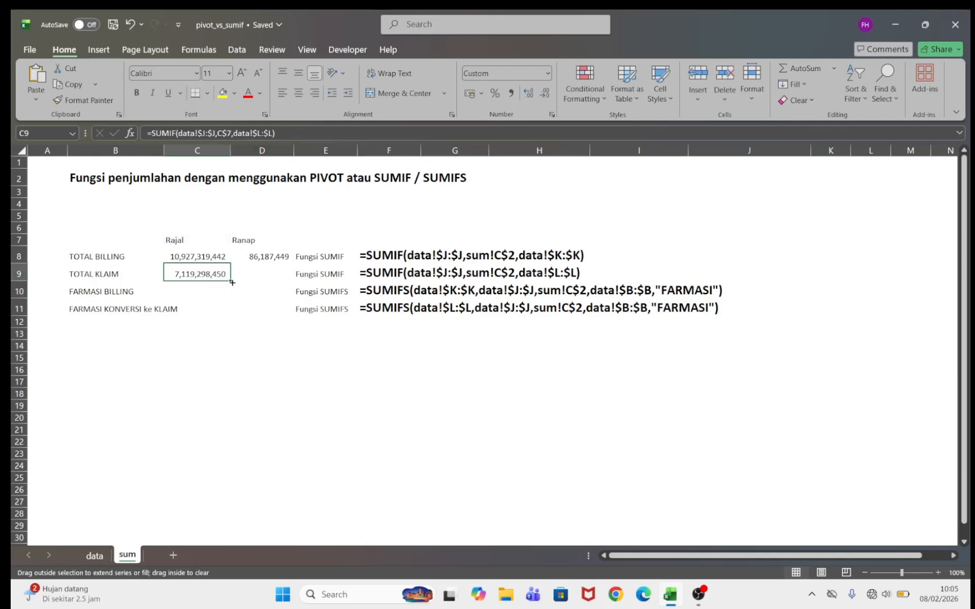
pyautogui.doubleClick(186, 274)
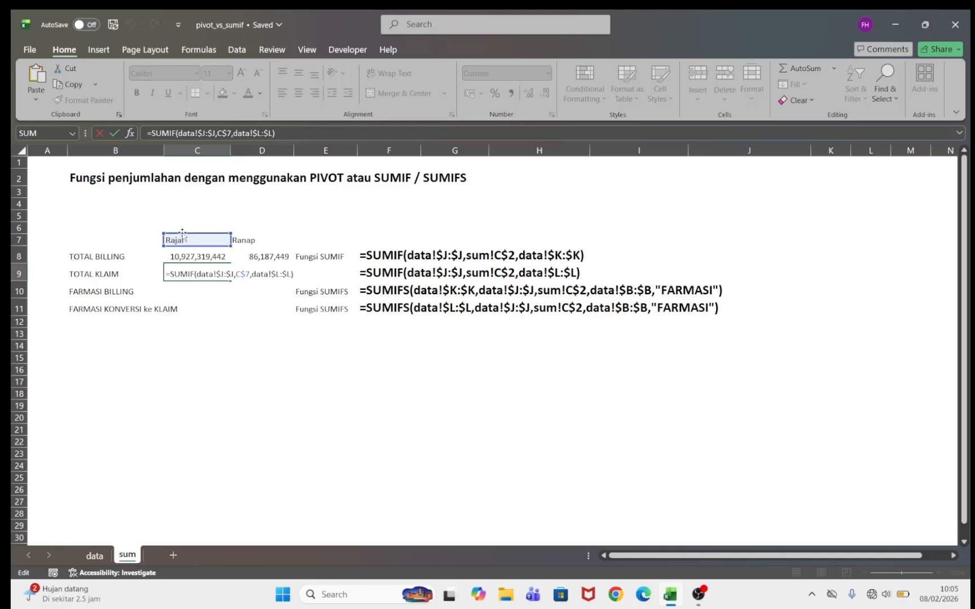
pyautogui.press('Escape')
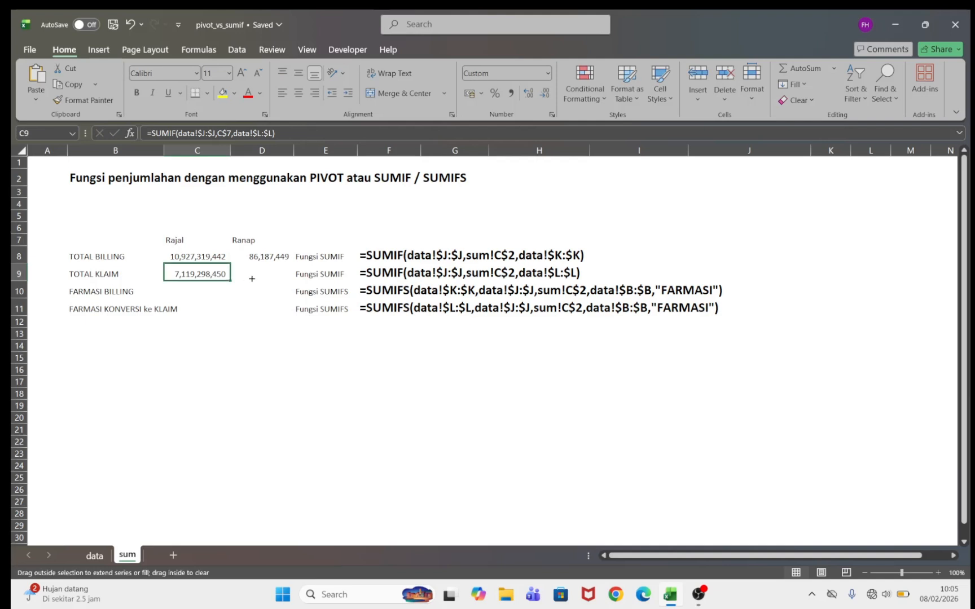
pyautogui.moveTo(251, 278); pyautogui.dragTo(261, 276)
pyautogui.click(261, 275)
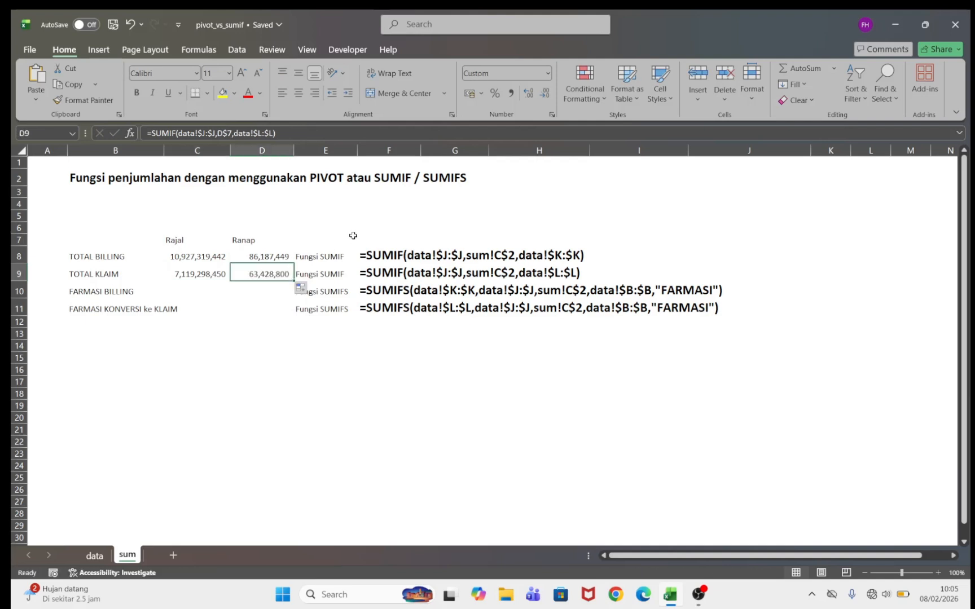
# - Examine the criterion reference D$7 in D9's copied formula
pyautogui.press('F2')
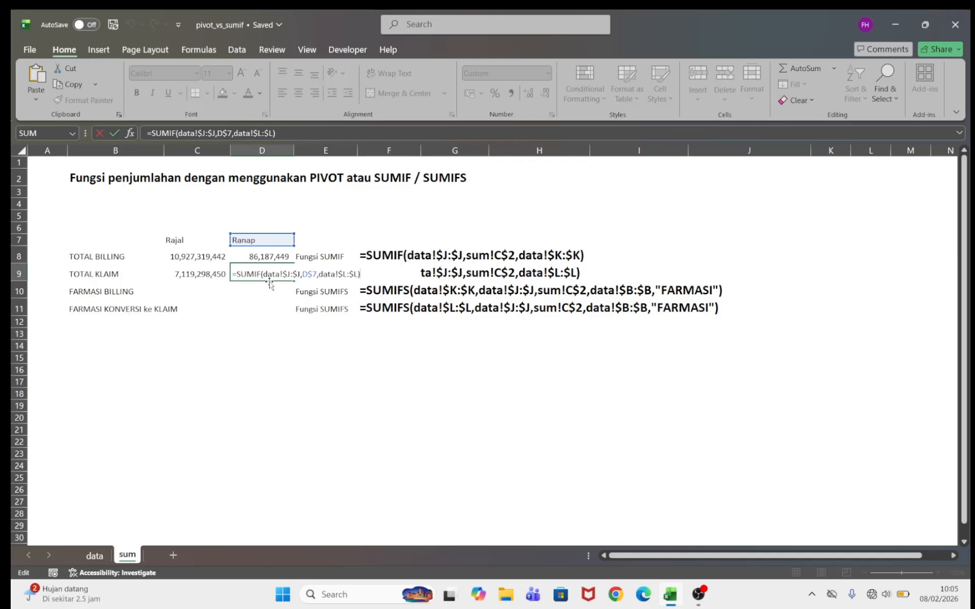
pyautogui.click(227, 133)
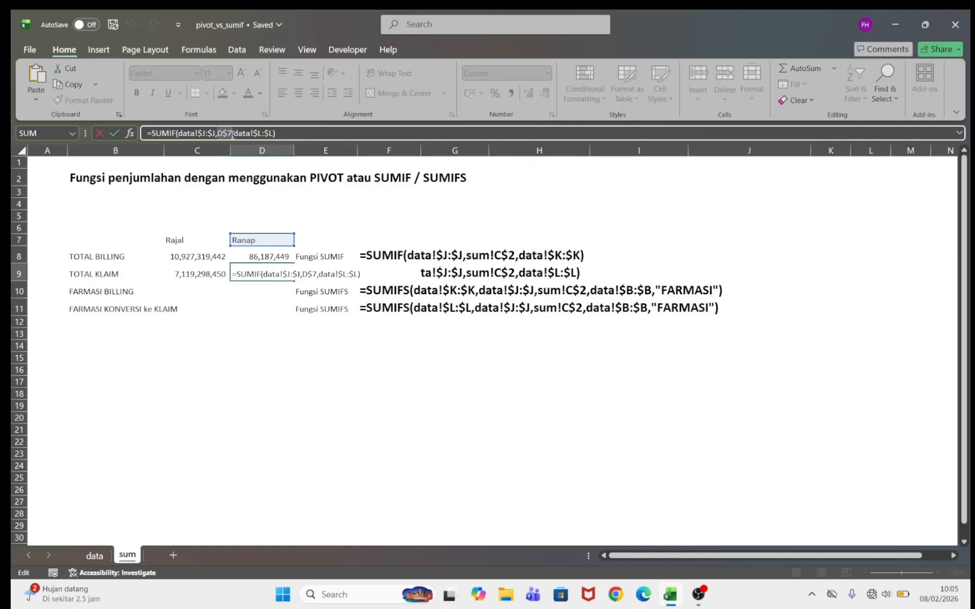
pyautogui.moveTo(232, 136); pyautogui.dragTo(219, 133)
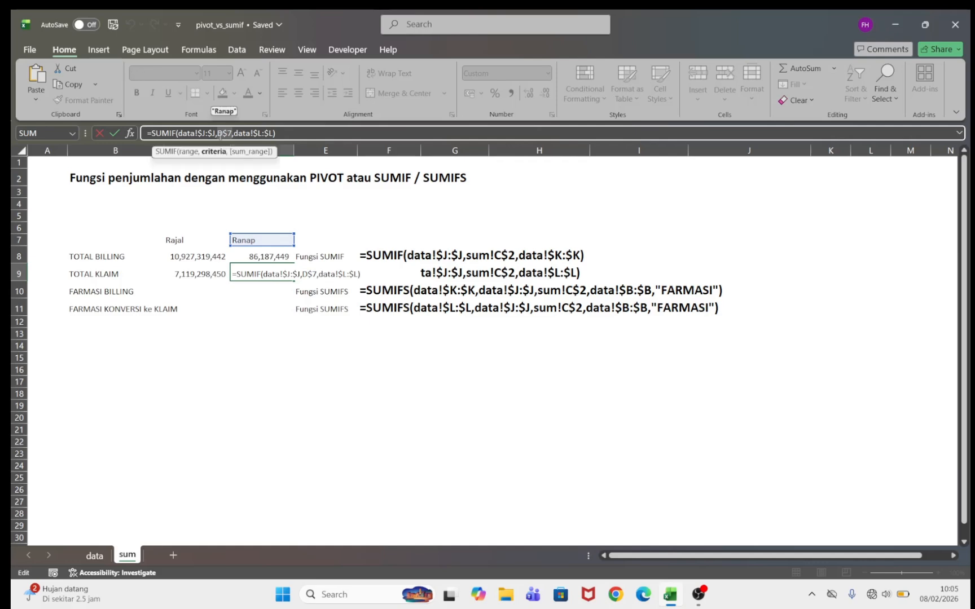
pyautogui.click(229, 134)
pyautogui.moveTo(218, 135); pyautogui.dragTo(222, 135)
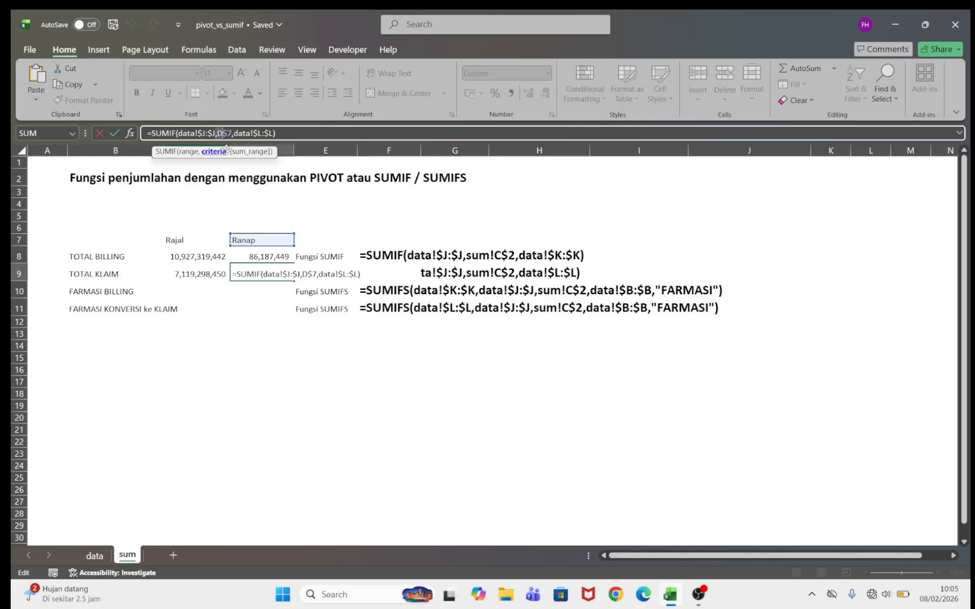
pyautogui.hotkey('ctrl', 'Return')
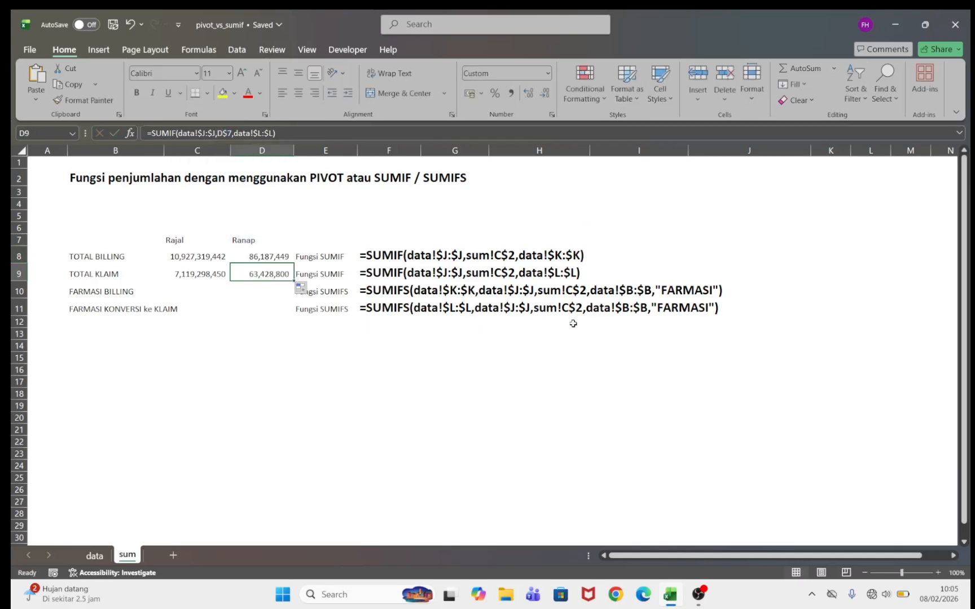
# - Review the tarif_billing, Grup and unit_layanan columns on the data sheet as the ranges needed for FARMASI BILLING
pyautogui.click(184, 290)
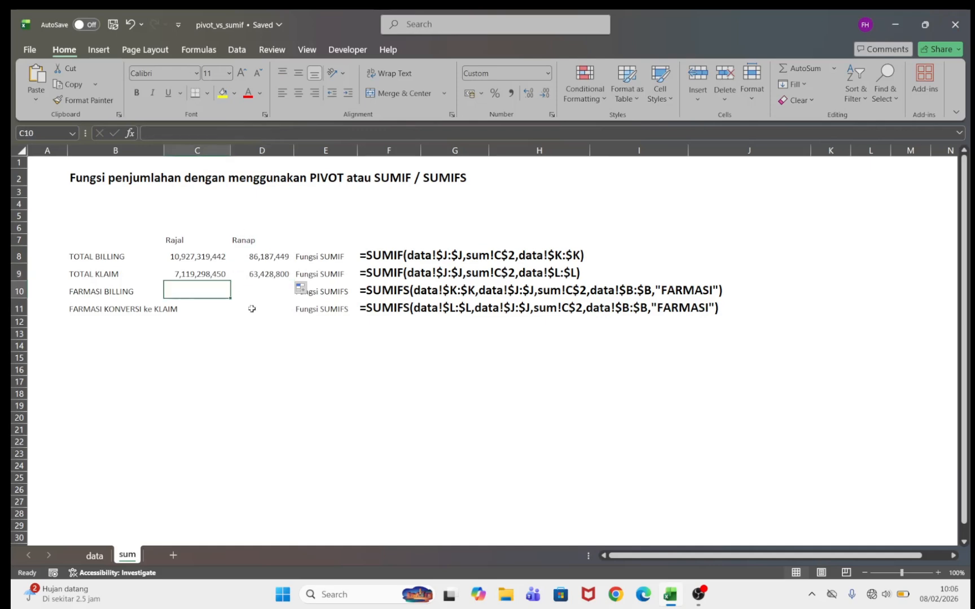
pyautogui.click(85, 292)
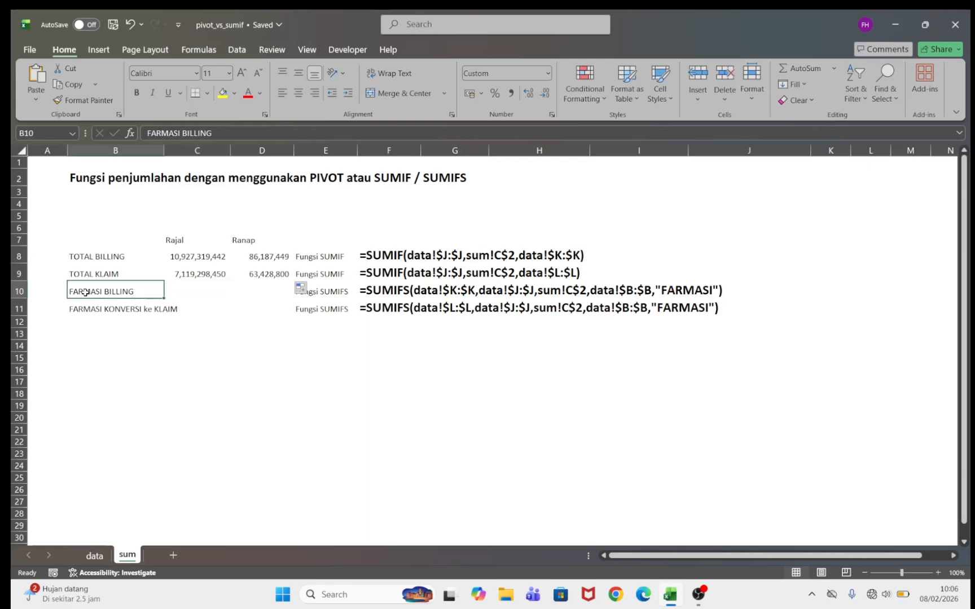
pyautogui.click(95, 556)
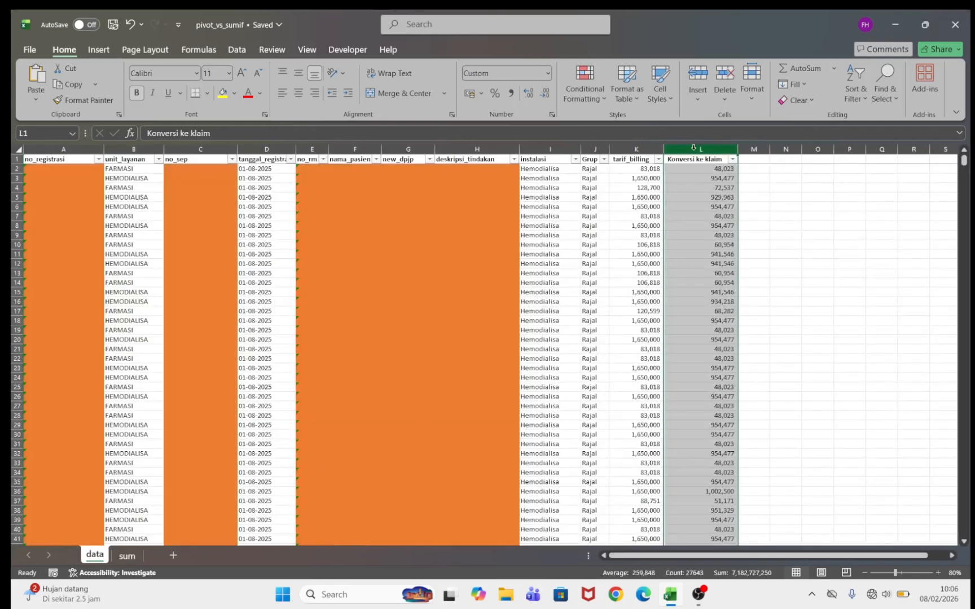
pyautogui.click(636, 152)
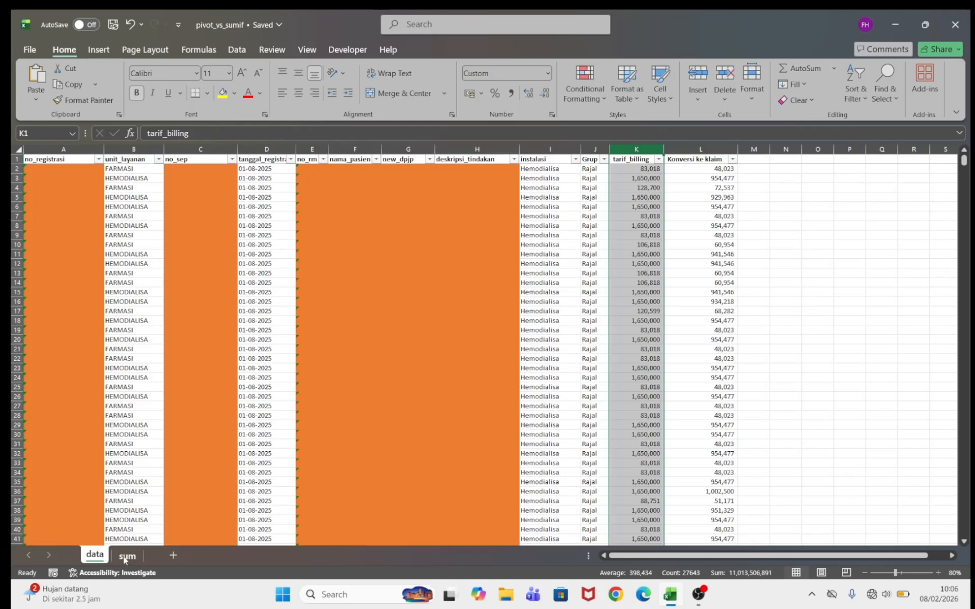
pyautogui.click(588, 149)
pyautogui.keyDown('ctrl'); pyautogui.click(127, 148); pyautogui.keyUp('ctrl')
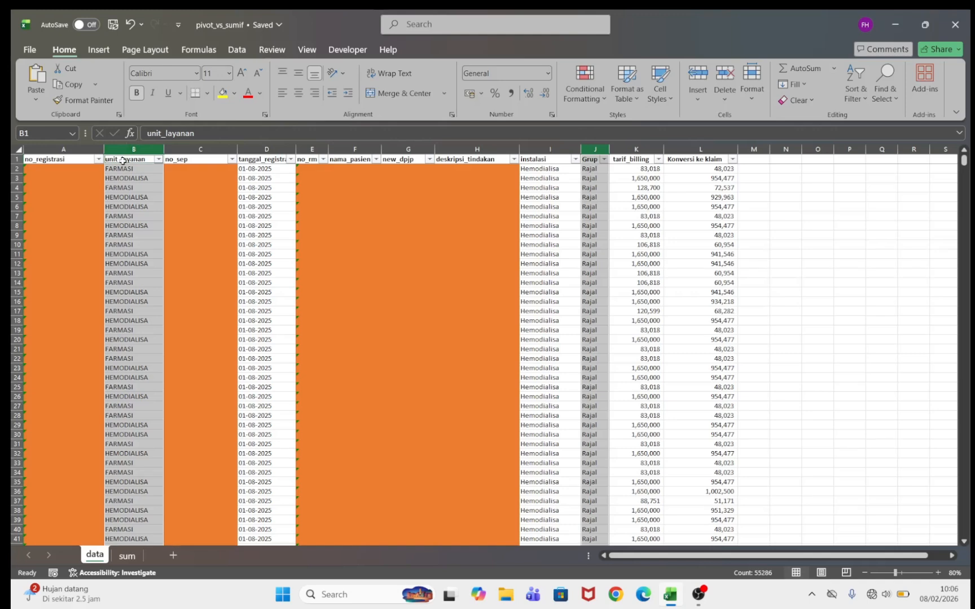
# - Start a SUMIFS formula in C10 of the sum sheet with the locked tarif_billing column data!$K:$K as the sum range
pyautogui.click(127, 556)
pyautogui.click(180, 291)
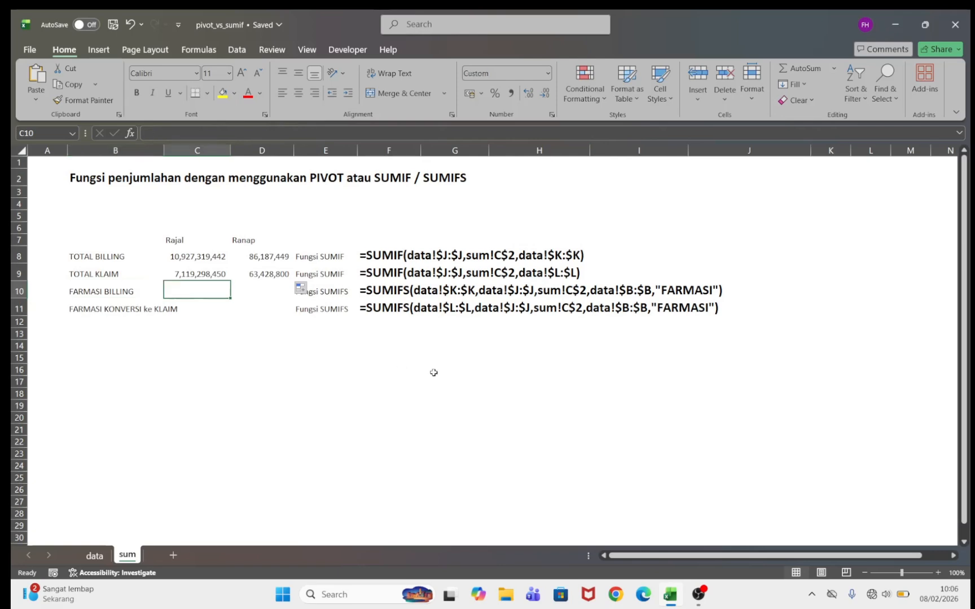
pyautogui.write('=sum')
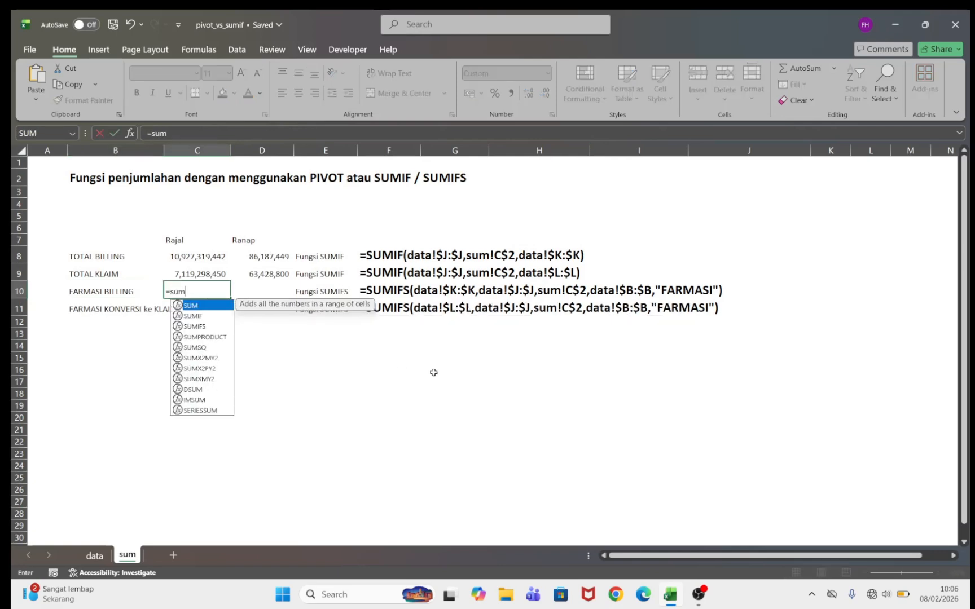
pyautogui.write('ifs')
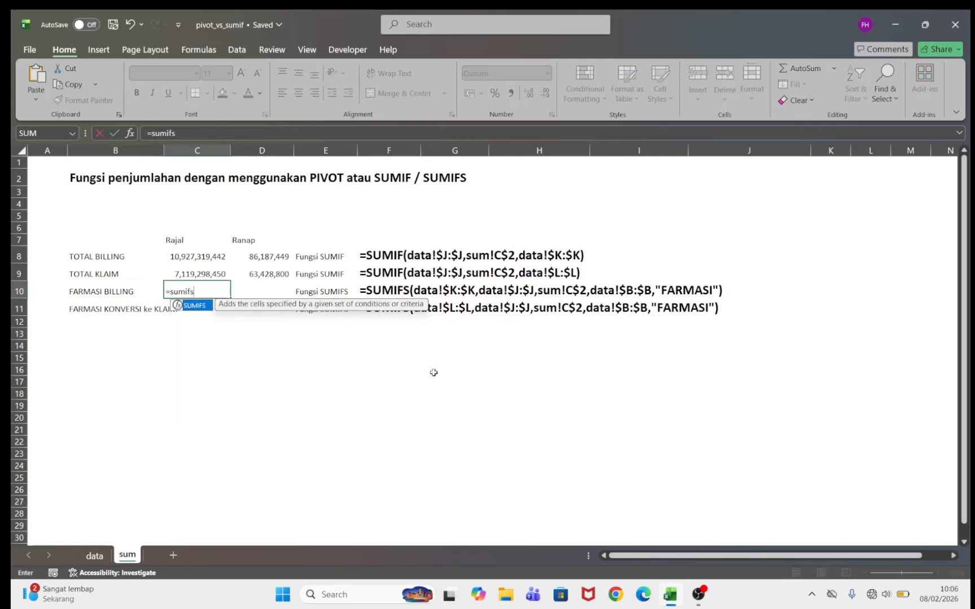
pyautogui.write('(')
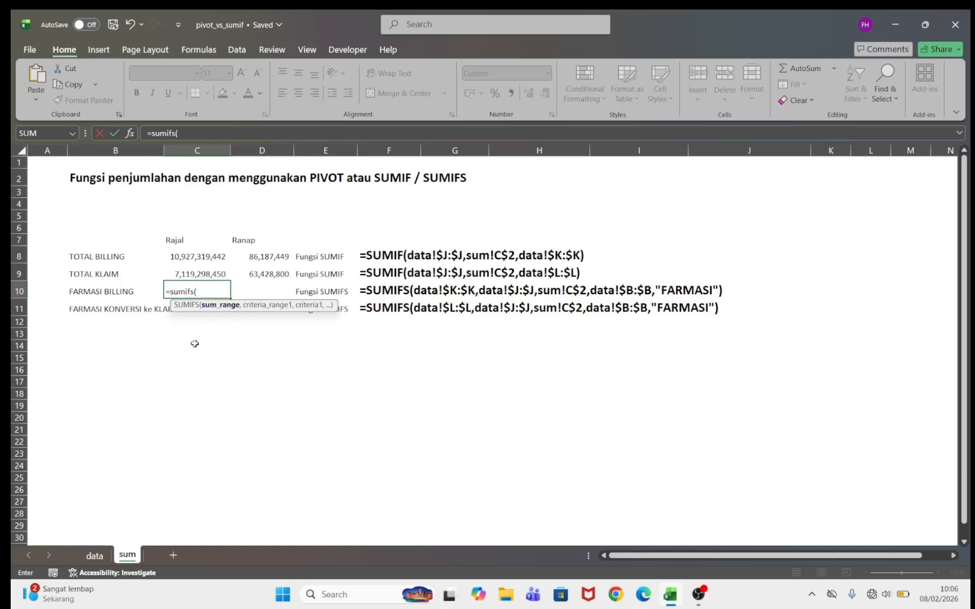
pyautogui.click(95, 559)
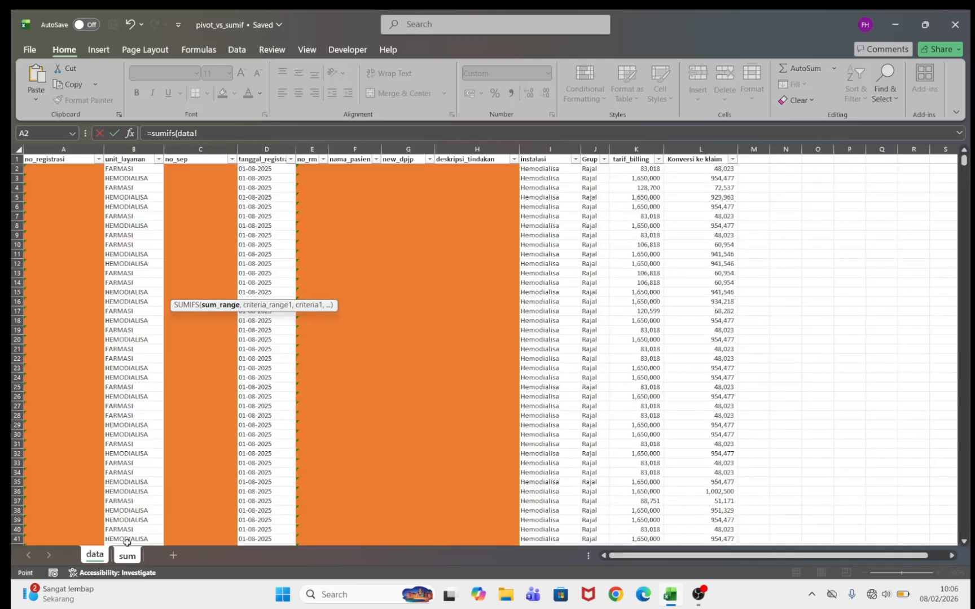
pyautogui.click(631, 145)
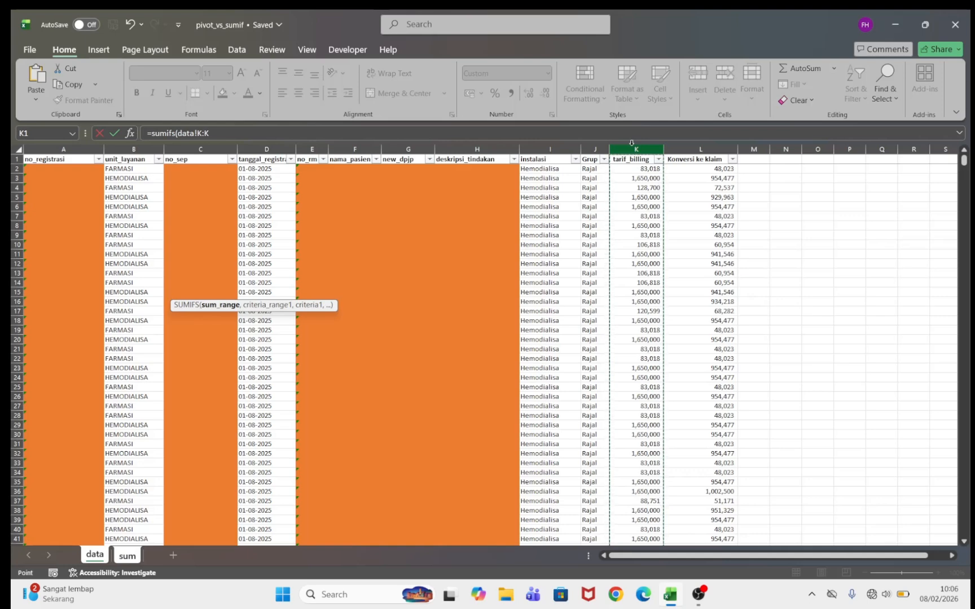
pyautogui.press('F4')
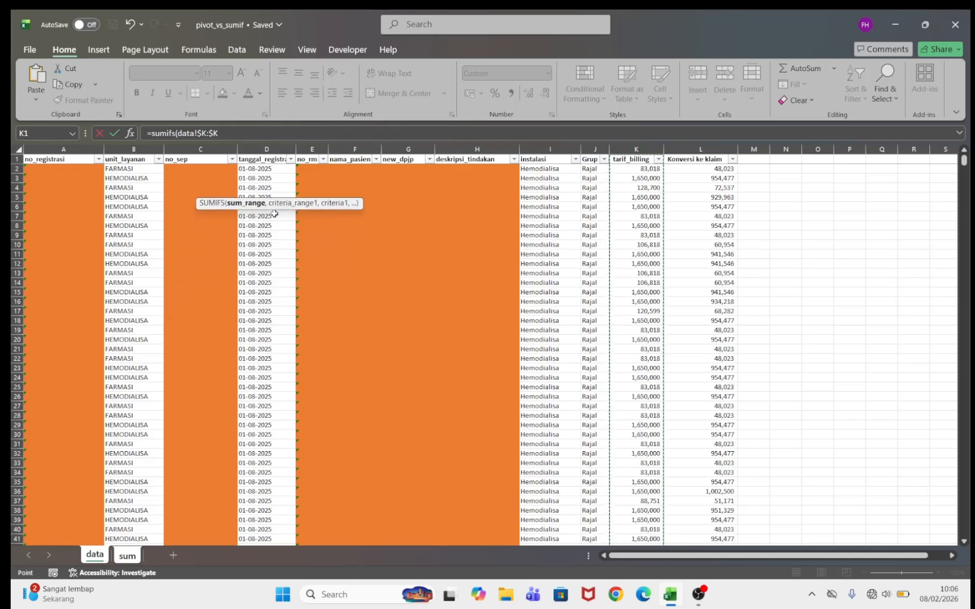
pyautogui.write(',')
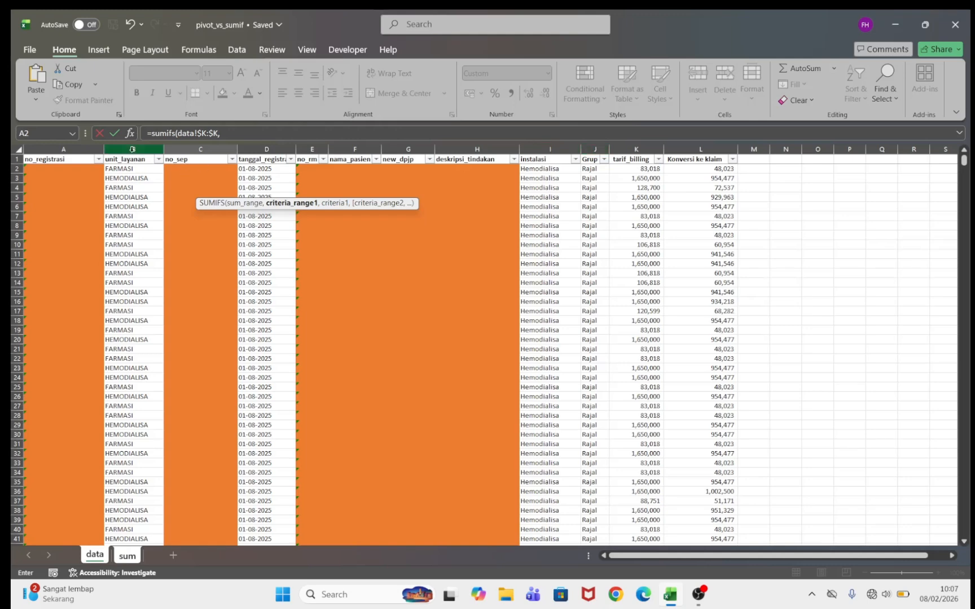
# - Add the locked Grup column data!$J:$J with the criterion "Rajal" as the first condition of the SUMIFS formula
pyautogui.click(594, 145)
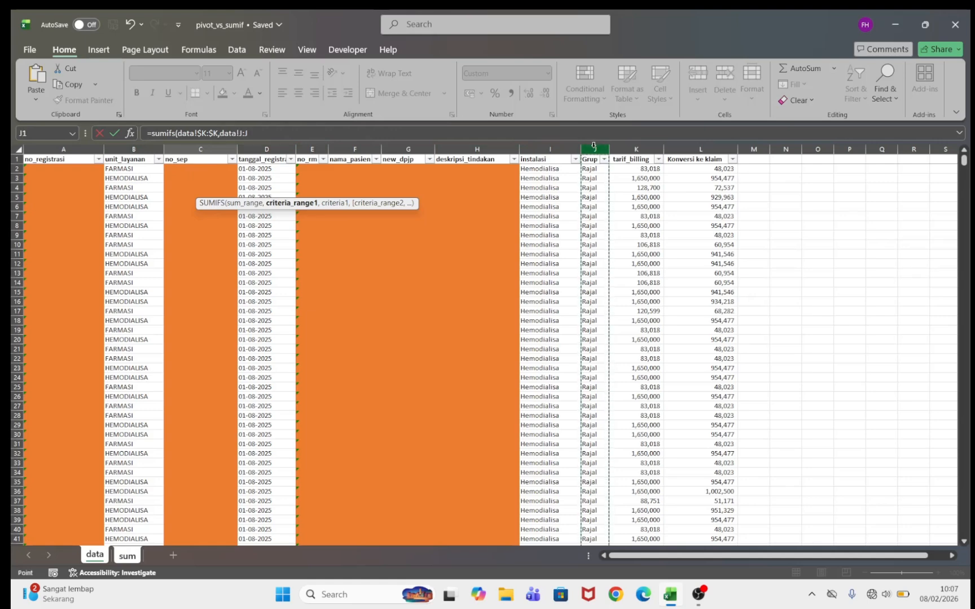
pyautogui.press('F4')
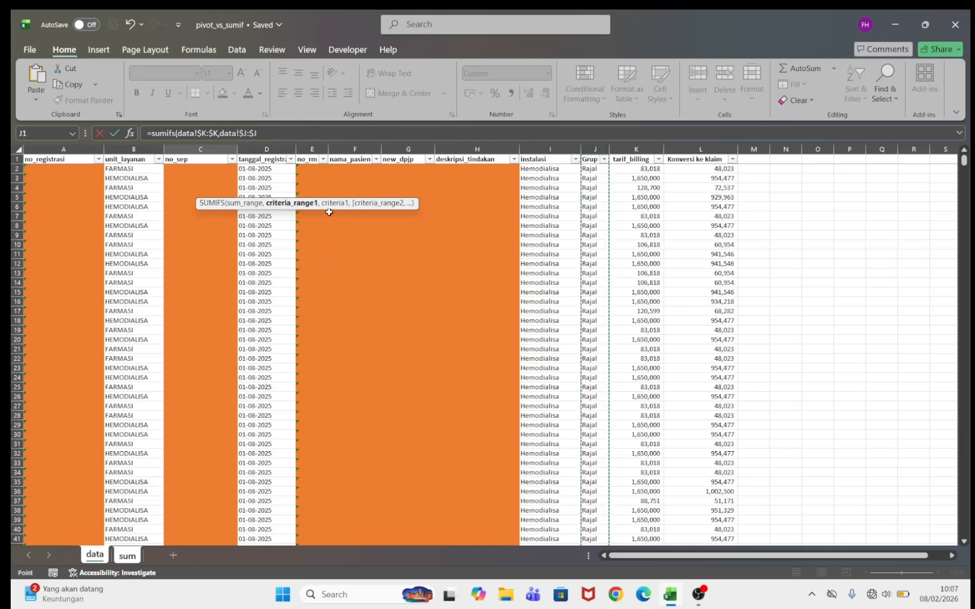
pyautogui.write(',')
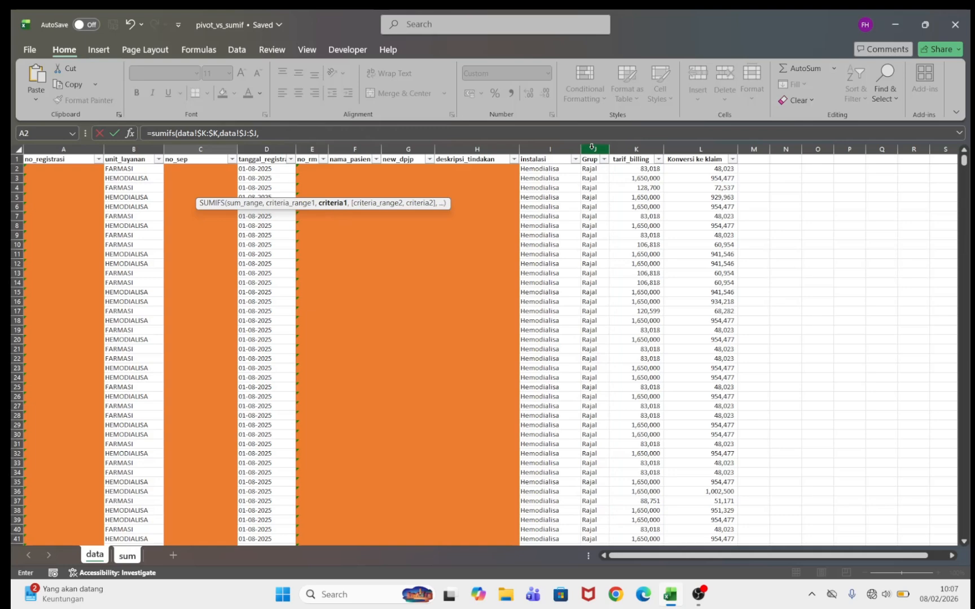
pyautogui.click(267, 136)
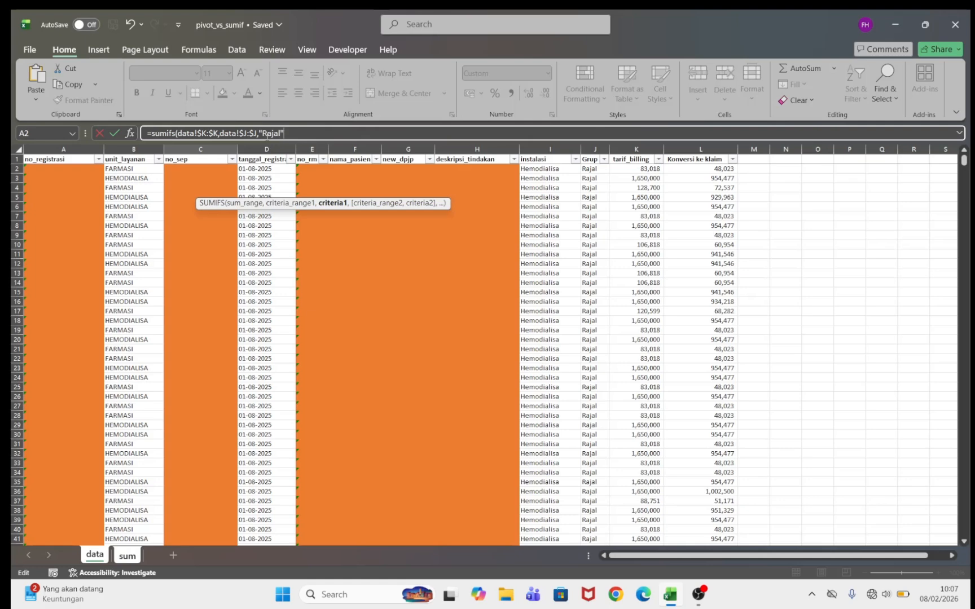
pyautogui.write(',')
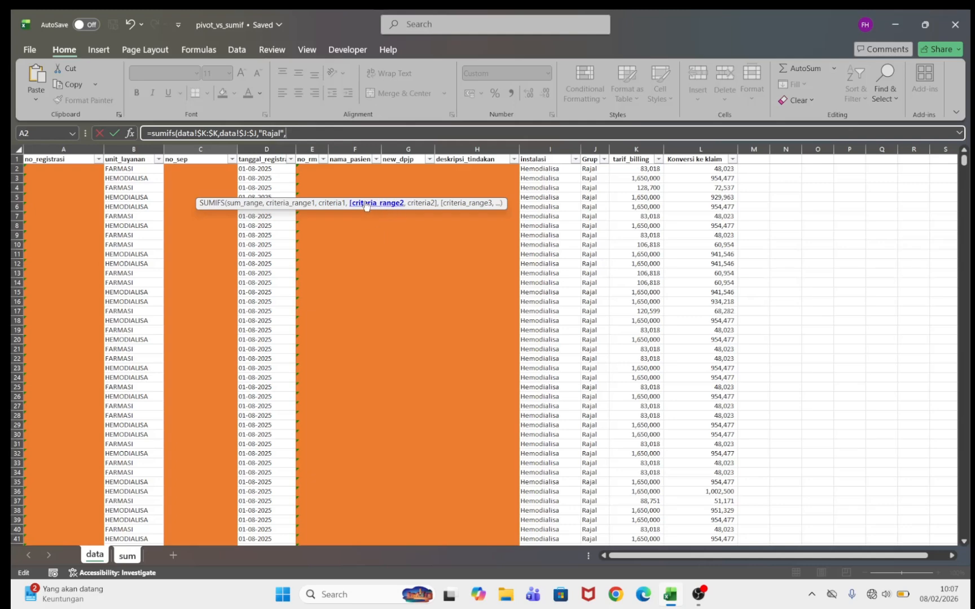
# - Add the locked unit_layanan column data!$B:$B with the criterion "FARMASI" as the second condition of the SUMIFS formula
pyautogui.click(123, 148)
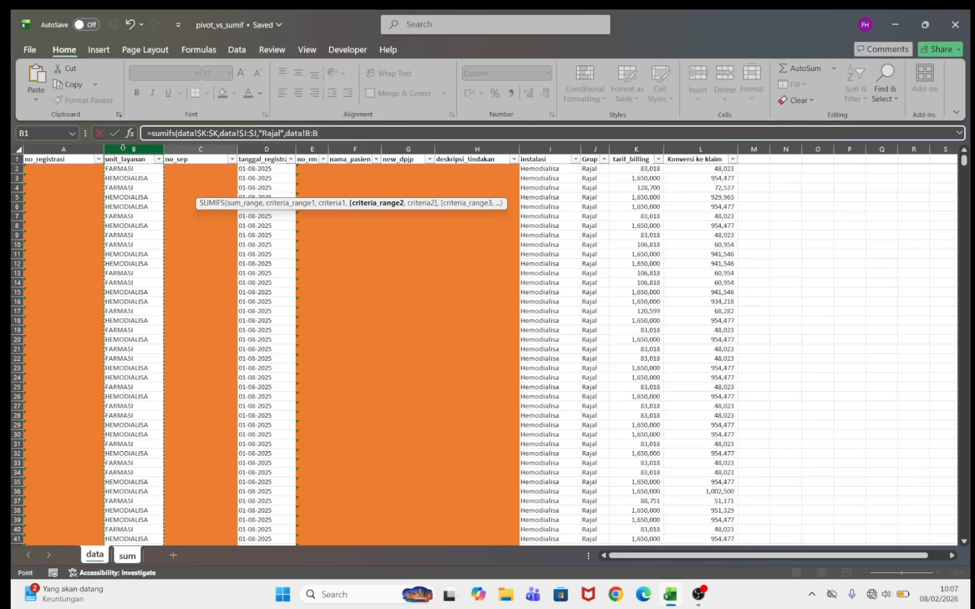
pyautogui.press('F4')
pyautogui.write(',')
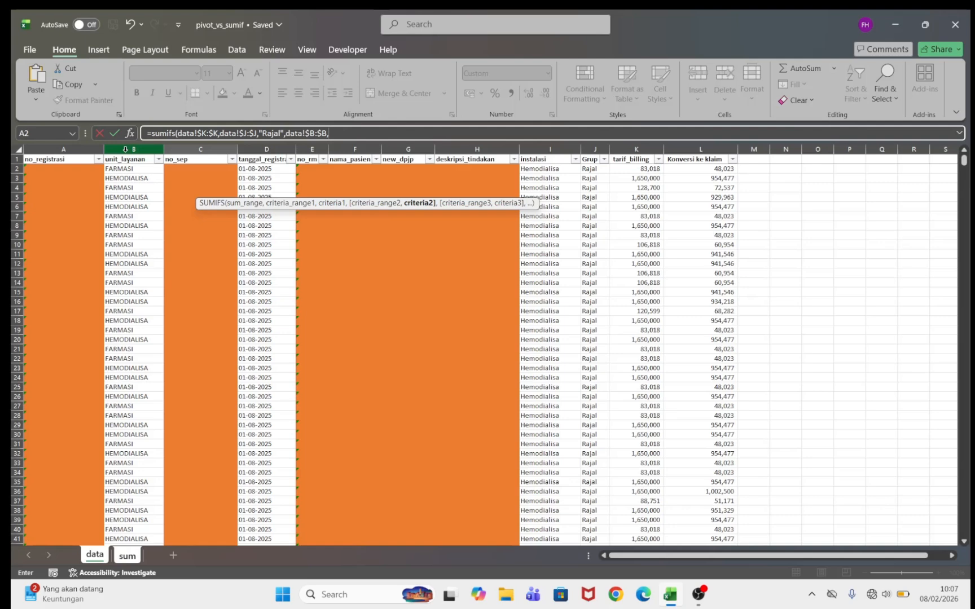
pyautogui.write('"FARMASI')
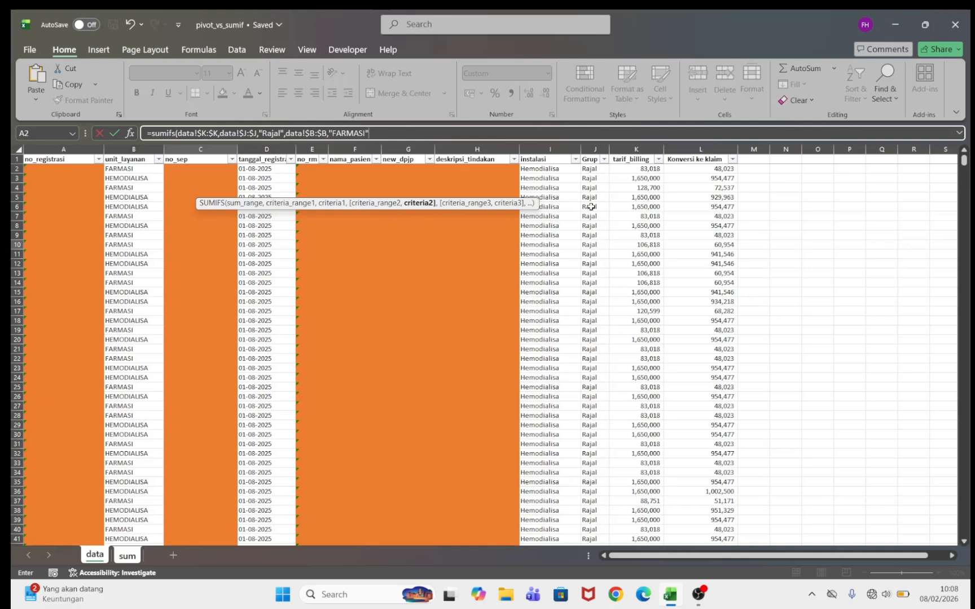
# - Try a third SUMIFS condition using the locked instalasi column data!$I:$I with "Hemodialisa", and delete it from the formula
pyautogui.write(',')
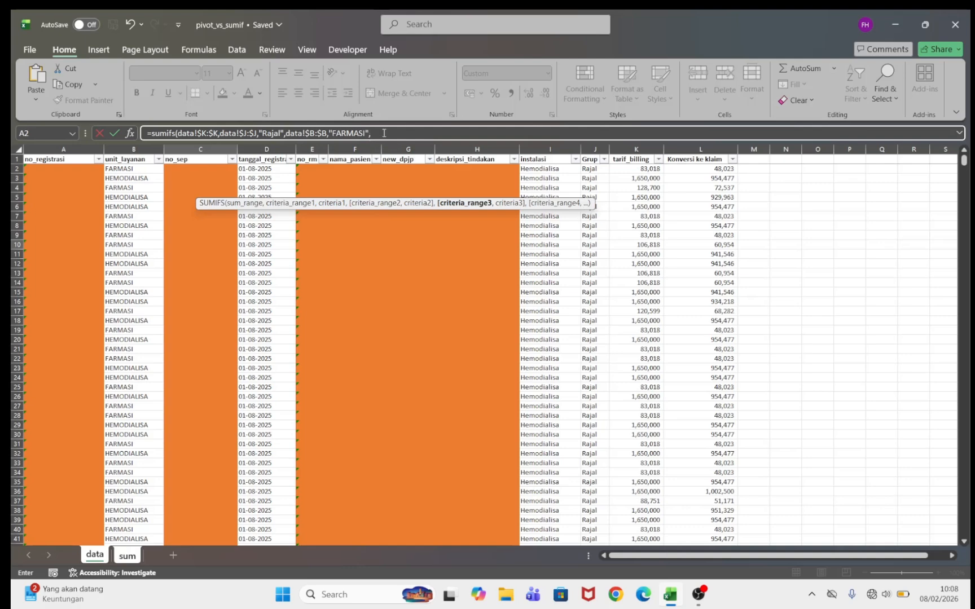
pyautogui.click(540, 145)
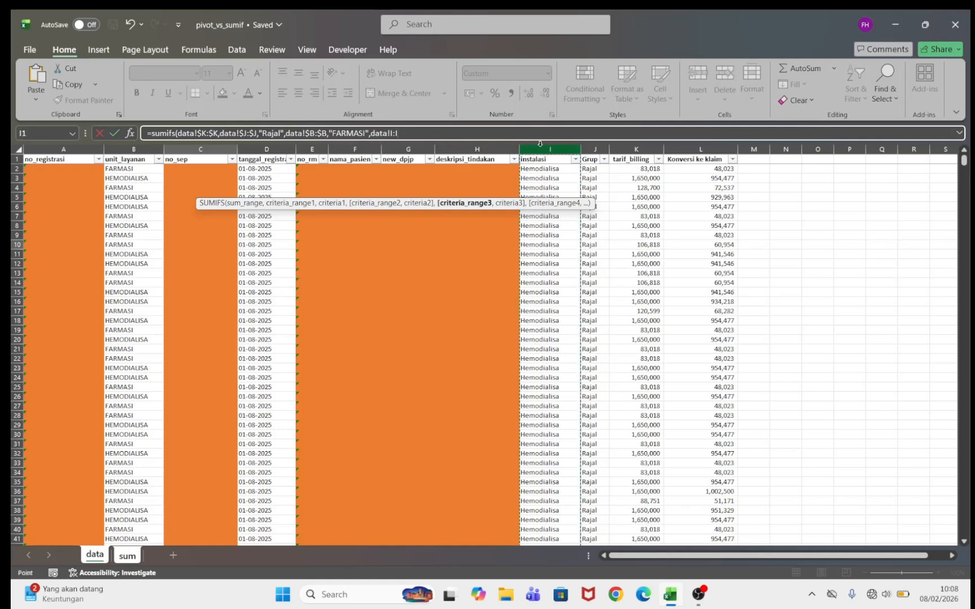
pyautogui.press('F4')
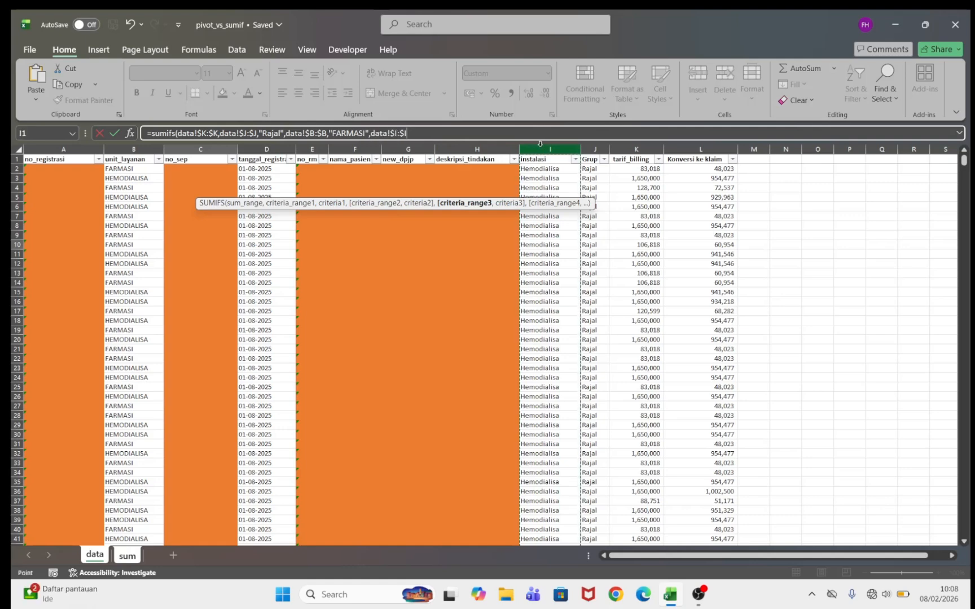
pyautogui.write(',"Hemodialisa')
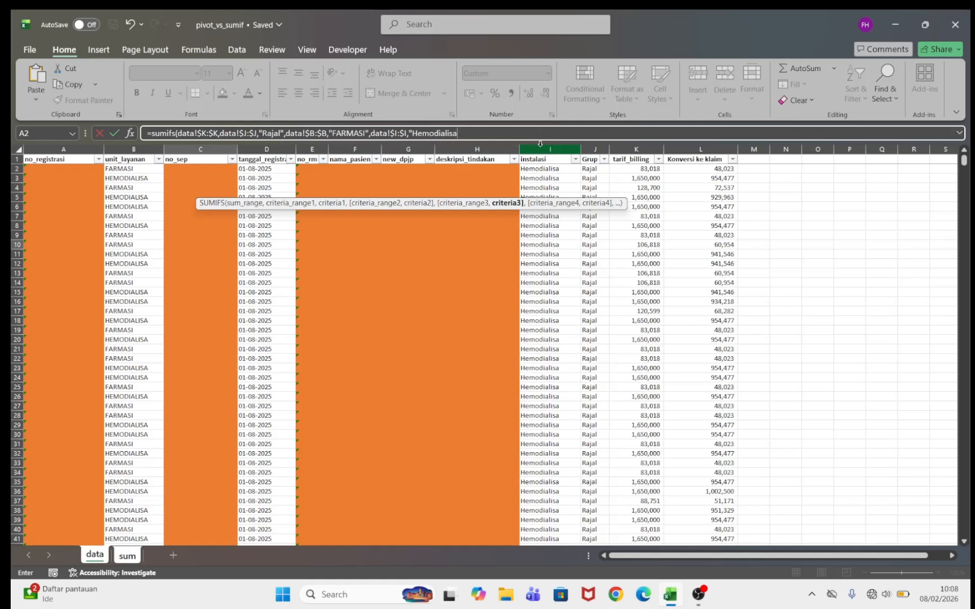
pyautogui.press('BackSpace')
pyautogui.press('BackSpace')
pyautogui.press('BackSpace')
pyautogui.press('BackSpace')
pyautogui.press('BackSpace')
pyautogui.press('BackSpace')
pyautogui.press('BackSpace')
pyautogui.press('BackSpace')
pyautogui.press('BackSpace')
pyautogui.press('BackSpace')
pyautogui.press('BackSpace')
pyautogui.press('BackSpace')
pyautogui.press('BackSpace')
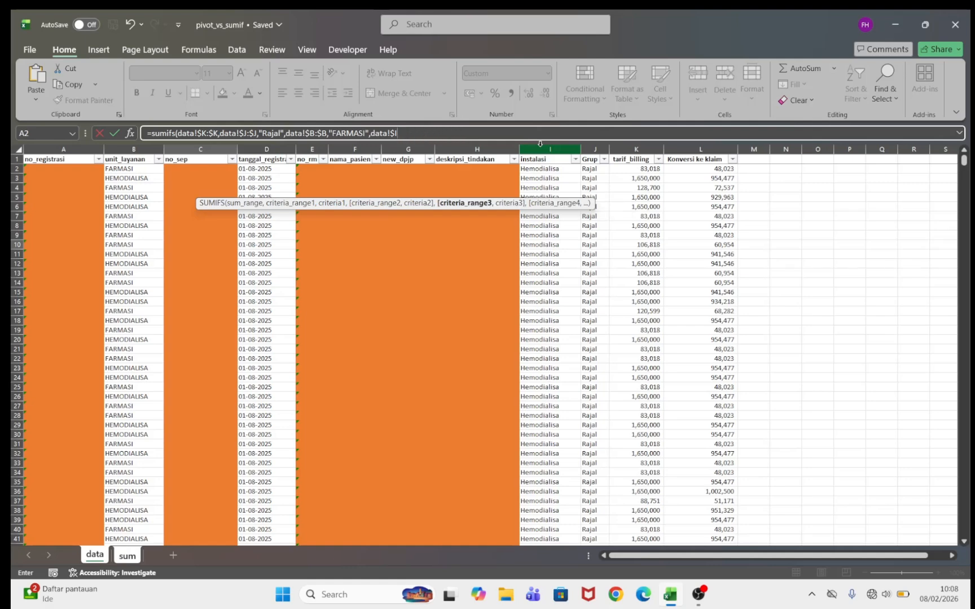
pyautogui.press('BackSpace')
pyautogui.press('BackSpace')
pyautogui.press('BackSpace')
pyautogui.press('BackSpace')
pyautogui.press('BackSpace')
pyautogui.press('BackSpace')
pyautogui.press('BackSpace')
pyautogui.press('BackSpace')
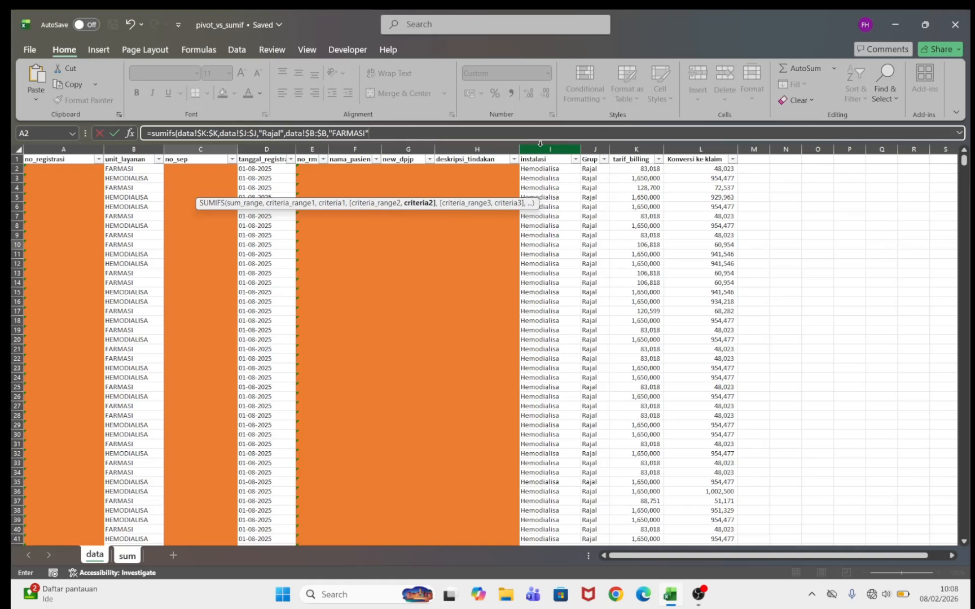
# - Enter the finished SUMIFS formula in C10 and widen column B to fit the FARMASI KONVERSI ke KLAIM label
pyautogui.press('Escape')
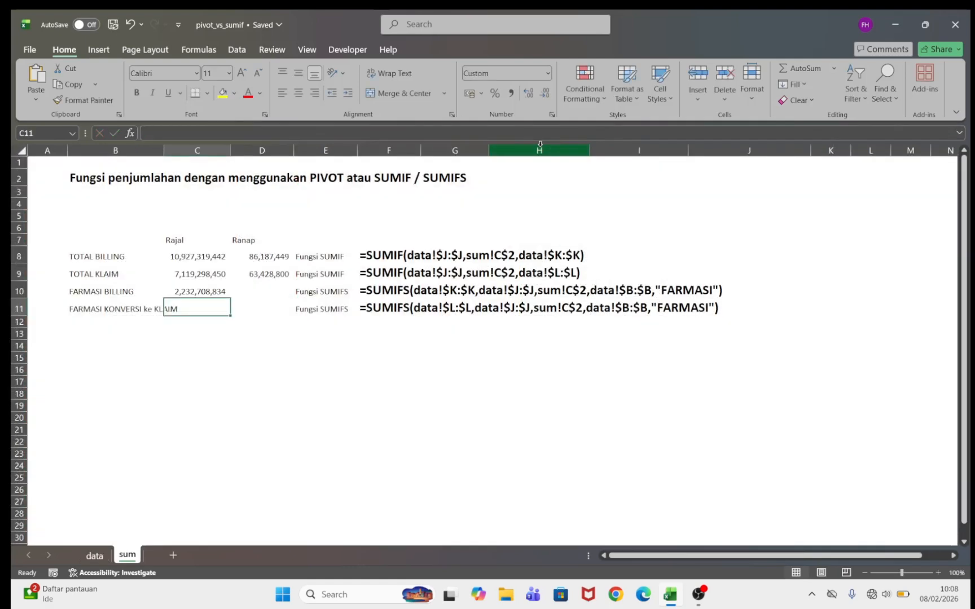
pyautogui.click(190, 290)
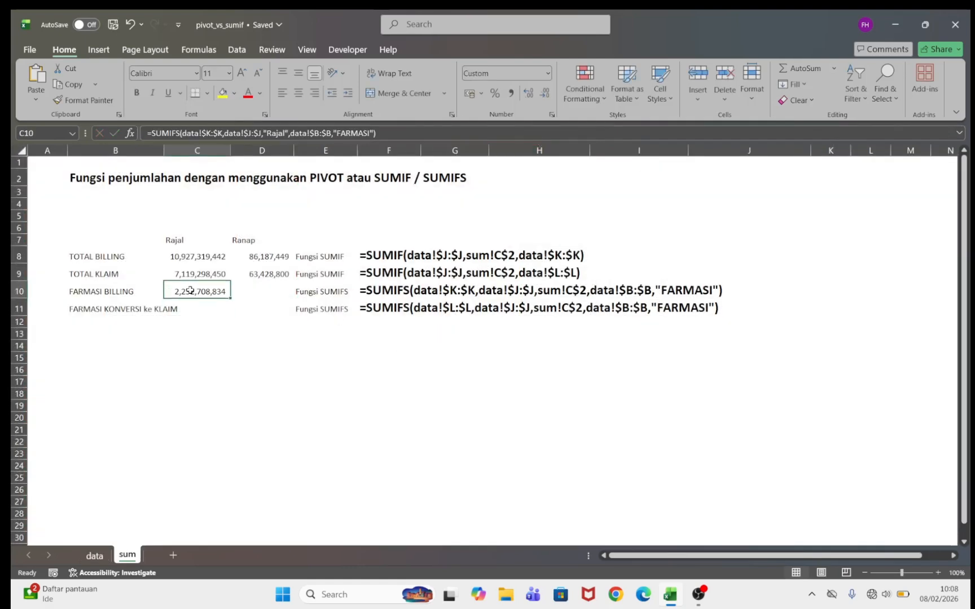
pyautogui.doubleClick(168, 150)
pyautogui.moveTo(482, 150); pyautogui.dragTo(184, 257)
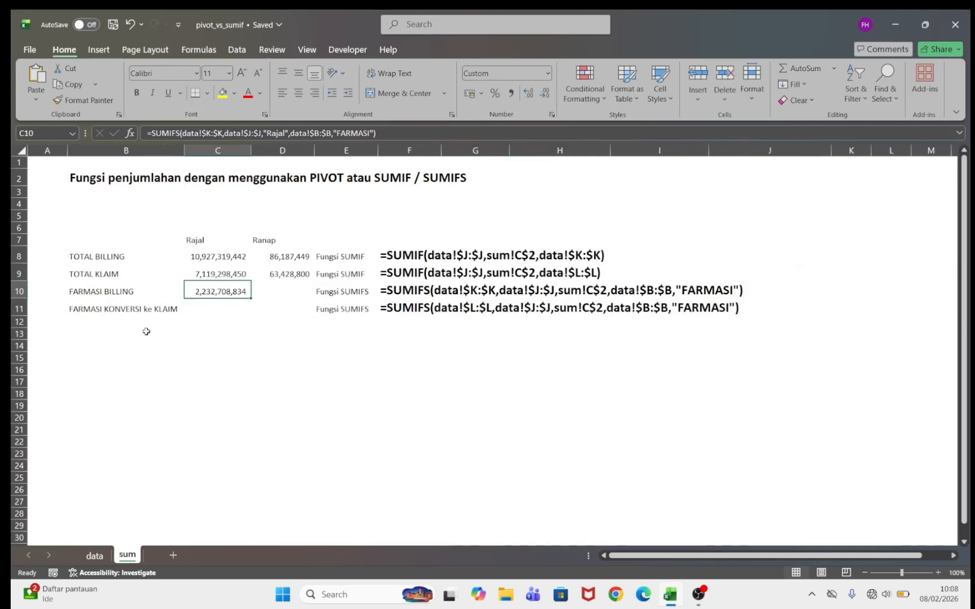
# - Examine the locked sum range and the second criteria range in C10's SUMIFS formula
pyautogui.click(208, 242)
pyautogui.click(216, 290)
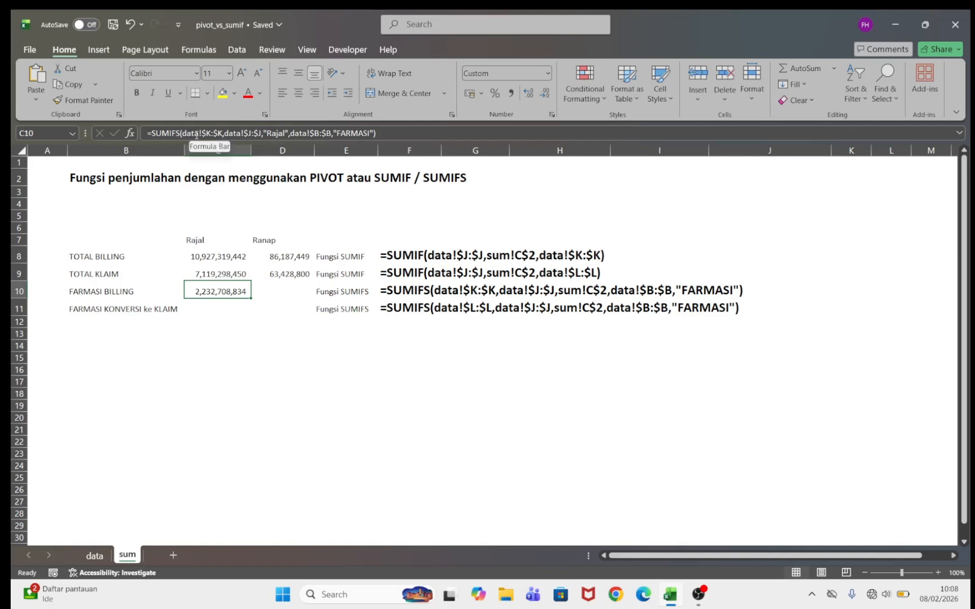
pyautogui.moveTo(202, 133); pyautogui.dragTo(223, 134)
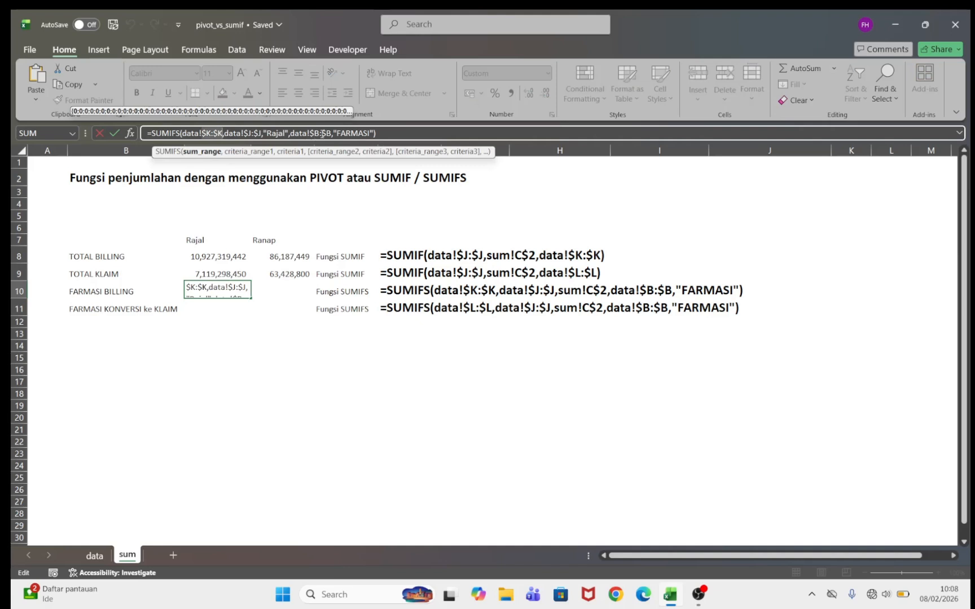
pyautogui.moveTo(310, 133); pyautogui.dragTo(332, 134)
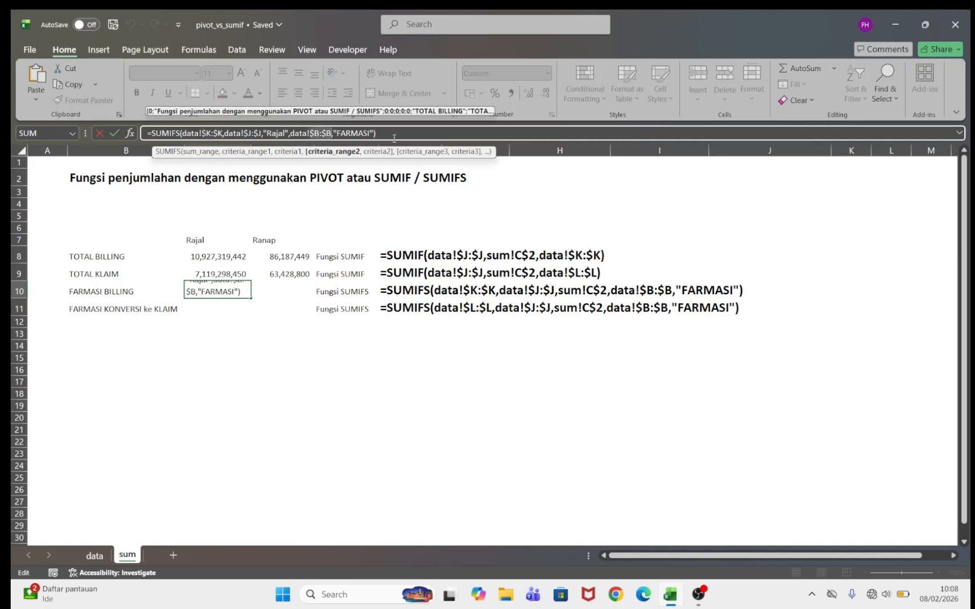
pyautogui.hotkey('ctrl', 'Return')
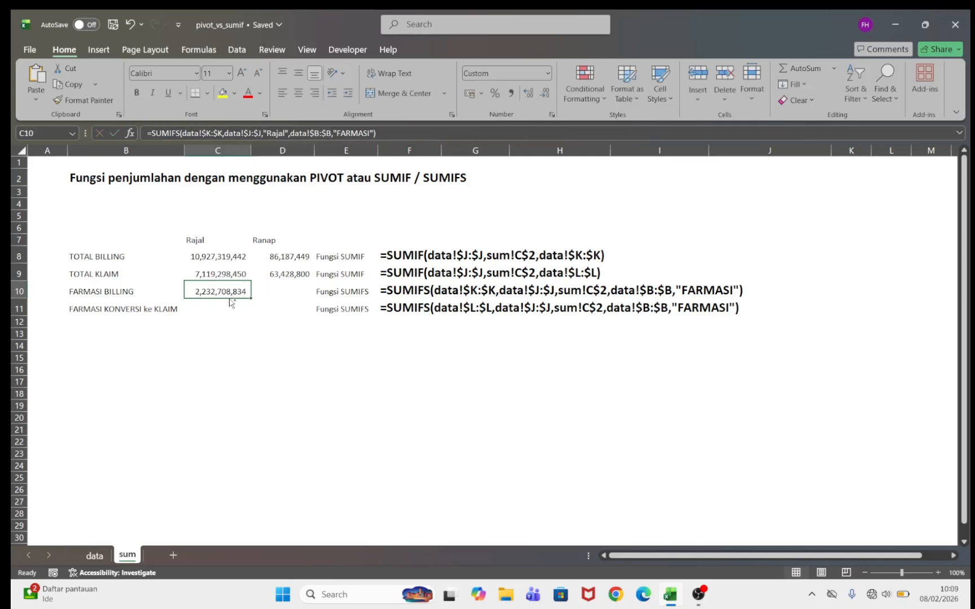
# - Copy the FARMASI BILLING formula from C10 into D10 for Ranap
pyautogui.hotkey('ctrl', 'c')
pyautogui.click(279, 290)
pyautogui.hotkey('ctrl', 'v')
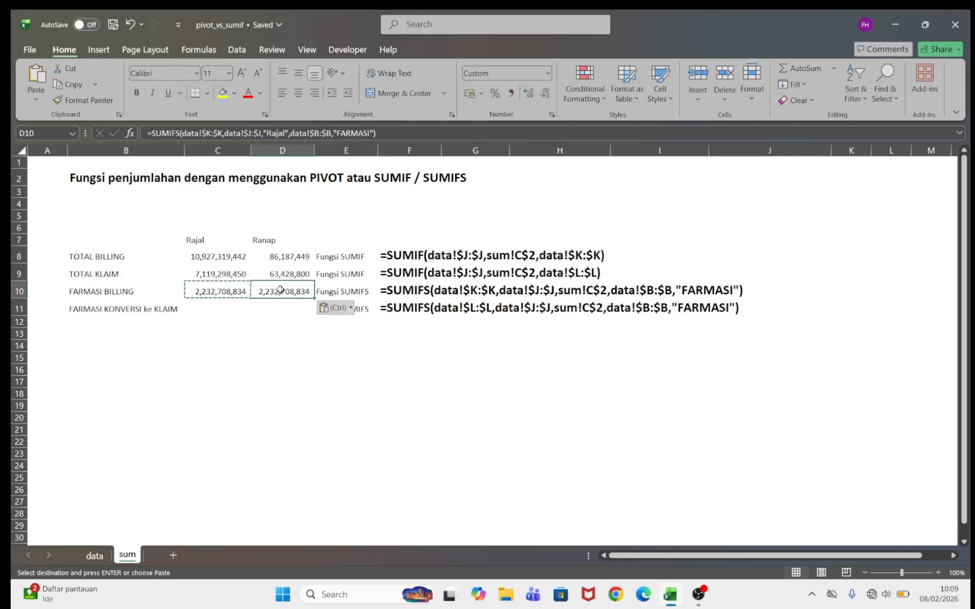
# - Compare the SUMIFS formulas in C10 and D10, checking the Grup criterion in each
pyautogui.press('F2')
pyautogui.press('Escape')
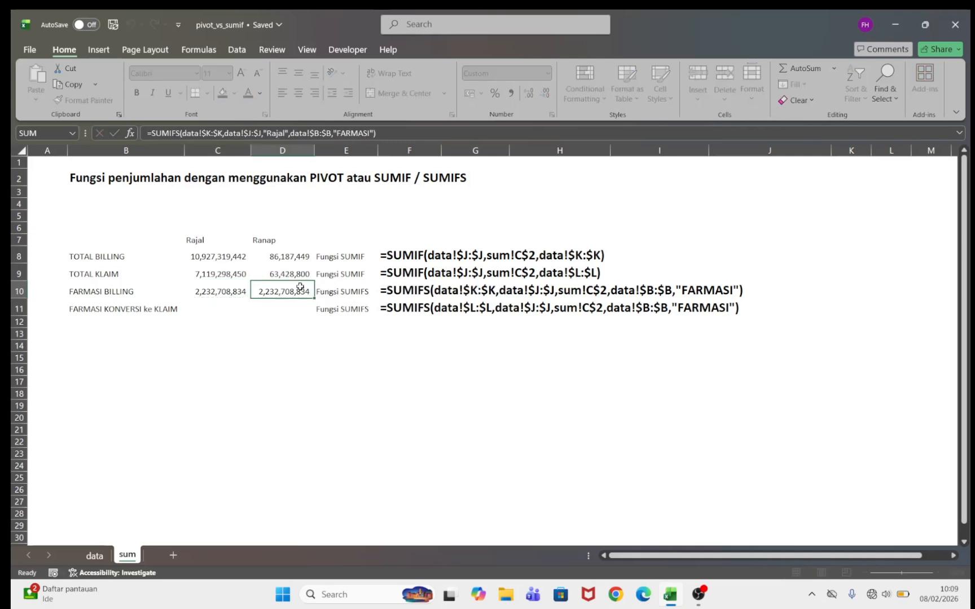
pyautogui.click(217, 292)
pyautogui.click(271, 292)
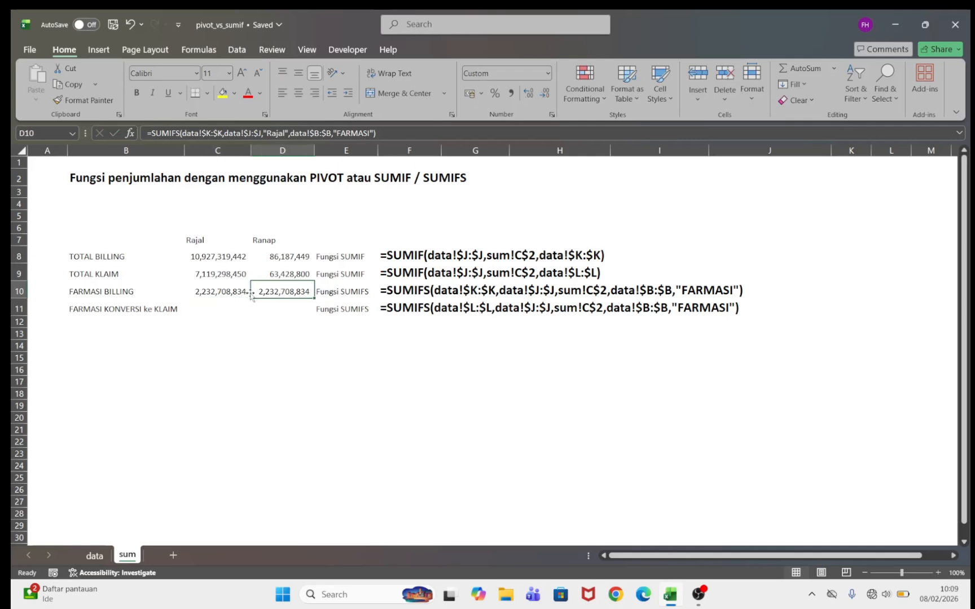
pyautogui.click(227, 293)
pyautogui.click(275, 291)
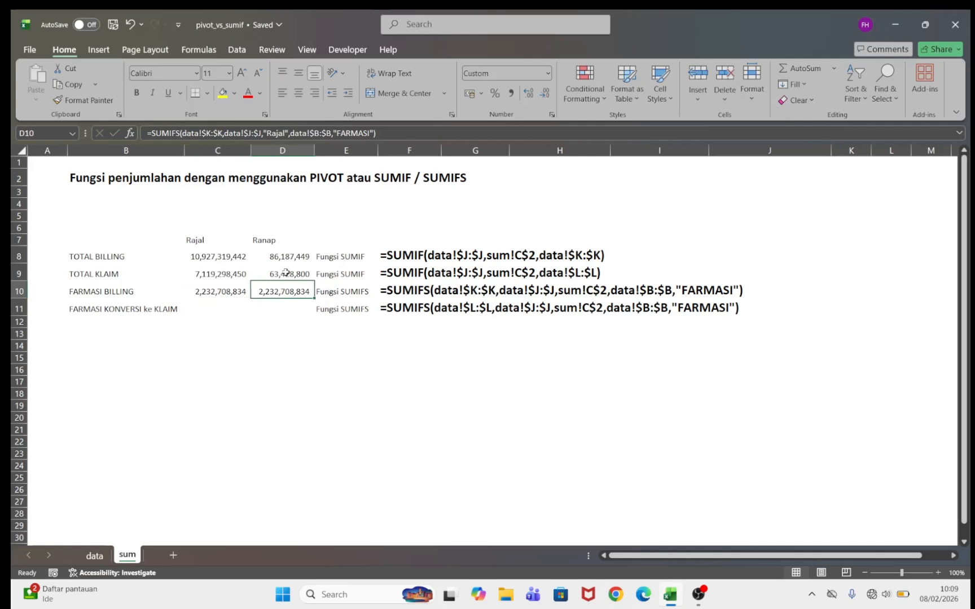
# - Change the Grup criterion in D10's SUMIFS formula to "Ranap"
pyautogui.click(270, 134)
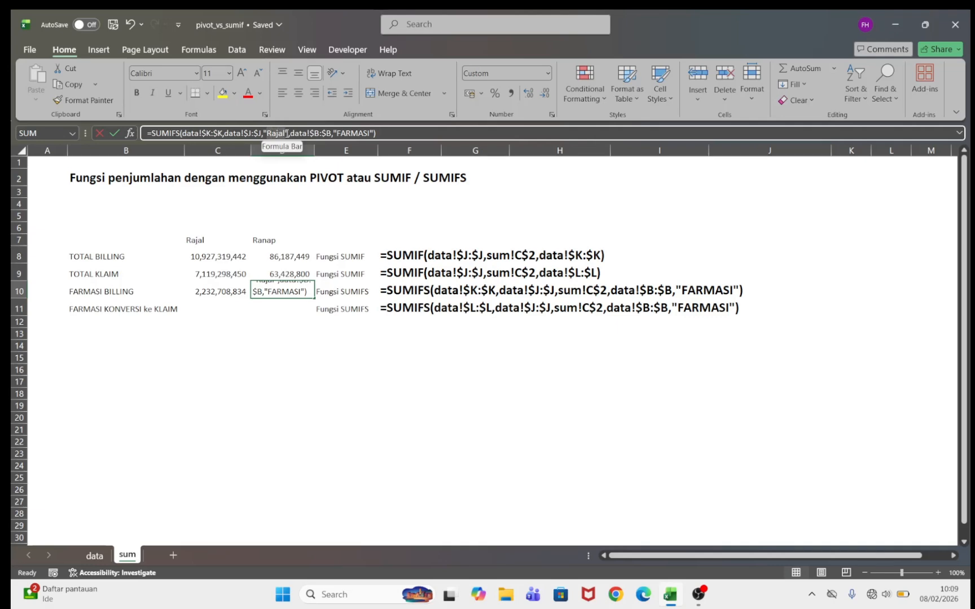
pyautogui.doubleClick(285, 133)
pyautogui.write('Ranap')
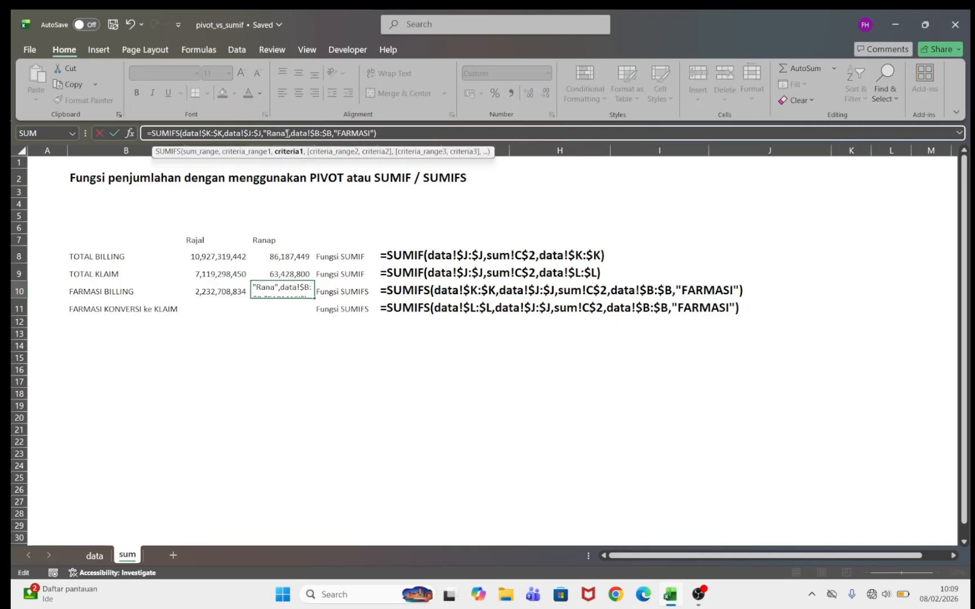
pyautogui.press('Return')
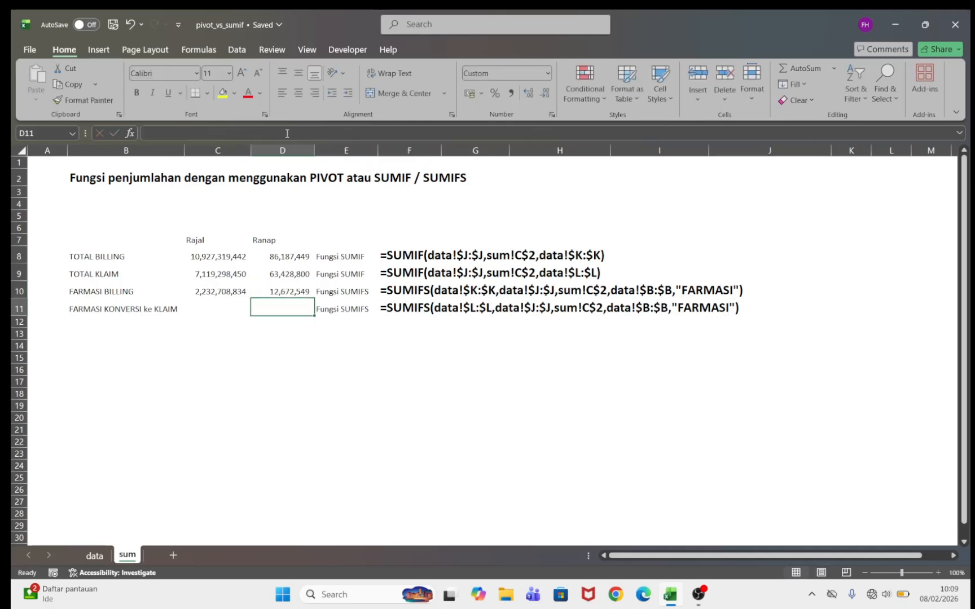
pyautogui.click(279, 290)
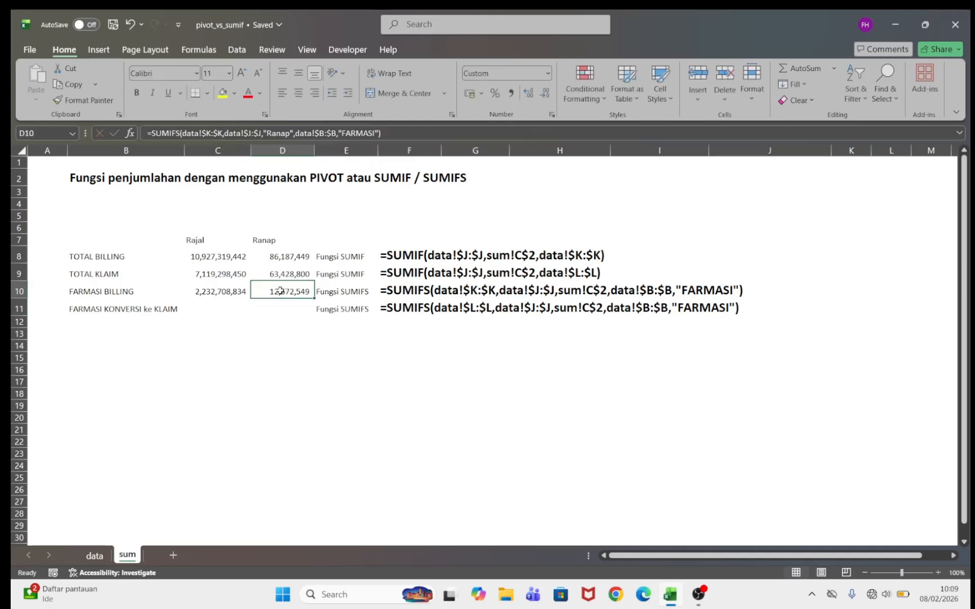
# - Replace the typed "Rajal" criterion in C10's SUMIFS formula with the row-locked header reference C$7
pyautogui.click(216, 290)
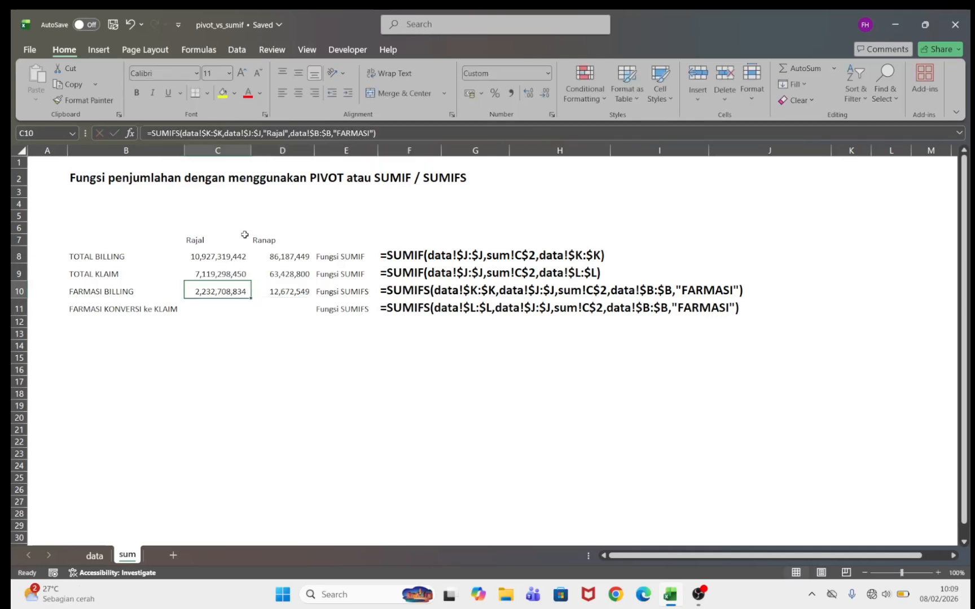
pyautogui.click(264, 134)
pyautogui.doubleClick(288, 133)
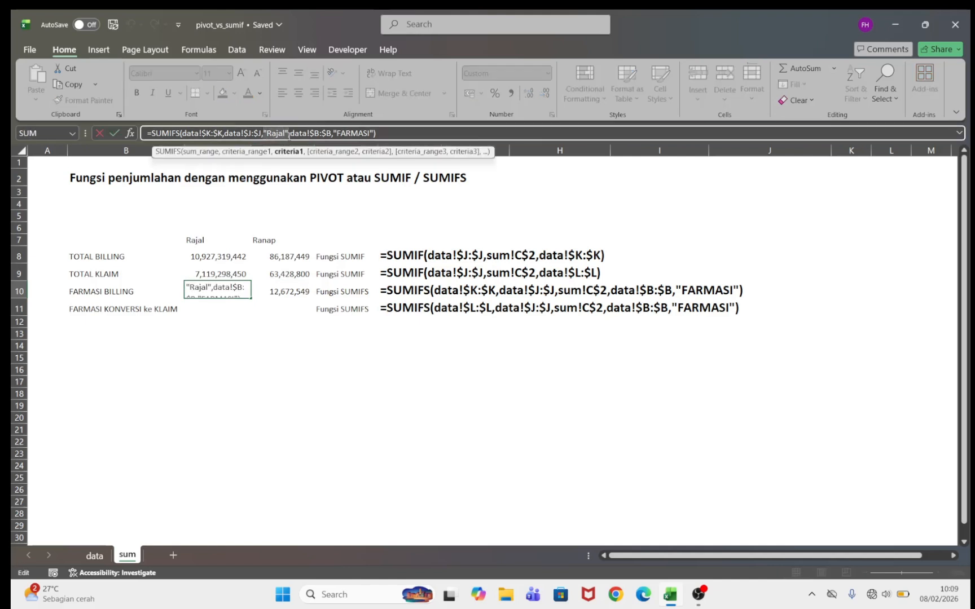
pyautogui.press('BackSpace')
pyautogui.click(204, 237)
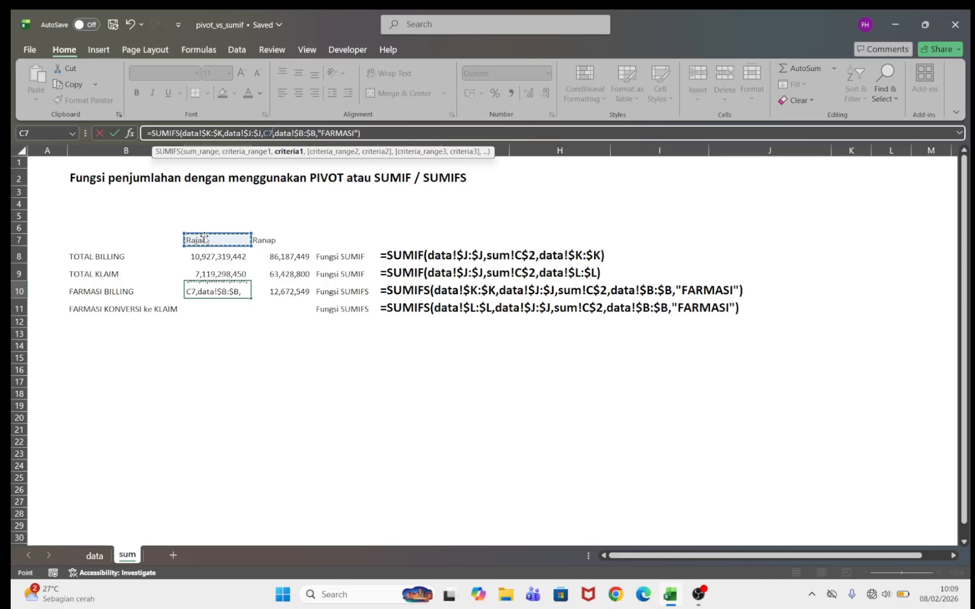
pyautogui.click(267, 134)
pyautogui.write('$')
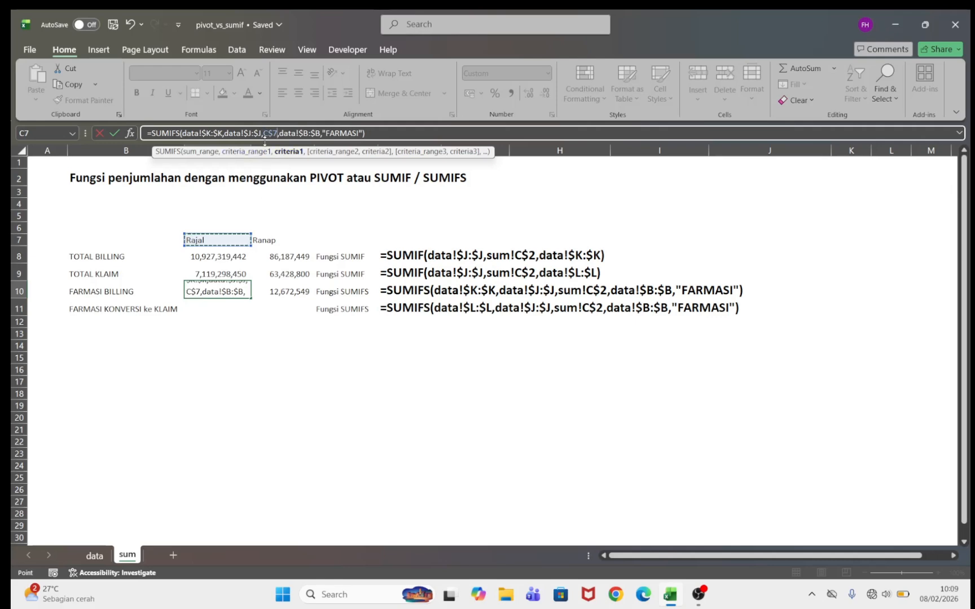
pyautogui.moveTo(276, 134); pyautogui.dragTo(278, 134)
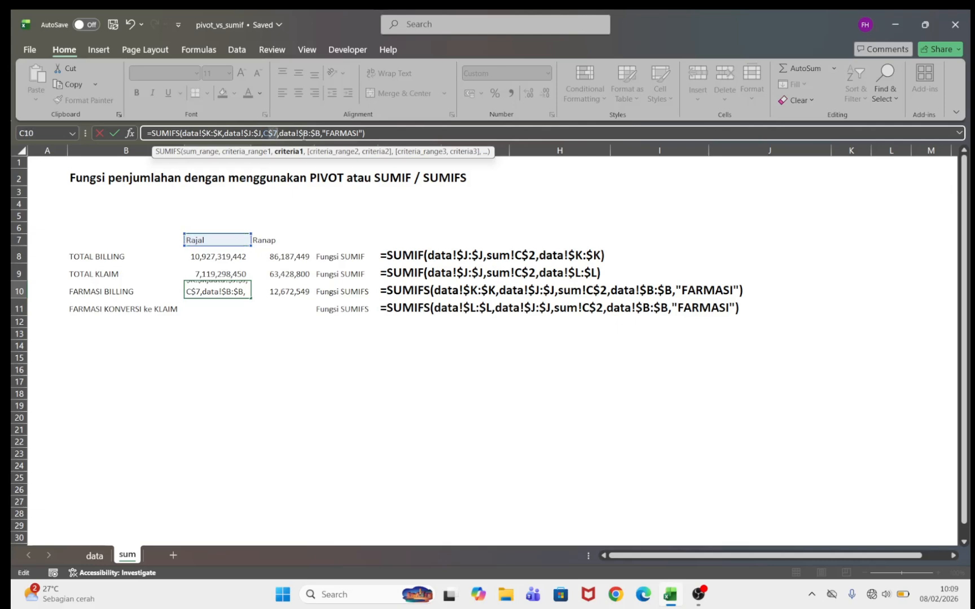
pyautogui.click(370, 134)
pyautogui.hotkey('ctrl', 'Return')
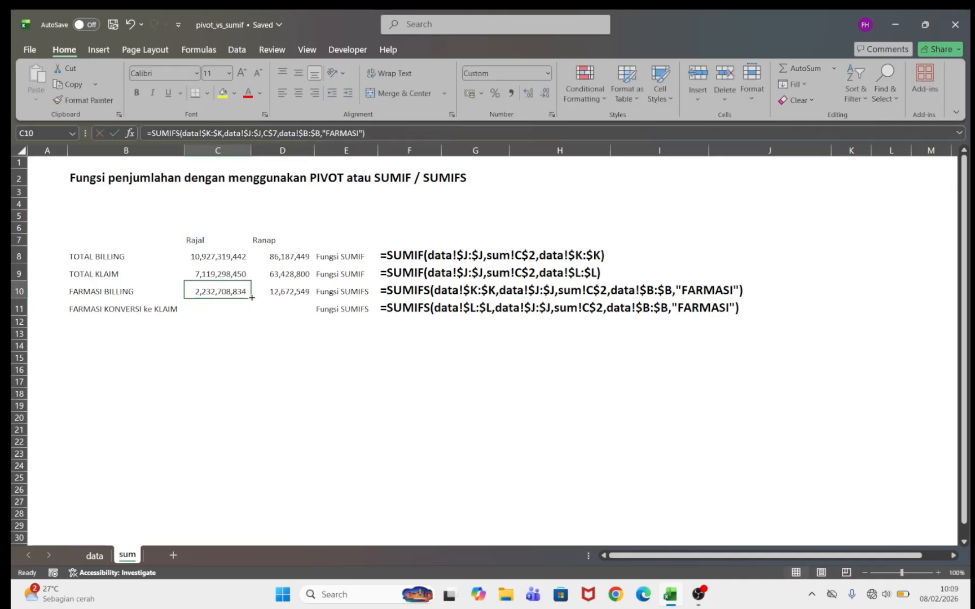
# - Copy the FARMASI BILLING formula from C10 into D10 and check its Ranap header reference
pyautogui.moveTo(252, 297); pyautogui.dragTo(281, 300)
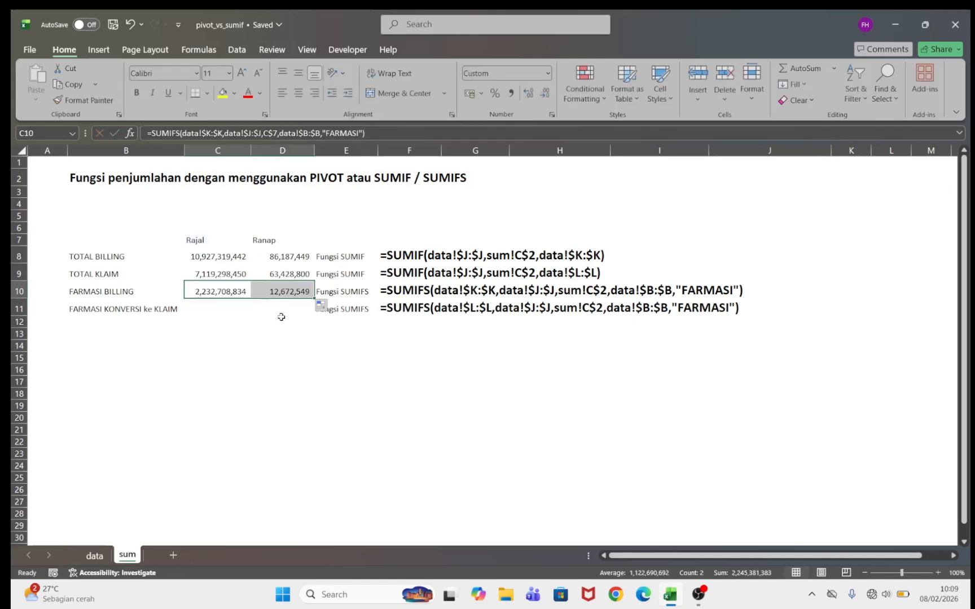
pyautogui.click(276, 287)
pyautogui.doubleClick(276, 287)
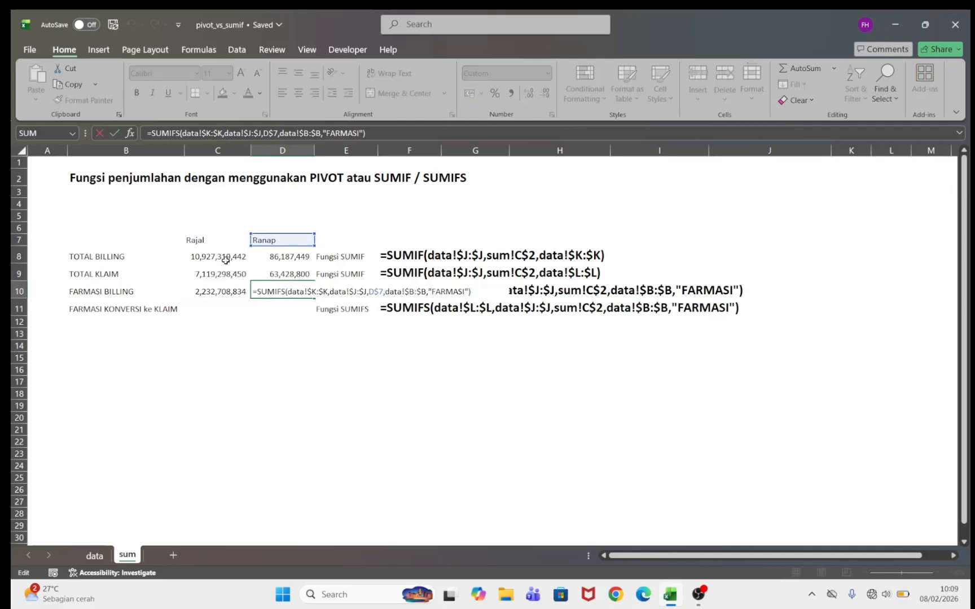
pyautogui.hotkey('ctrl', 'Return')
pyautogui.click(208, 291)
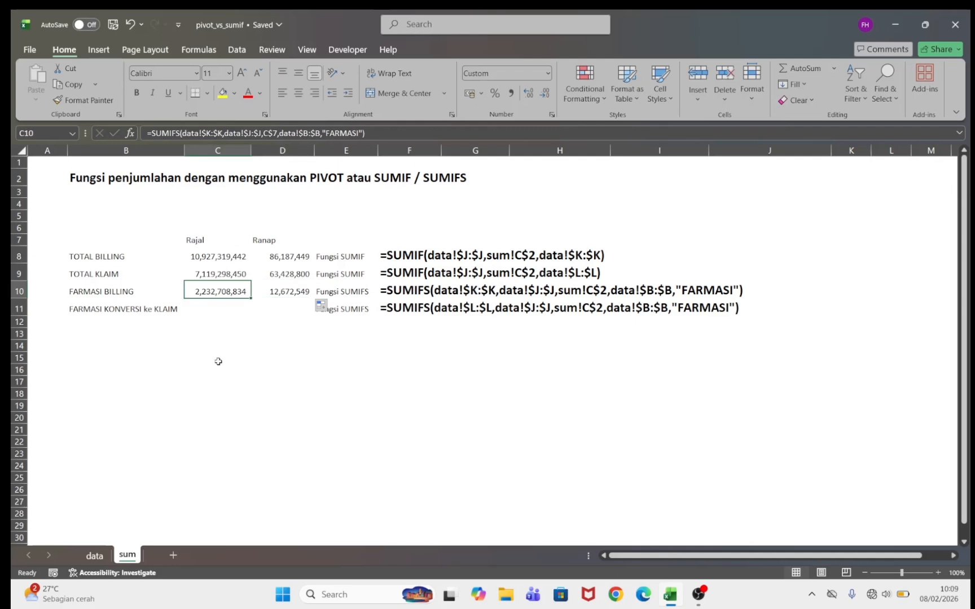
# - Check the Konversi ke klaim column on the data sheet and copy C10's SUMIFS formula into C11 for FARMASI KONVERSI ke KLAIM
pyautogui.click(98, 310)
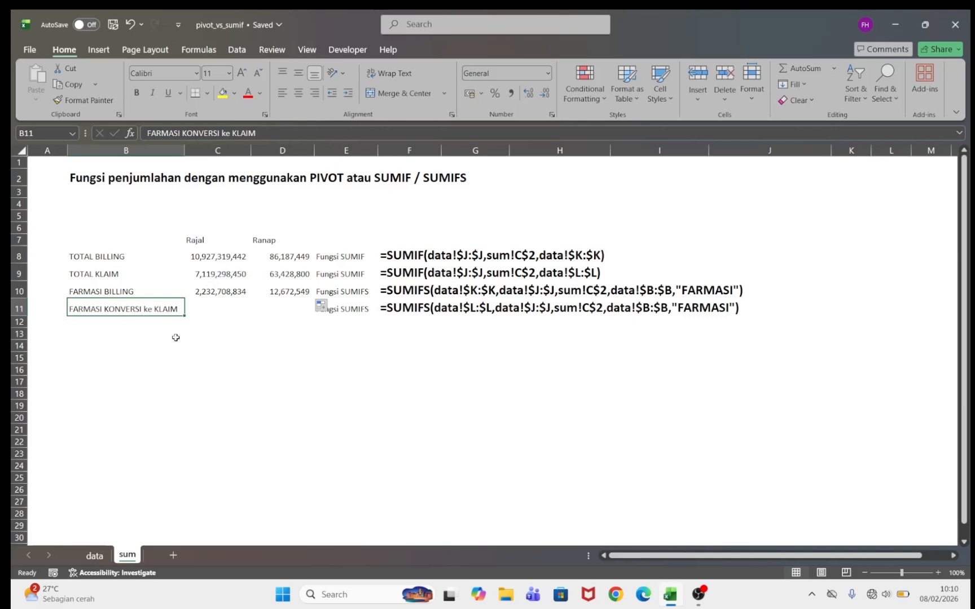
pyautogui.click(95, 556)
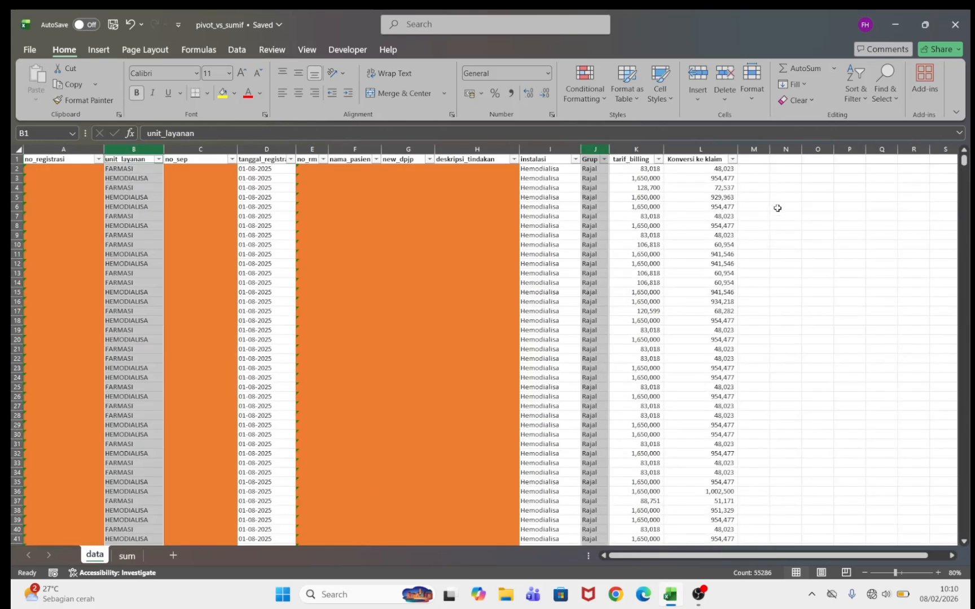
pyautogui.click(706, 149)
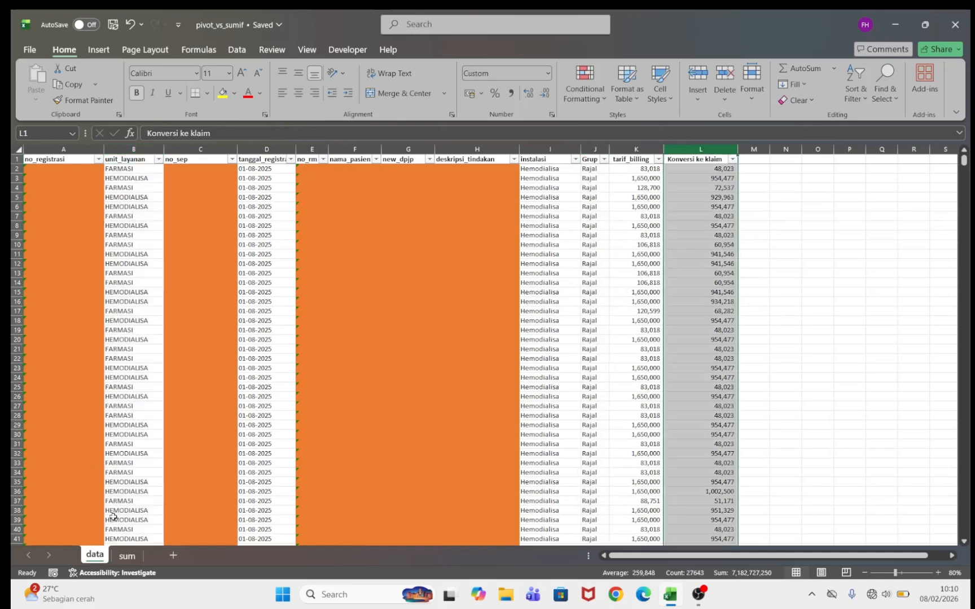
pyautogui.click(127, 555)
pyautogui.click(227, 292)
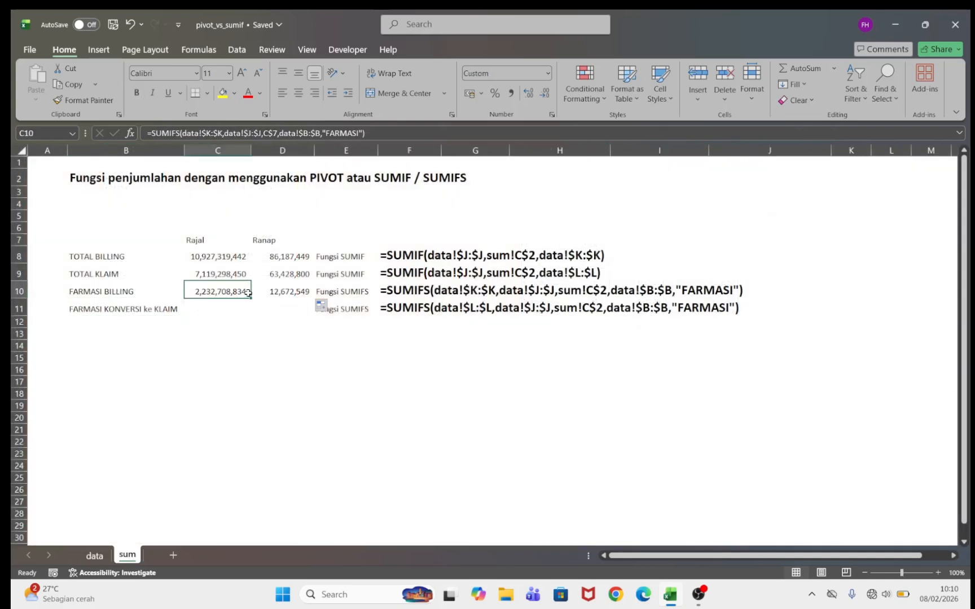
pyautogui.moveTo(249, 298); pyautogui.dragTo(249, 314)
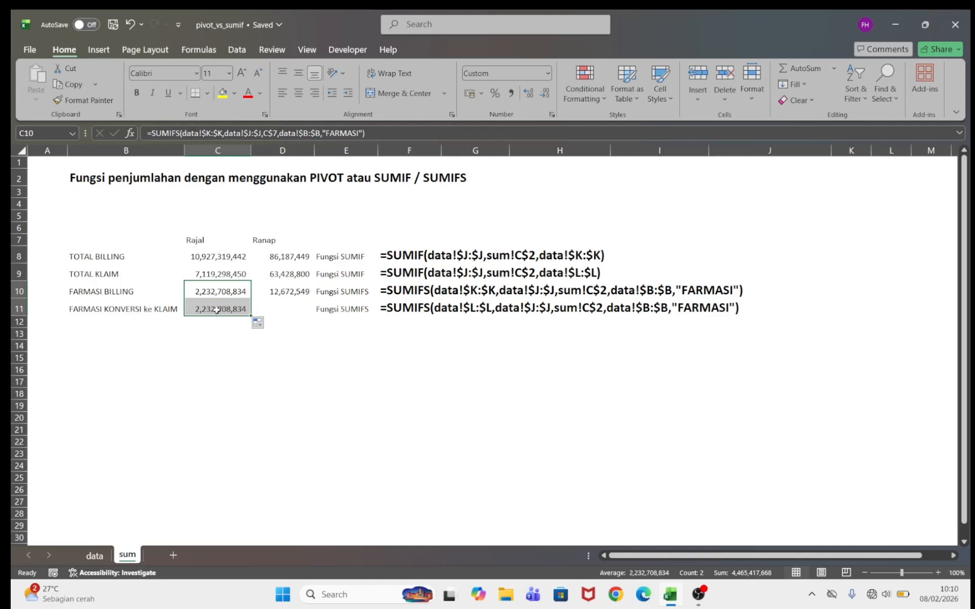
pyautogui.click(219, 290)
pyautogui.click(220, 311)
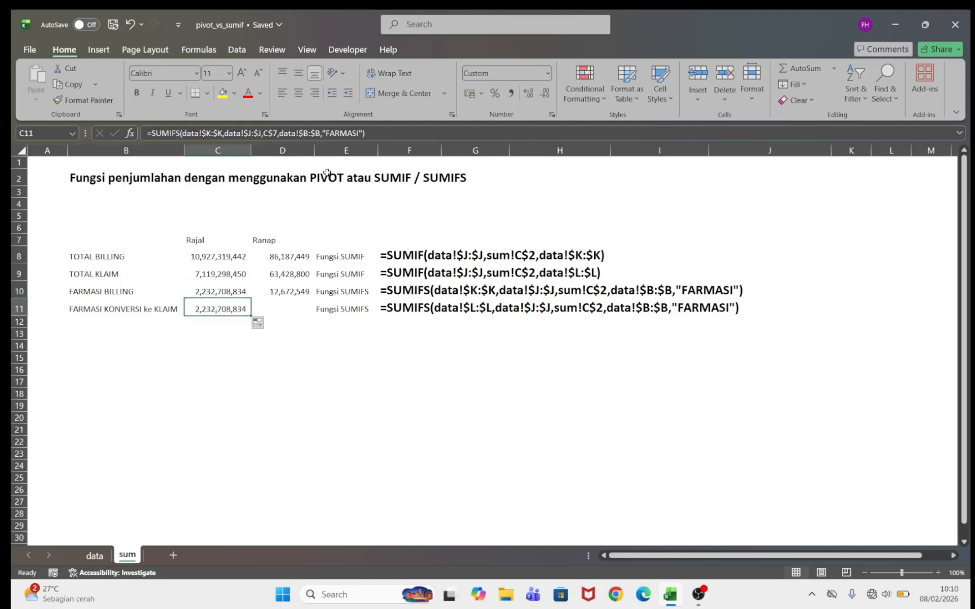
# - Change the sum range in C11's SUMIFS formula to the Konversi ke klaim column, data!$L:$L
pyautogui.click(181, 135)
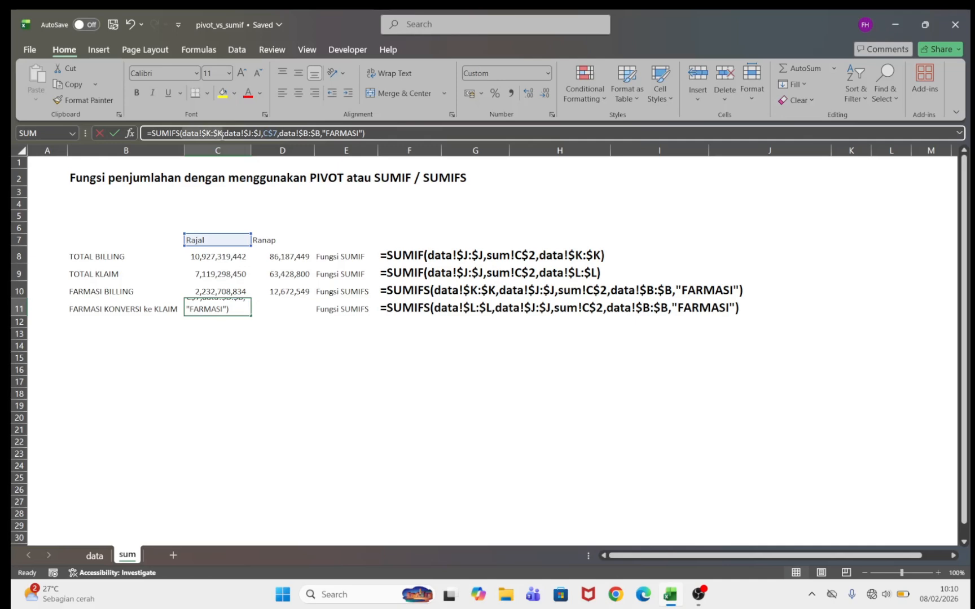
pyautogui.hotkey('ctrl', 'Return')
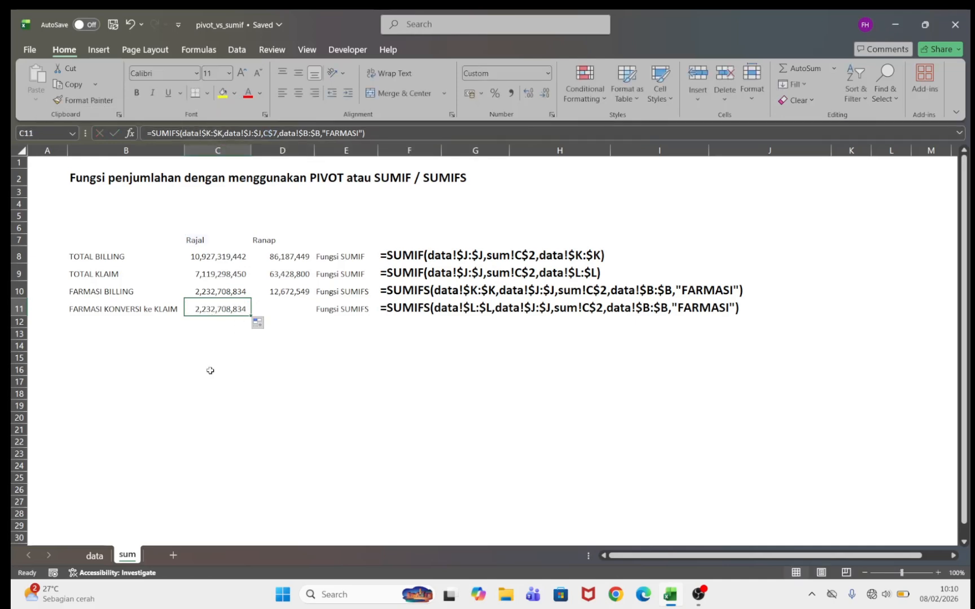
pyautogui.click(95, 557)
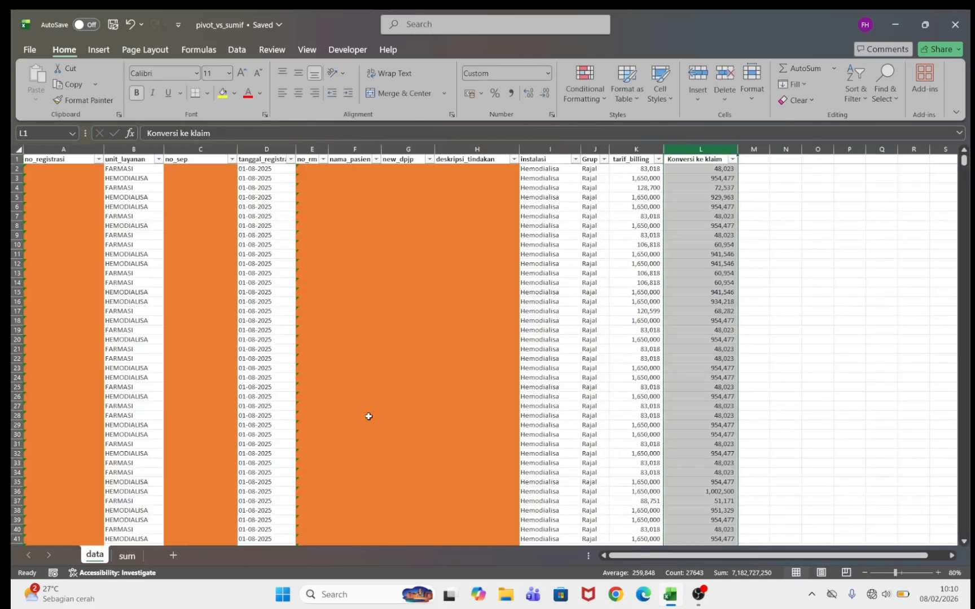
pyautogui.click(703, 150)
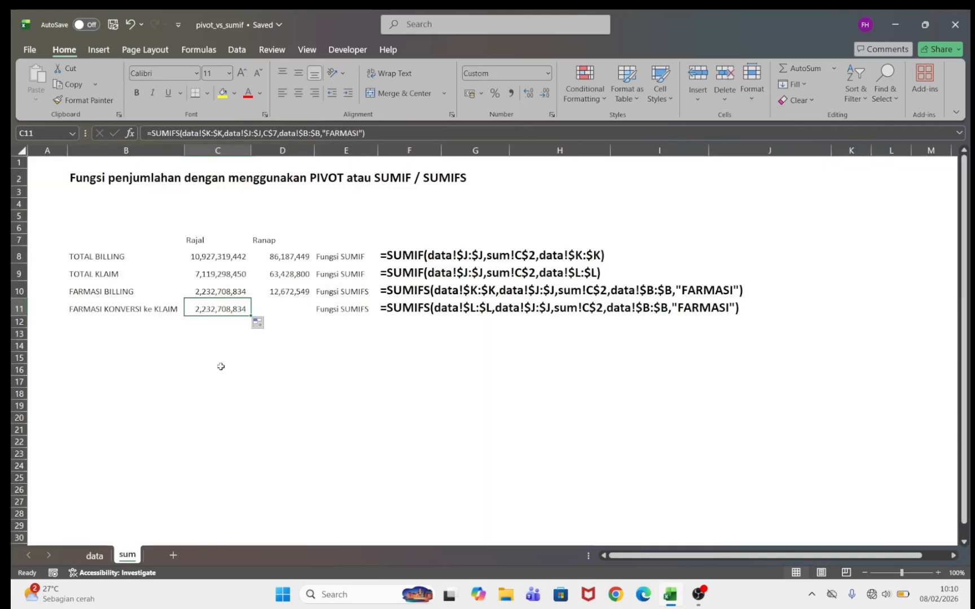
pyautogui.click(128, 557)
pyautogui.click(209, 136)
pyautogui.press('BackSpace')
pyautogui.write('L')
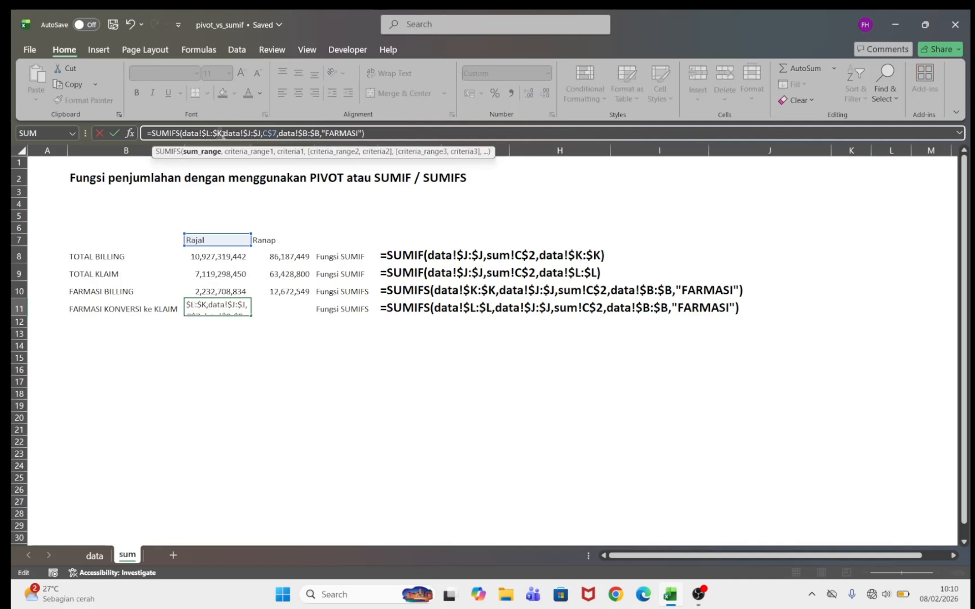
pyautogui.click(224, 136)
pyautogui.press('BackSpace')
pyautogui.write('L')
pyautogui.press('Return')
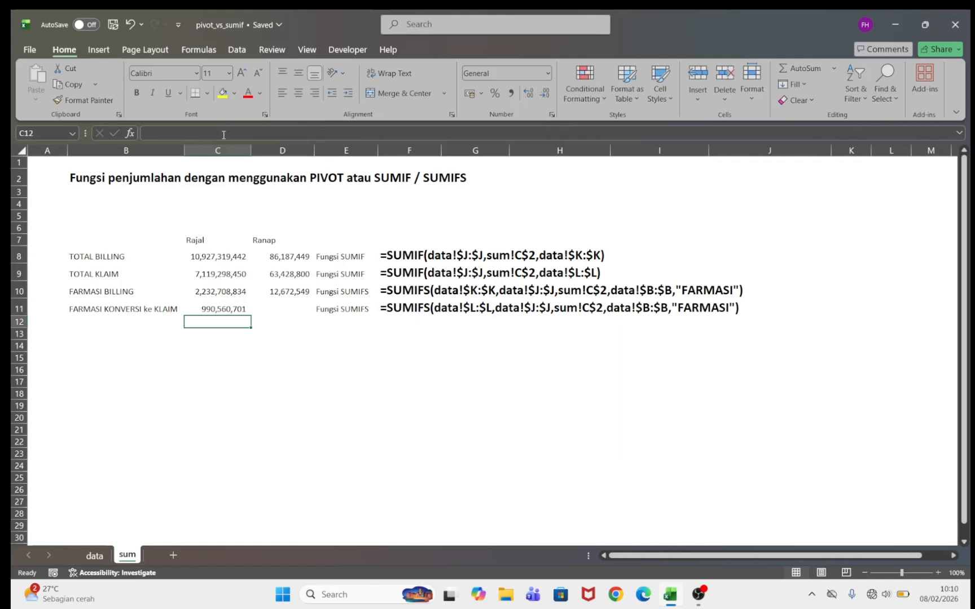
# - Copy the FARMASI KONVERSI ke KLAIM formula from C11 into D11 for Ranap
pyautogui.click(224, 308)
pyautogui.moveTo(253, 318); pyautogui.dragTo(312, 318)
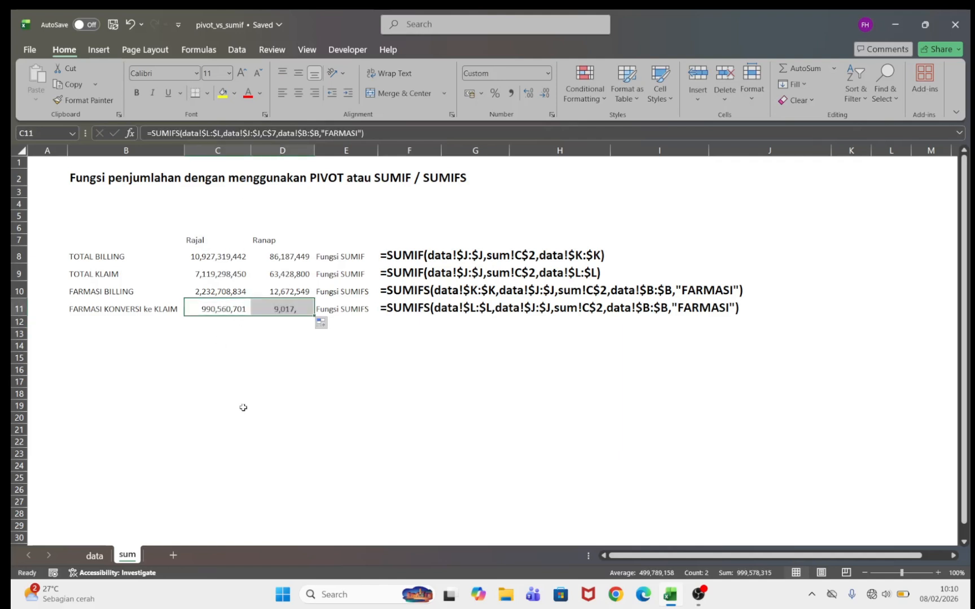
pyautogui.click(233, 359)
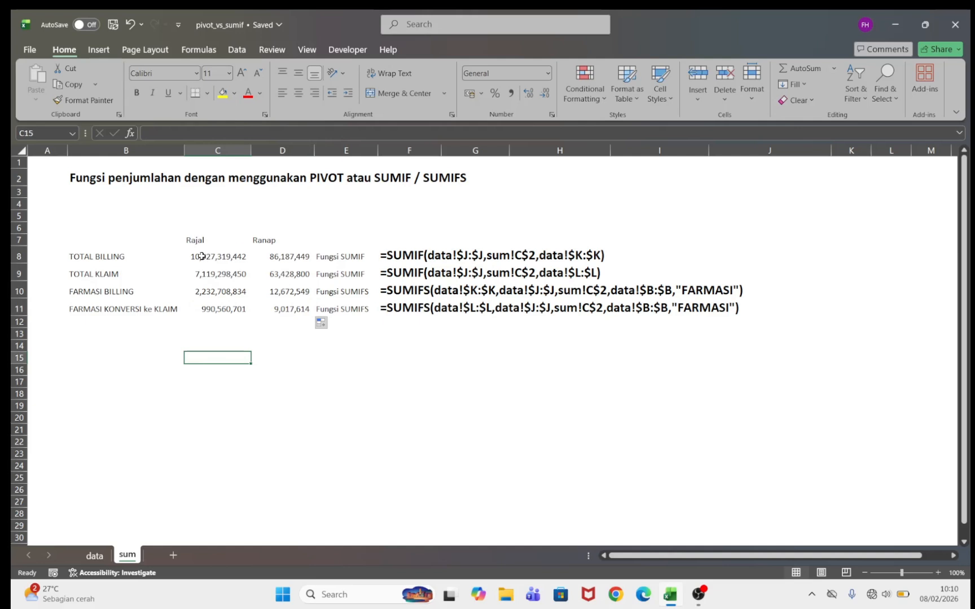
# - Review the Rajal and Ranap formula results in C8:D11
pyautogui.moveTo(207, 258); pyautogui.dragTo(220, 309)
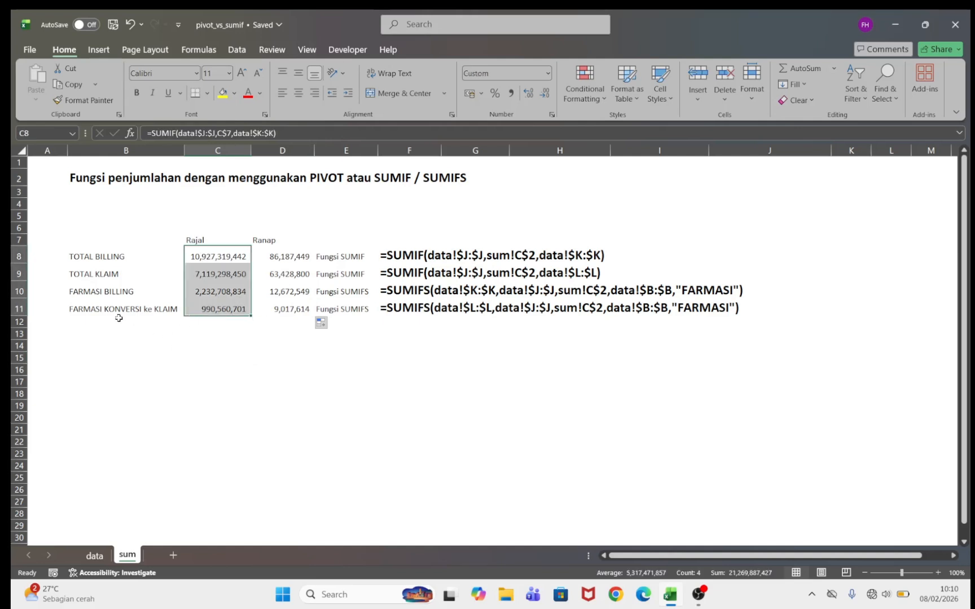
pyautogui.click(85, 341)
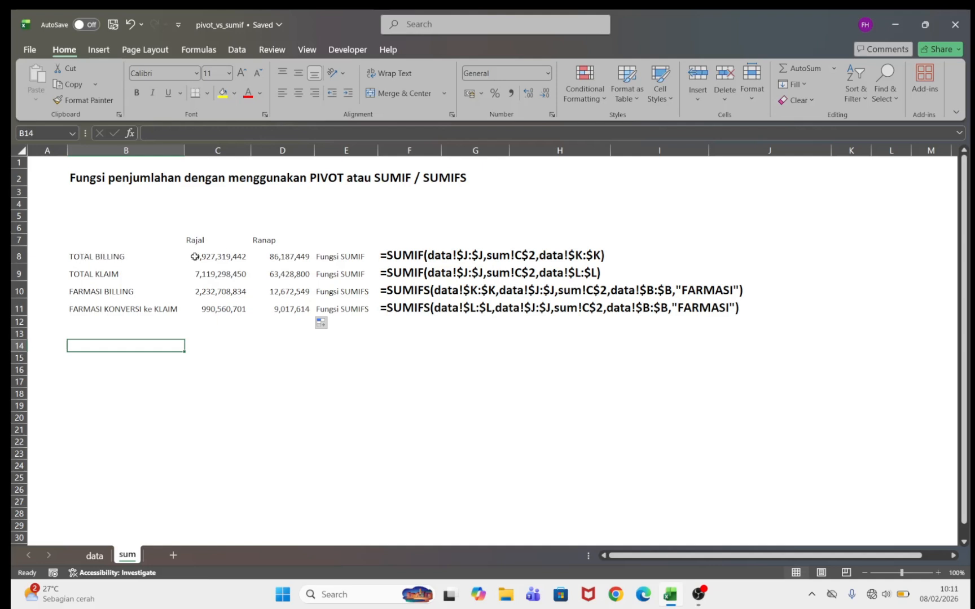
pyautogui.moveTo(195, 256); pyautogui.dragTo(268, 304)
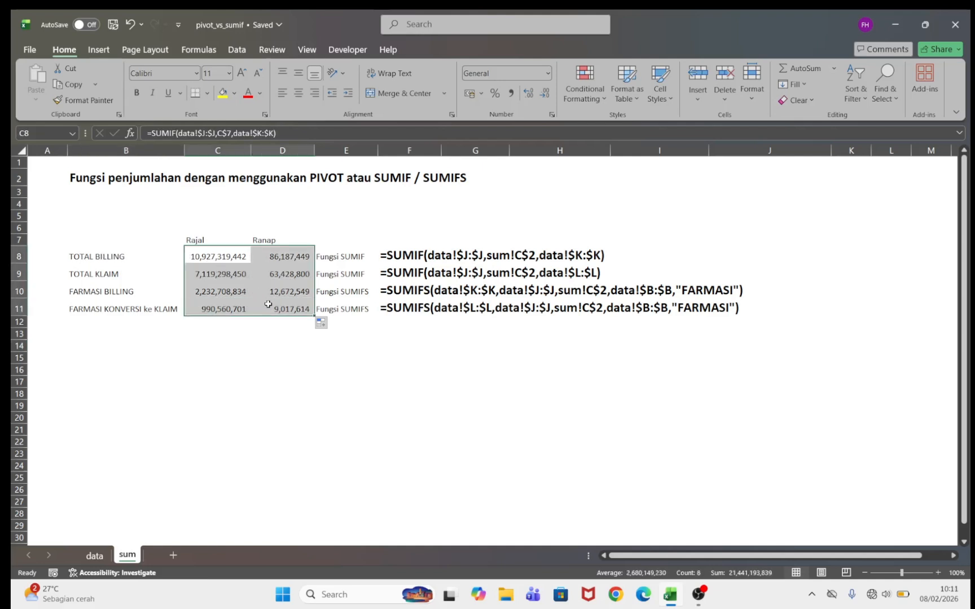
# - Insert a PivotTable from columns data!$A:$L at cell B14 of the sum sheet
pyautogui.click(82, 351)
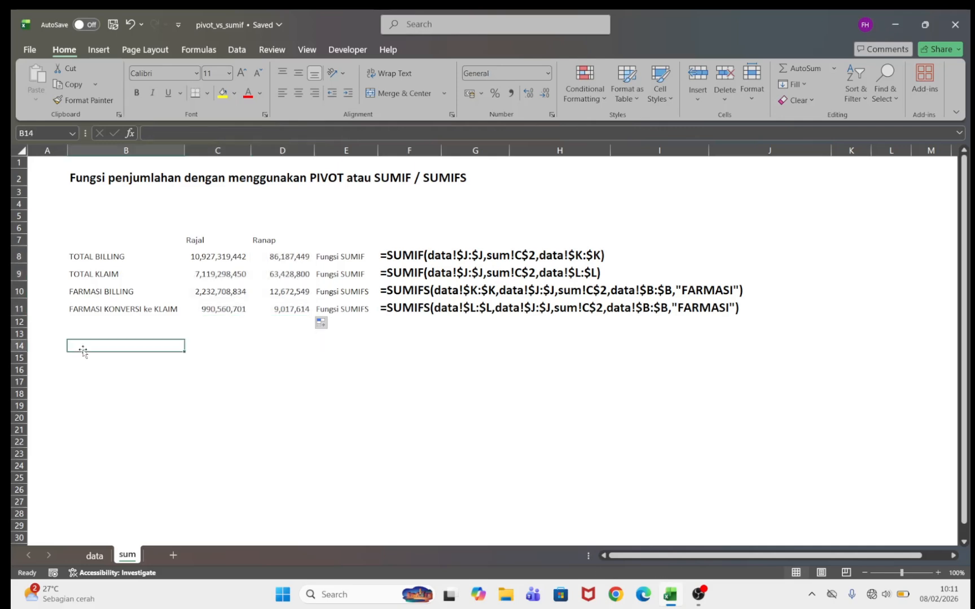
pyautogui.click(97, 52)
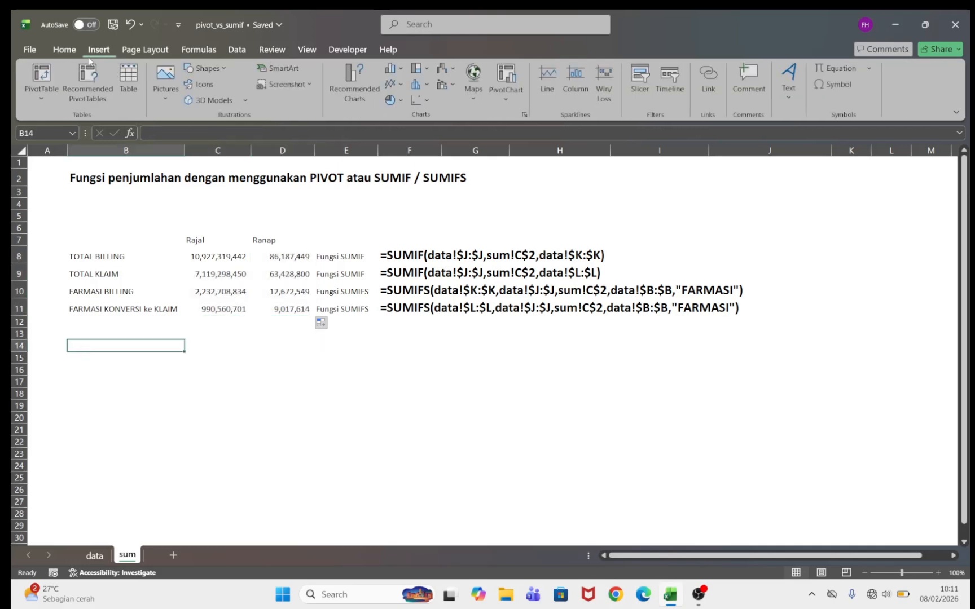
pyautogui.click(41, 77)
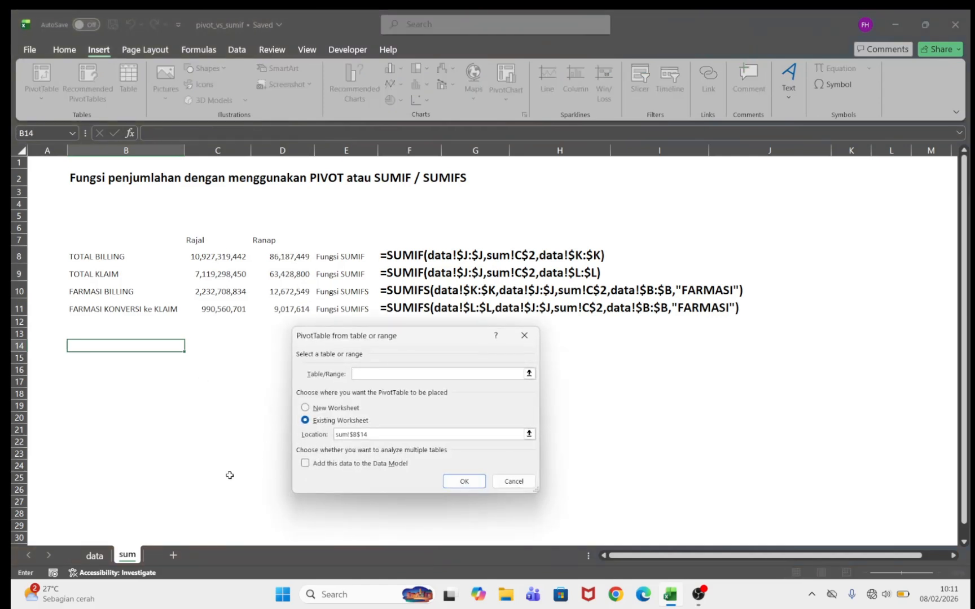
pyautogui.click(94, 557)
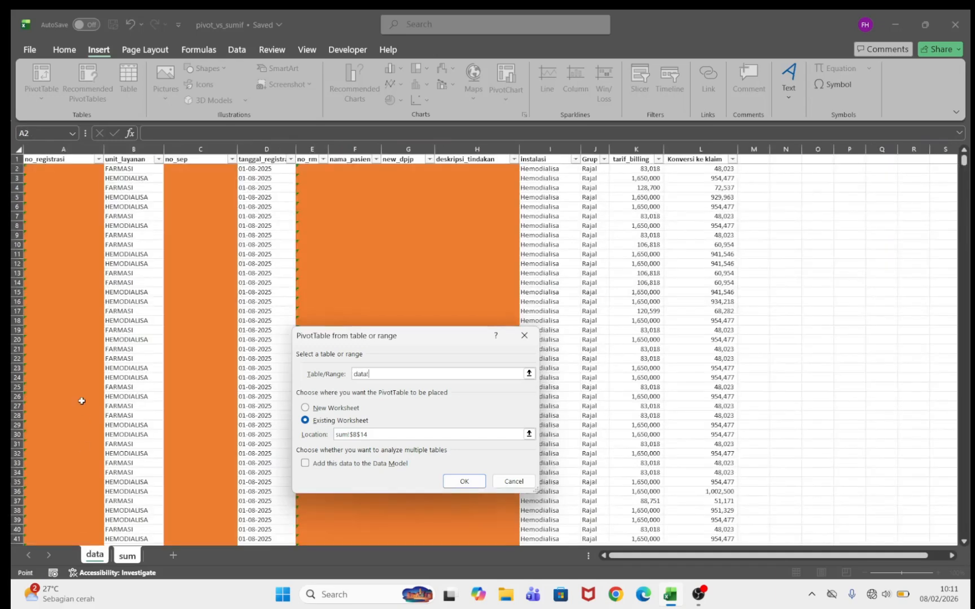
pyautogui.moveTo(43, 146); pyautogui.dragTo(701, 230)
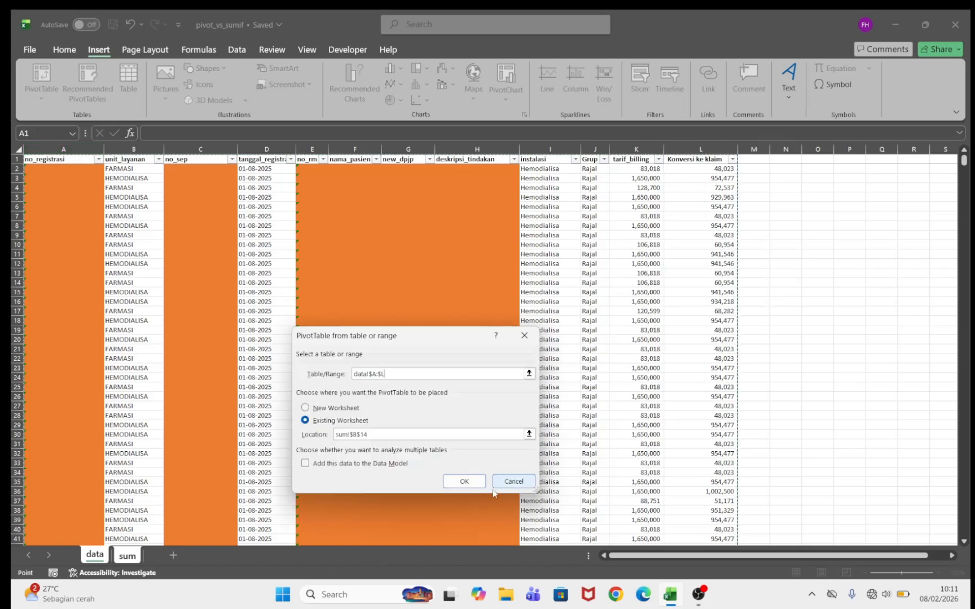
pyautogui.click(465, 481)
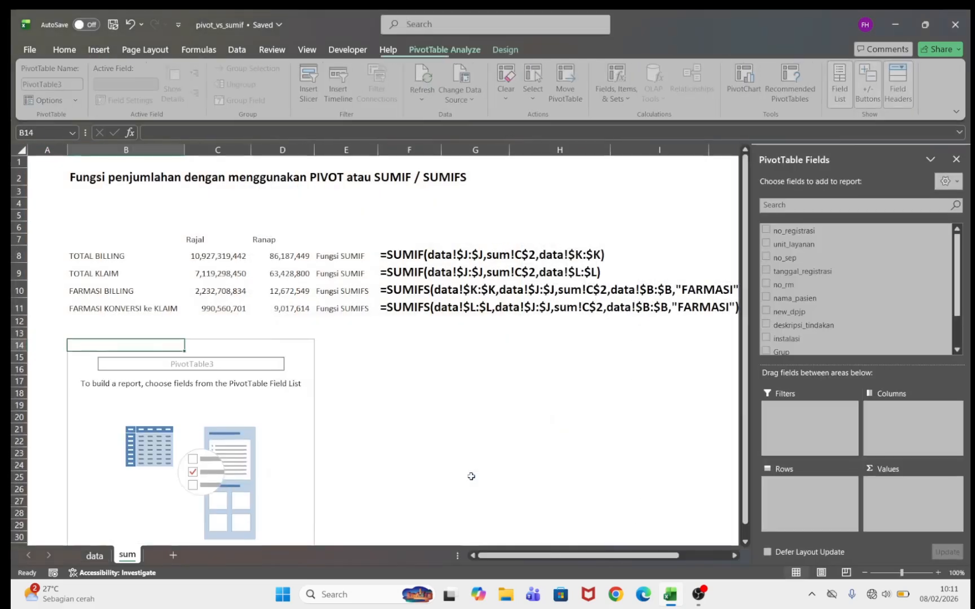
# - Enable the classic PivotTable layout in the new PivotTable's display options
pyautogui.rightClick(102, 343)
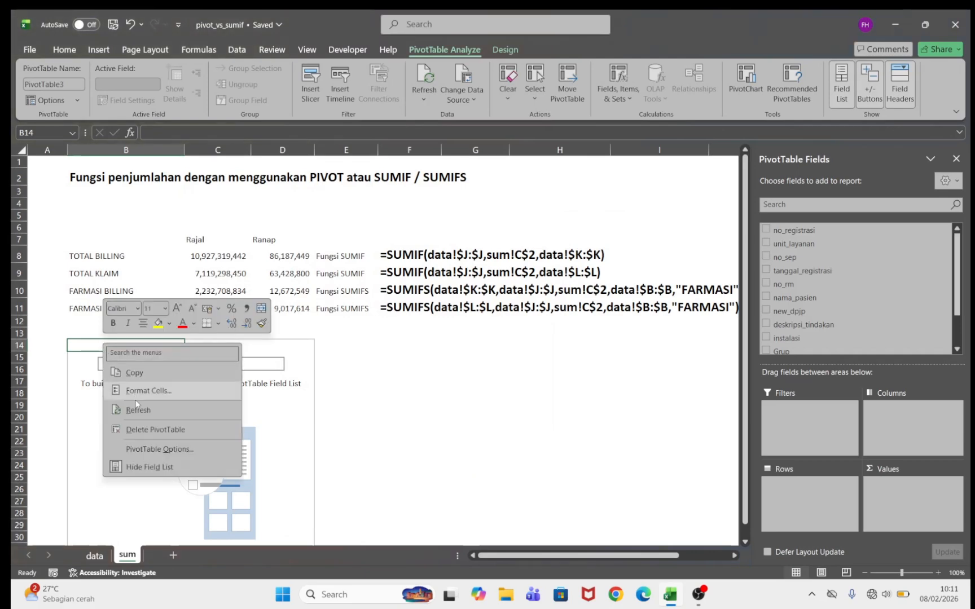
pyautogui.click(140, 447)
pyautogui.click(253, 316)
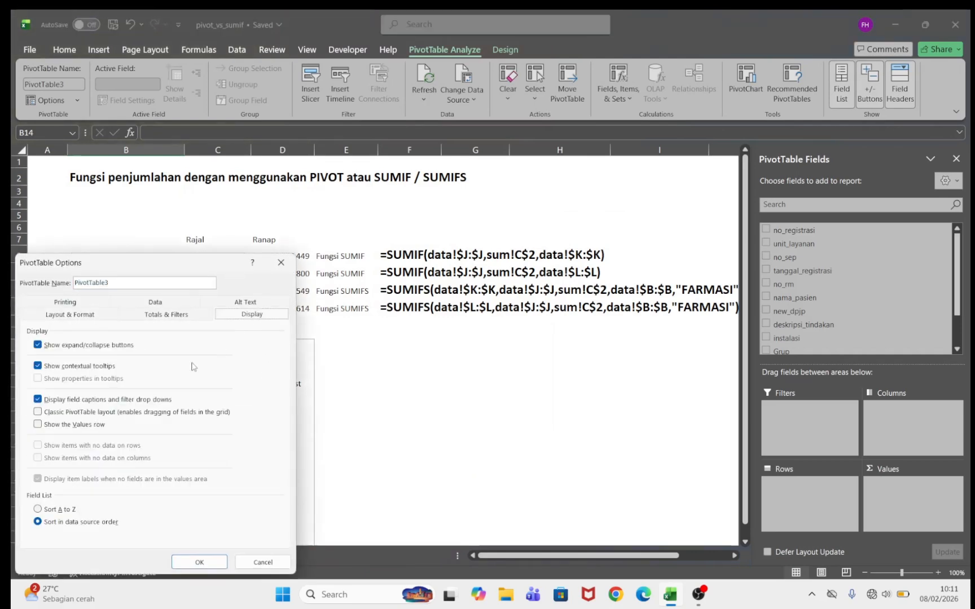
pyautogui.click(199, 563)
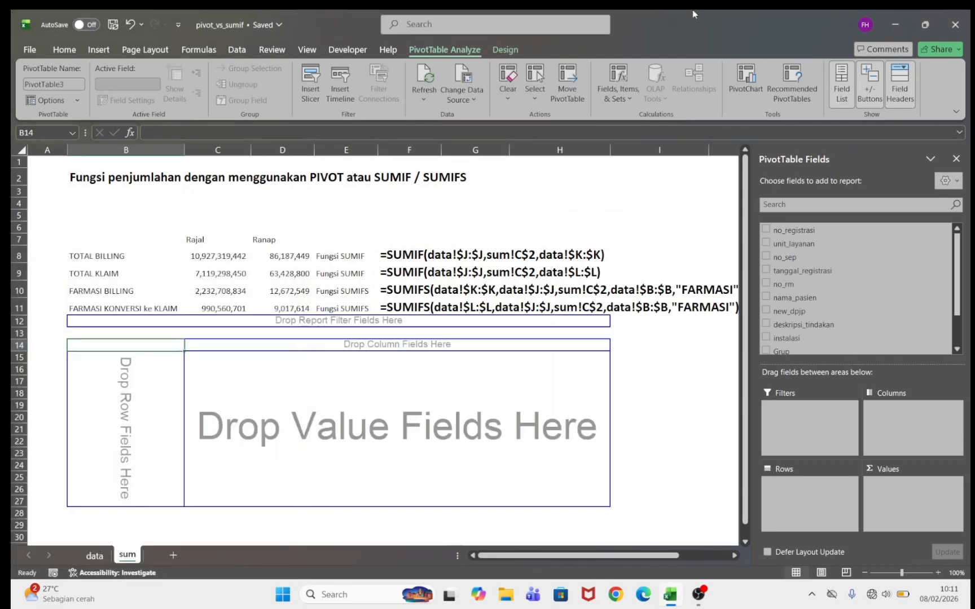
# - Insert a blank row at row 12 to separate the PivotTable from the formula table
pyautogui.rightClick(19, 322)
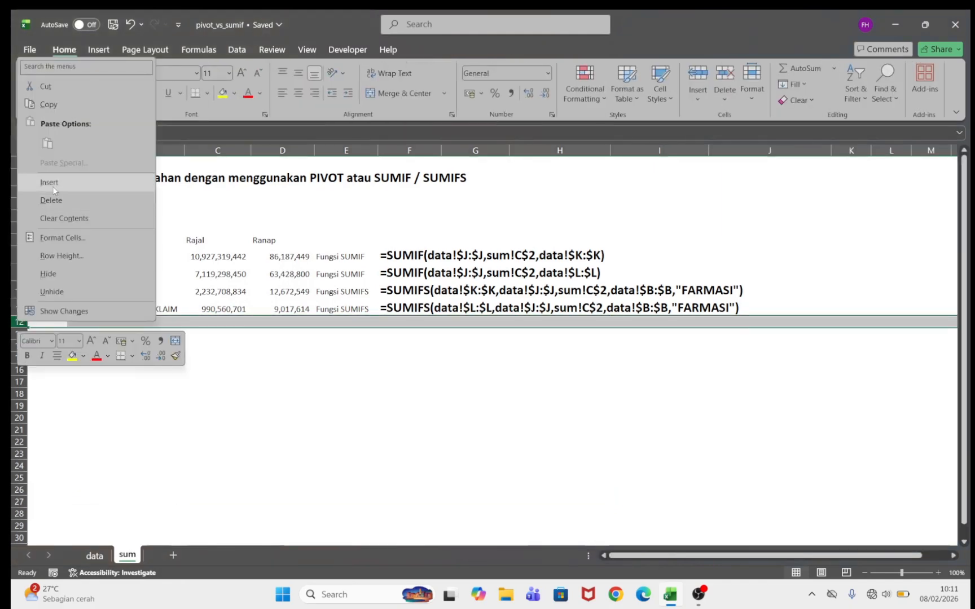
pyautogui.click(49, 183)
pyautogui.moveTo(81, 260); pyautogui.dragTo(185, 252)
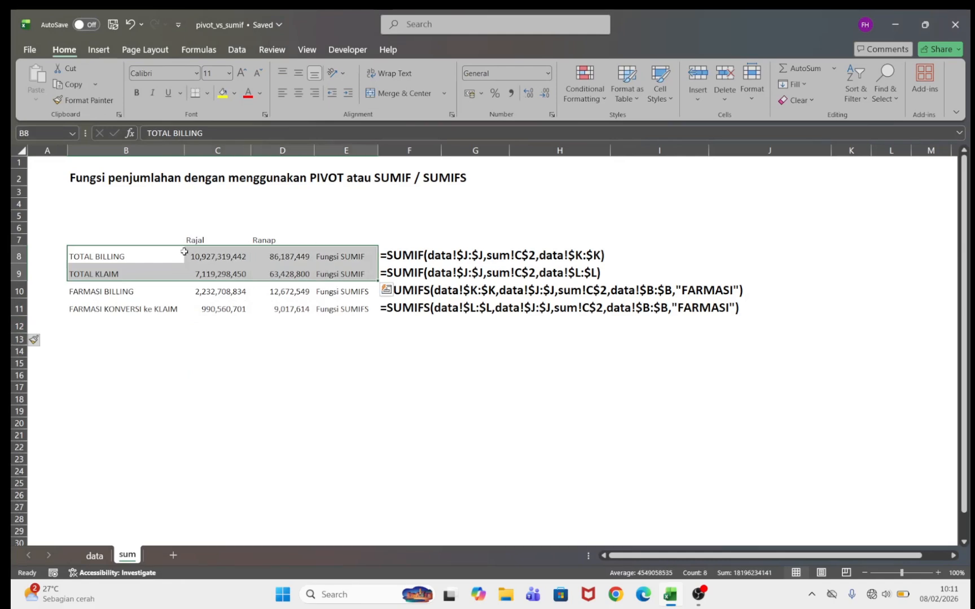
# - Place Grup in the PivotTable's columns and tarif_billing in its values as a sum
pyautogui.click(203, 427)
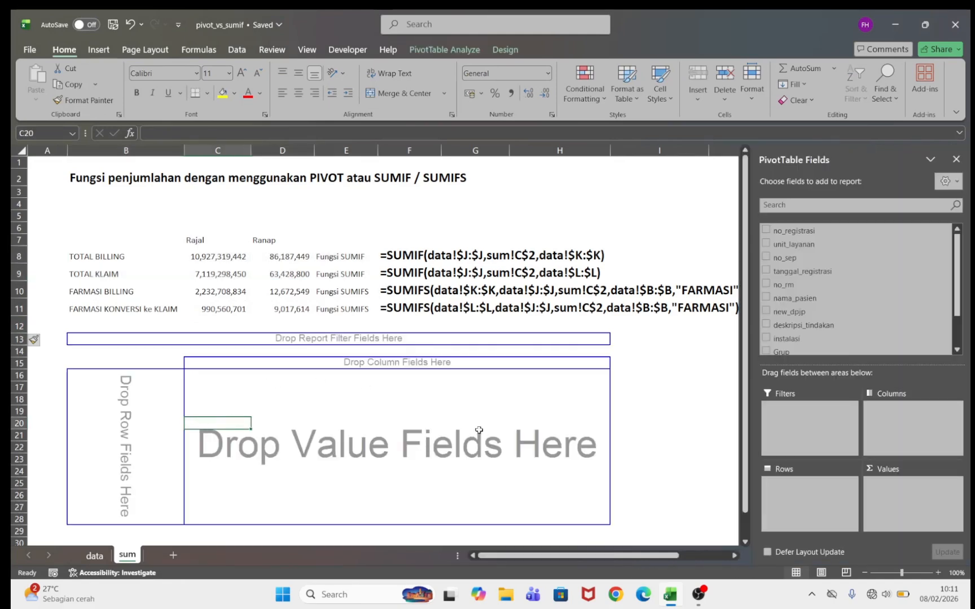
pyautogui.scroll(-3, 925, 344)
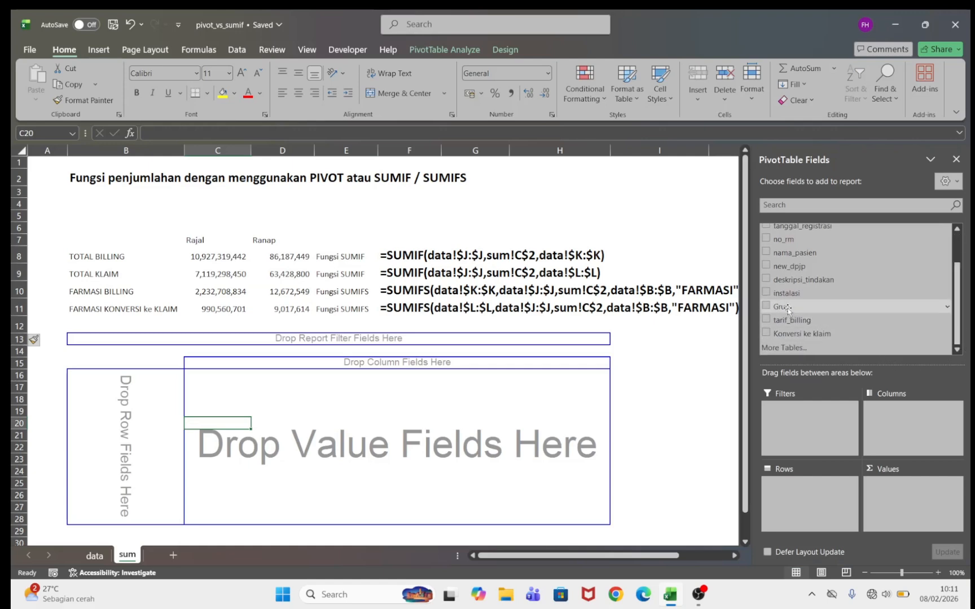
pyautogui.moveTo(787, 308); pyautogui.dragTo(906, 436)
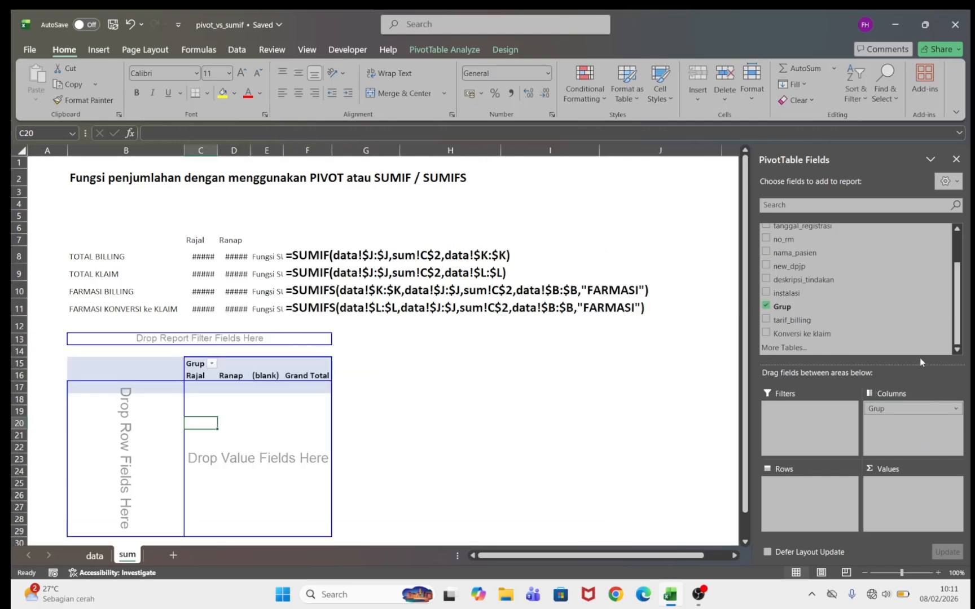
pyautogui.moveTo(787, 323); pyautogui.dragTo(899, 492)
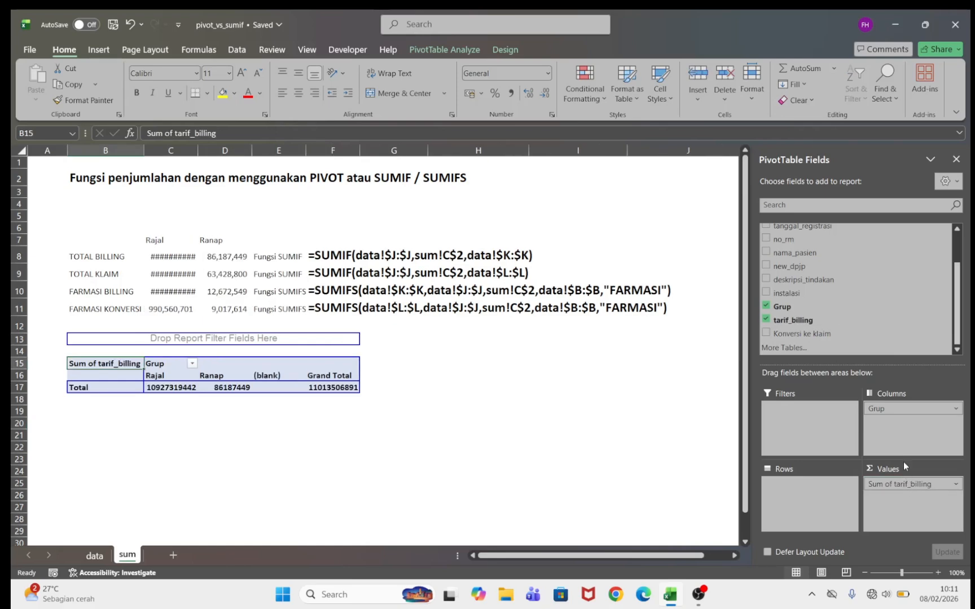
# - Format the PivotTable's Rajal, Ranap and Grand Total amounts with thousands separators and no decimals
pyautogui.moveTo(161, 388); pyautogui.dragTo(338, 388)
pyautogui.click(511, 93)
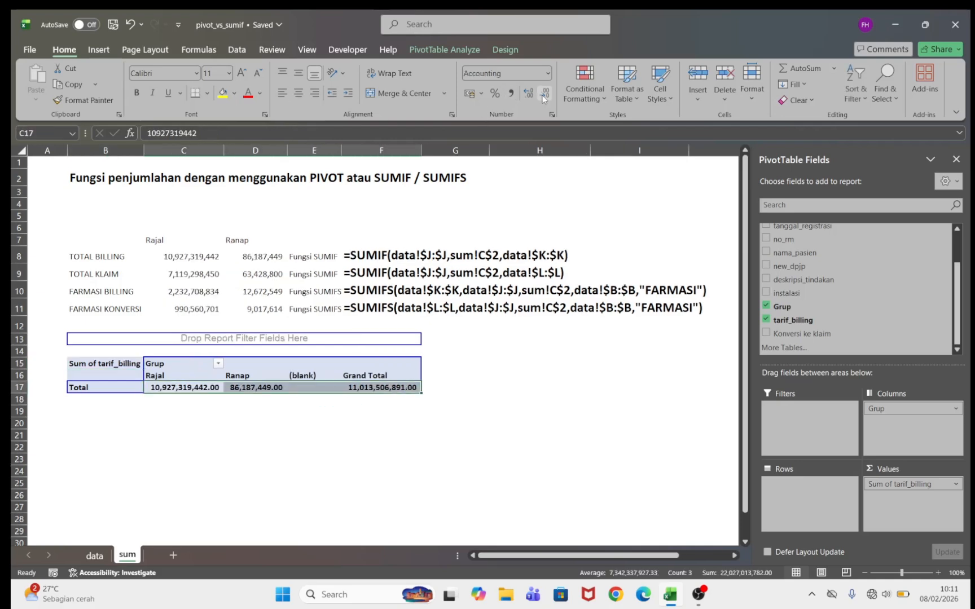
pyautogui.click(545, 93)
pyautogui.click(545, 93)
pyautogui.click(220, 480)
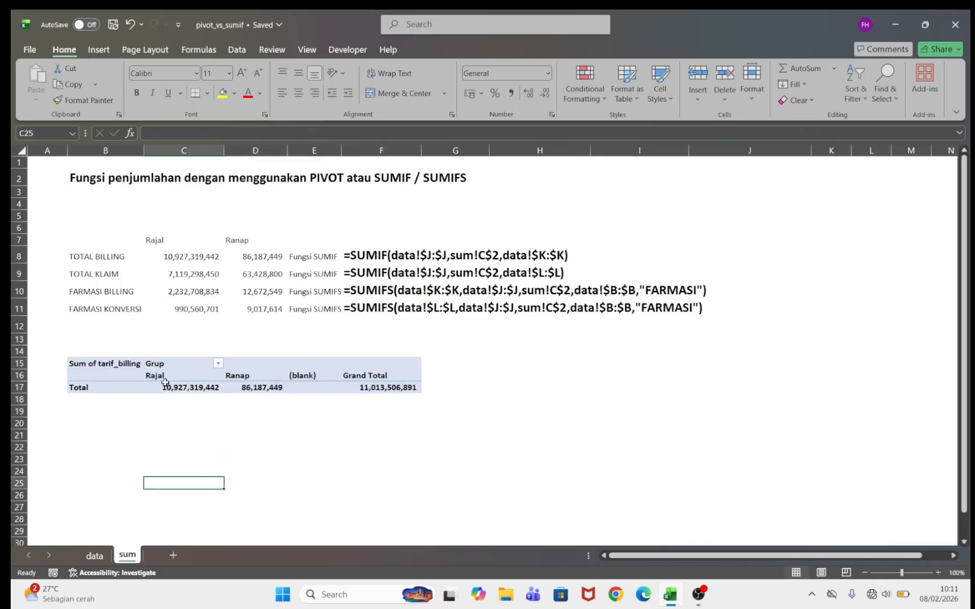
# - Compare the PivotTable's Rajal and Ranap billing totals with the TOTAL BILLING row of the formula table
pyautogui.moveTo(165, 387); pyautogui.dragTo(251, 387)
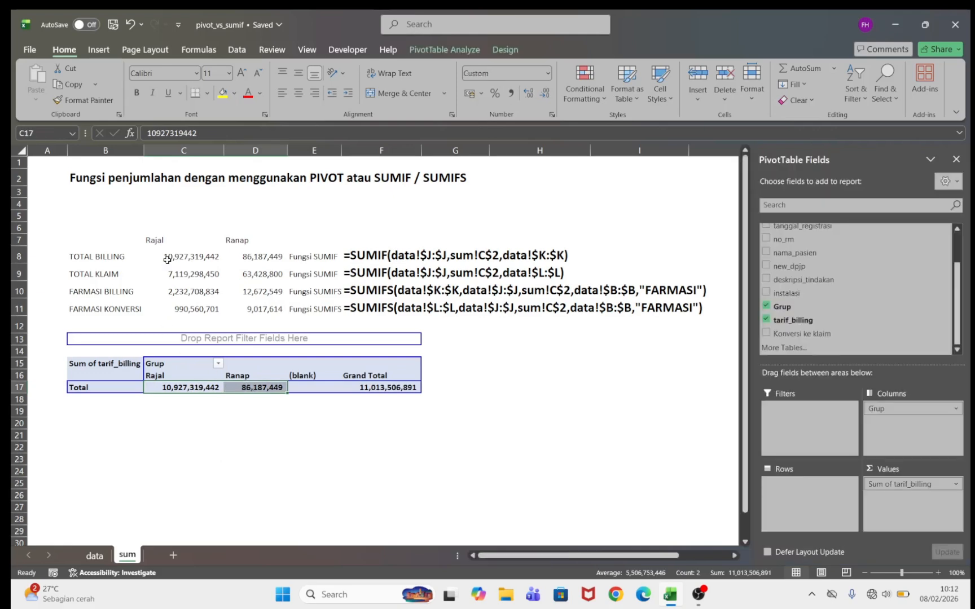
pyautogui.click(167, 259)
pyautogui.moveTo(205, 259); pyautogui.dragTo(260, 259)
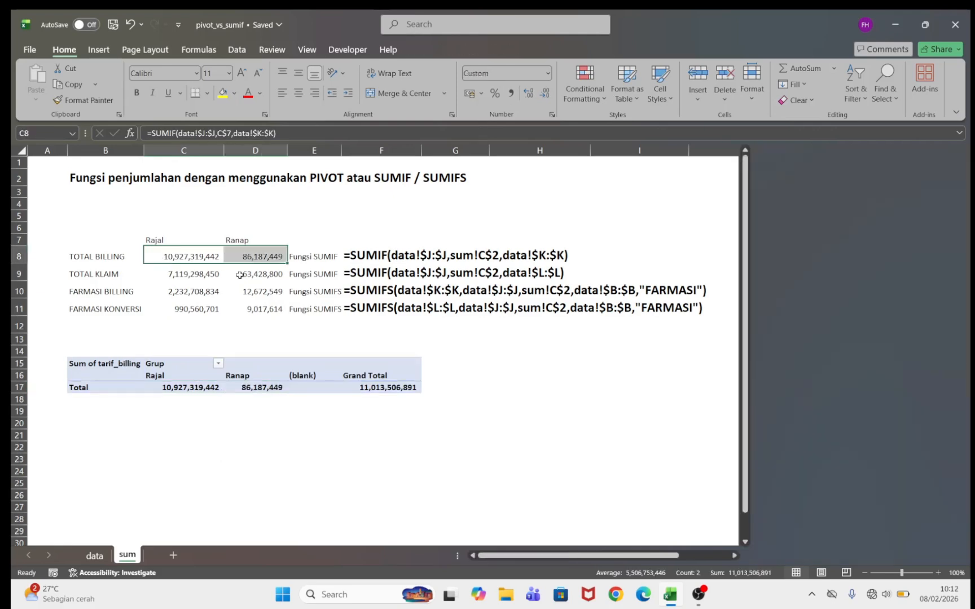
pyautogui.moveTo(161, 387); pyautogui.dragTo(244, 383)
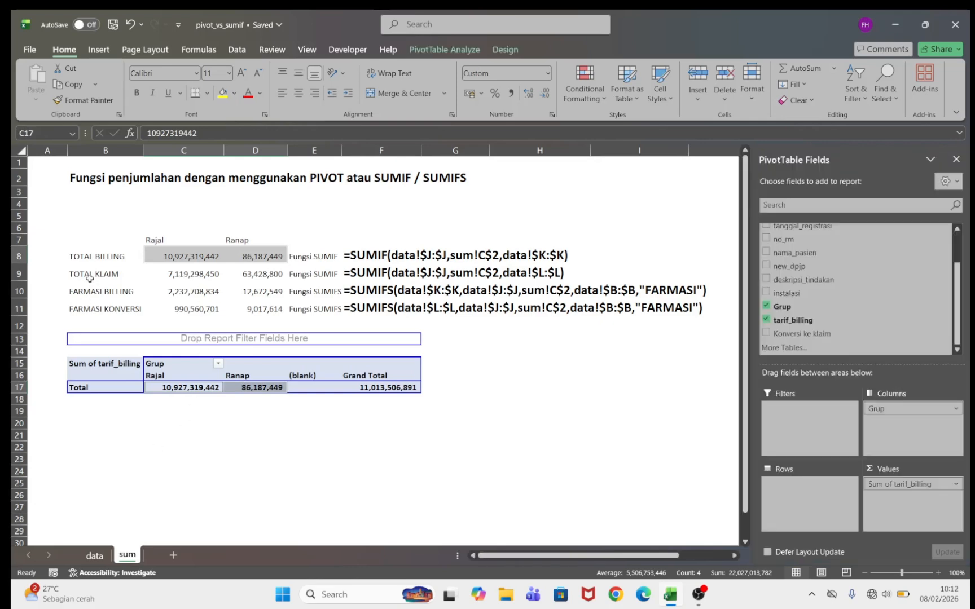
# - Add Konversi ke klaim as a second sum in the PivotTable and move the Values field from columns to rows
pyautogui.click(159, 389)
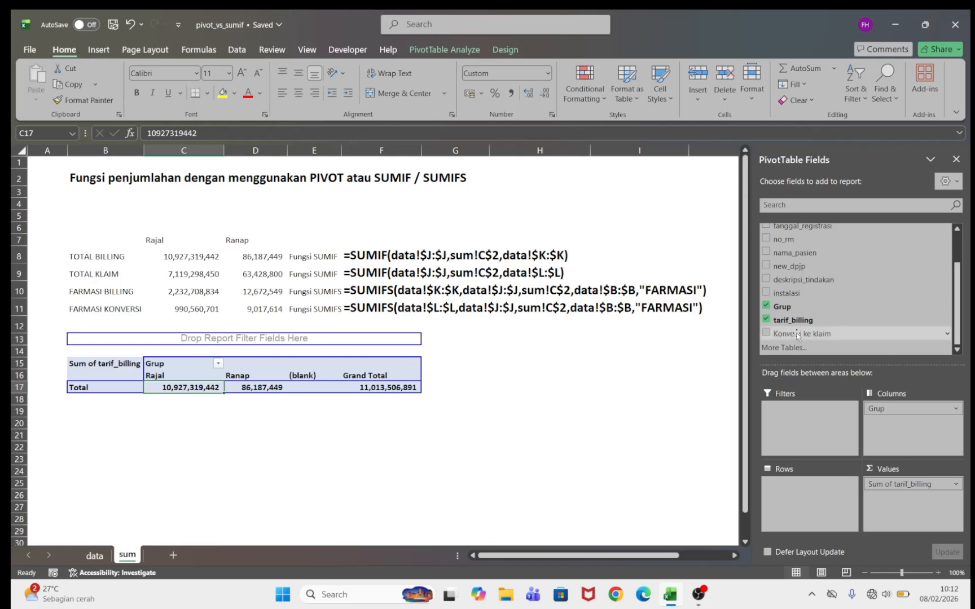
pyautogui.moveTo(797, 335); pyautogui.dragTo(920, 504)
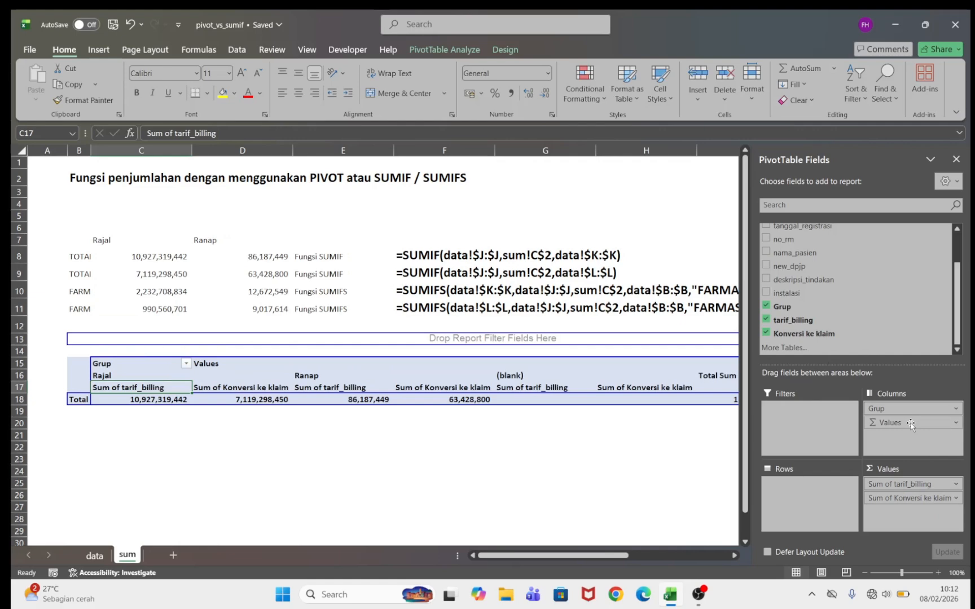
pyautogui.moveTo(911, 424); pyautogui.dragTo(801, 503)
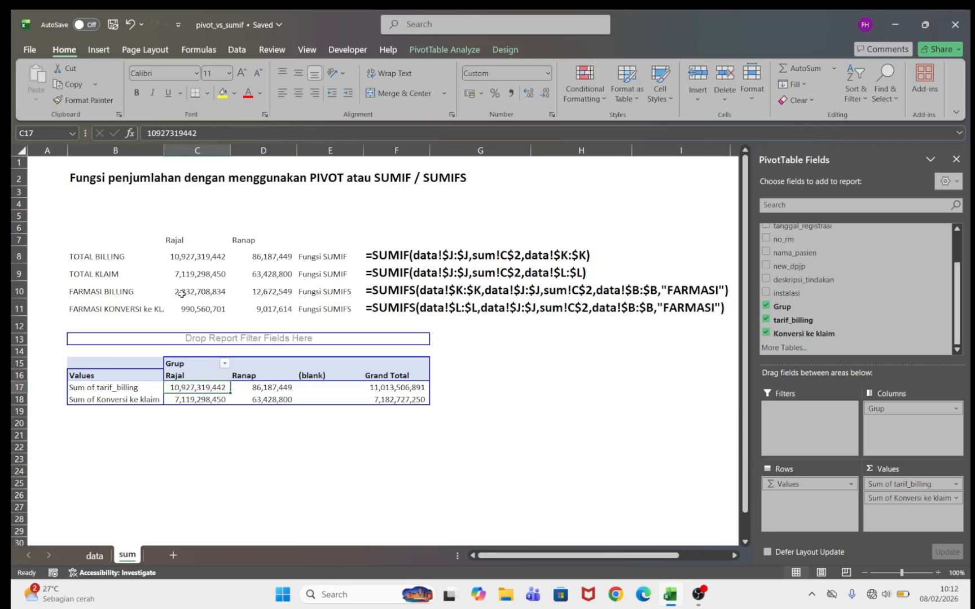
# - Compare the TOTAL BILLING and TOTAL KLAIM amounts with the PivotTable's tarif_billing and Konversi ke klaim sums for Rajal and Ranap
pyautogui.moveTo(179, 261); pyautogui.dragTo(271, 276)
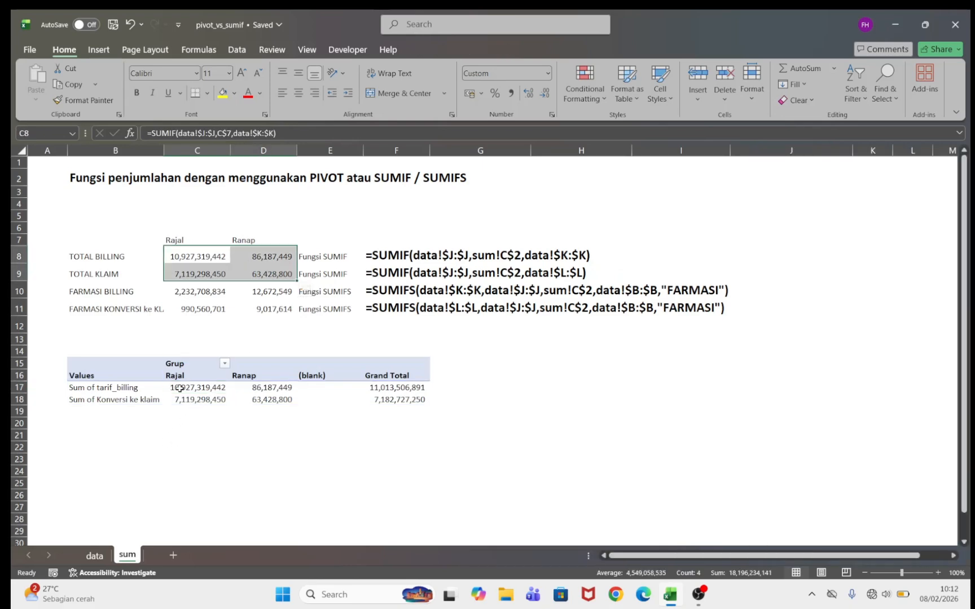
pyautogui.keyDown('ctrl'); pyautogui.click(180, 388); pyautogui.keyUp('ctrl')
pyautogui.moveTo(234, 394); pyautogui.dragTo(266, 399)
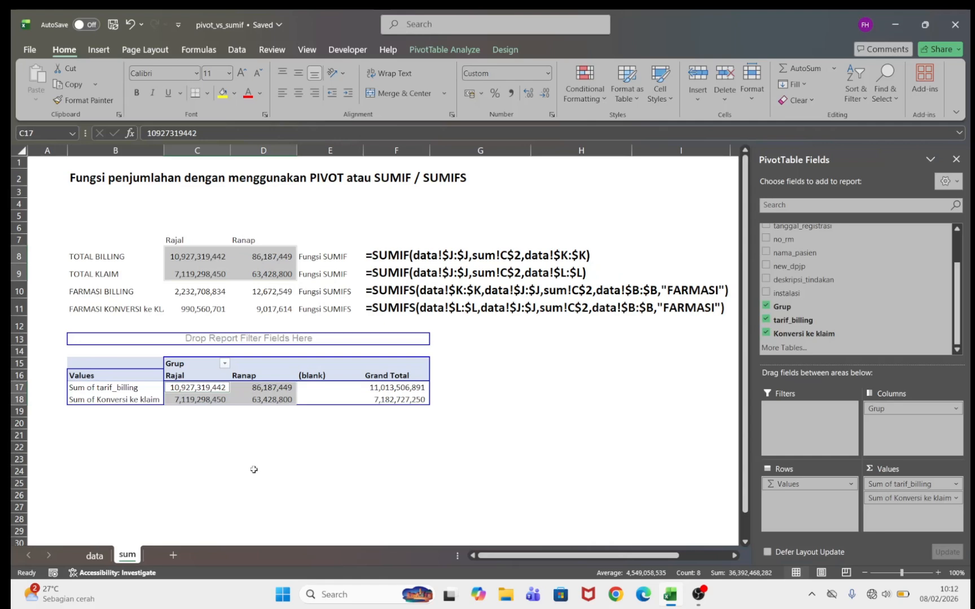
pyautogui.click(253, 470)
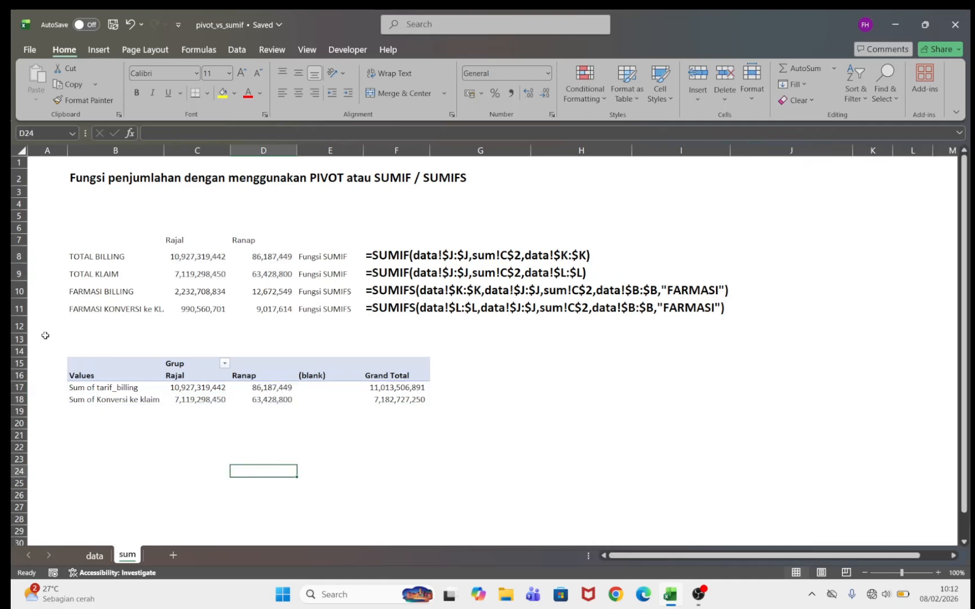
# - Widen column B so the FARMASI KONVERSI ke KLAIM label fits
pyautogui.moveTo(80, 294); pyautogui.dragTo(242, 311)
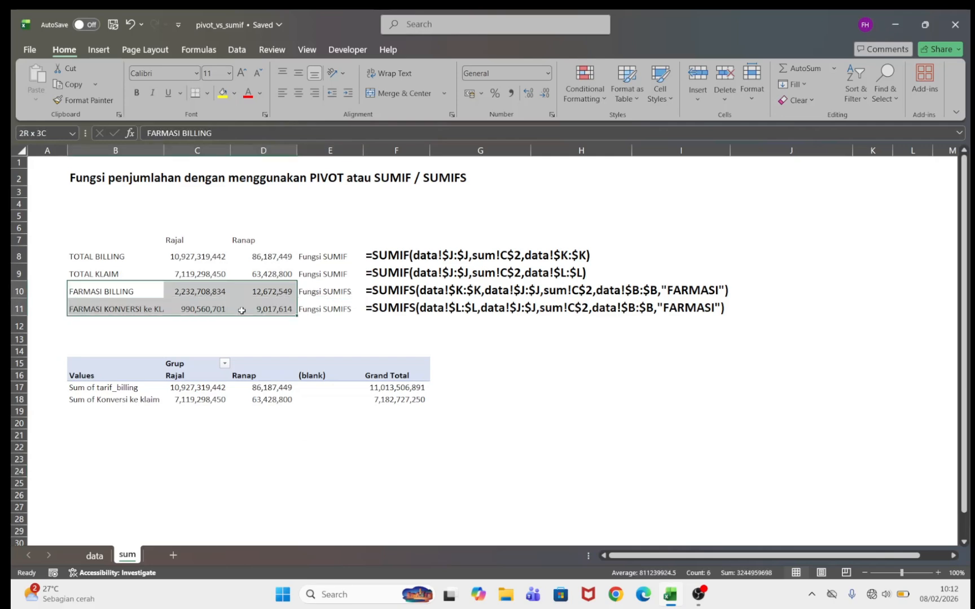
pyautogui.click(131, 305)
pyautogui.moveTo(165, 151); pyautogui.dragTo(206, 152)
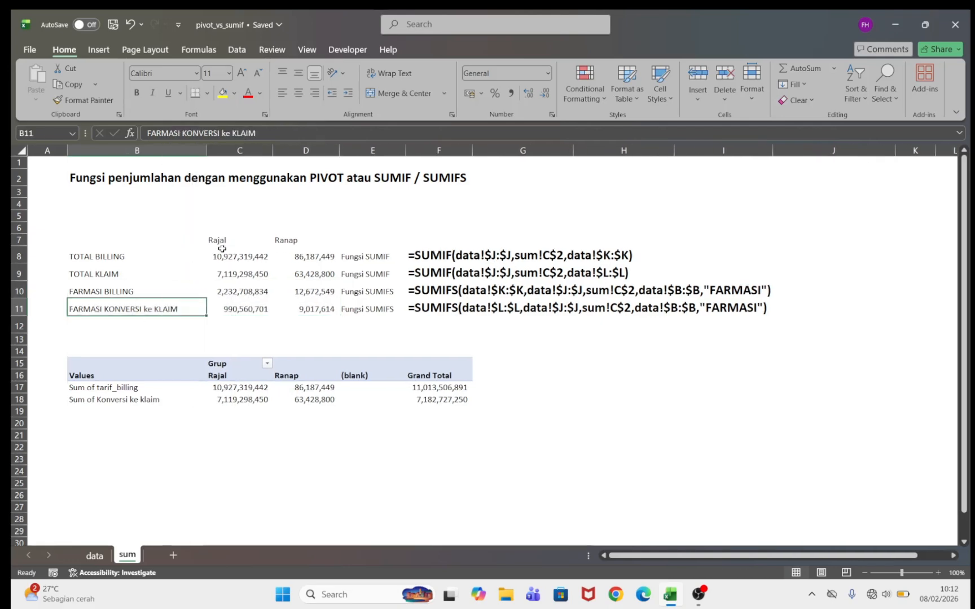
# - Copy the PivotTable range B14:F19 and paste it at B22 as a second PivotTable
pyautogui.moveTo(67, 347); pyautogui.dragTo(461, 414)
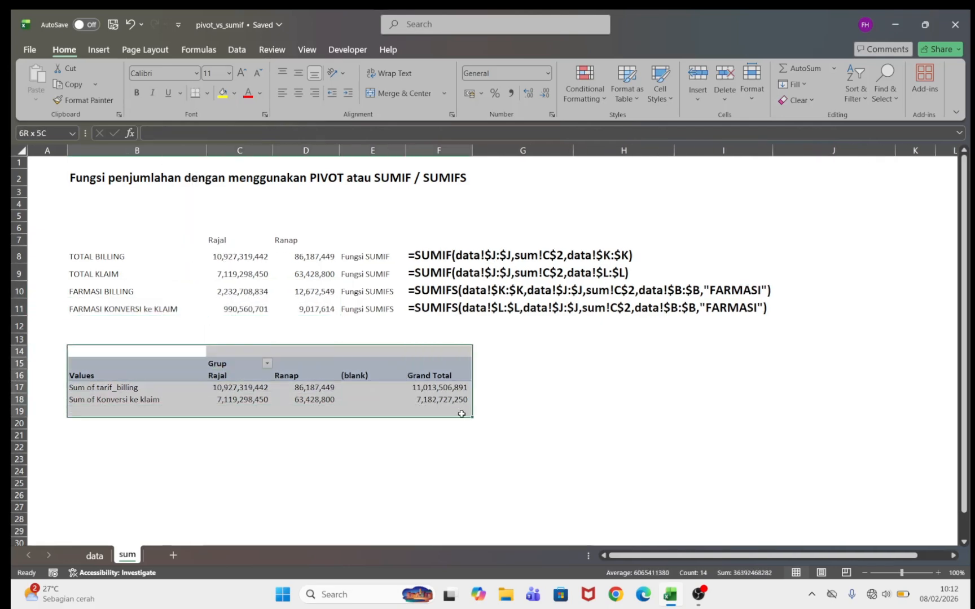
pyautogui.hotkey('ctrl', 'c')
pyautogui.click(92, 450)
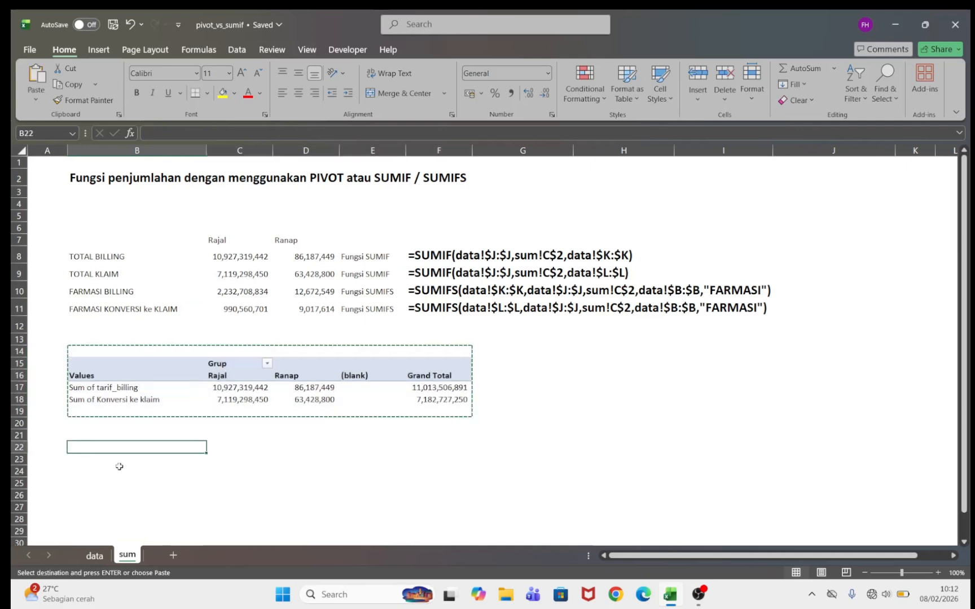
pyautogui.hotkey('ctrl', 'v')
# - Remove all fields from the pasted PivotTable and widen columns C and D so the amounts fit
pyautogui.click(257, 495)
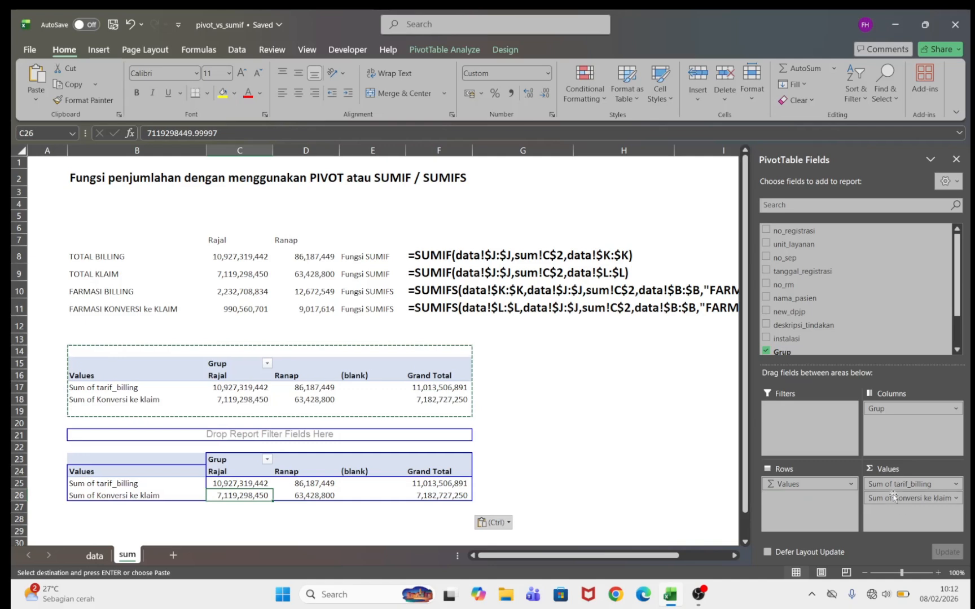
pyautogui.moveTo(896, 499); pyautogui.dragTo(734, 494)
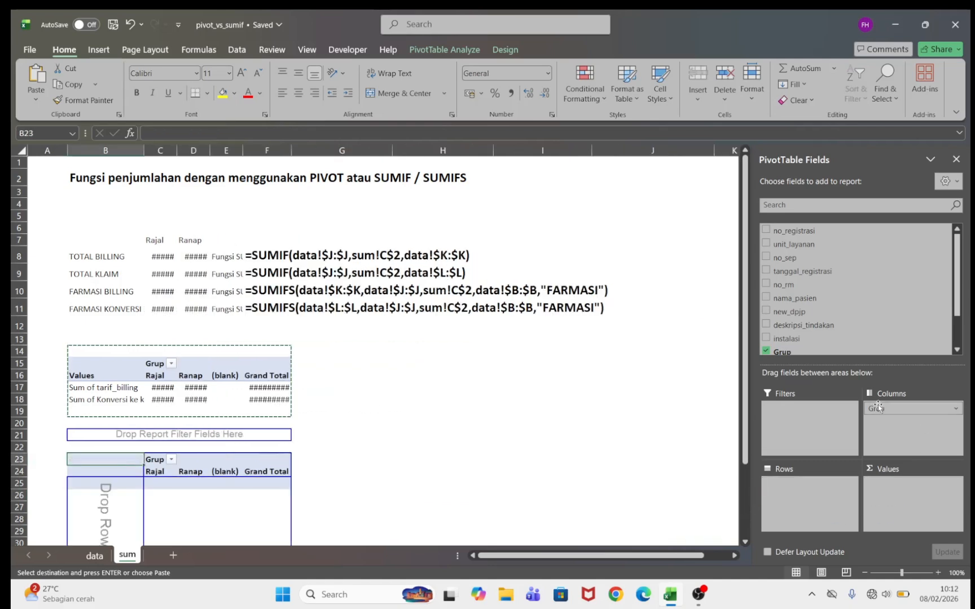
pyautogui.moveTo(894, 410); pyautogui.dragTo(565, 477)
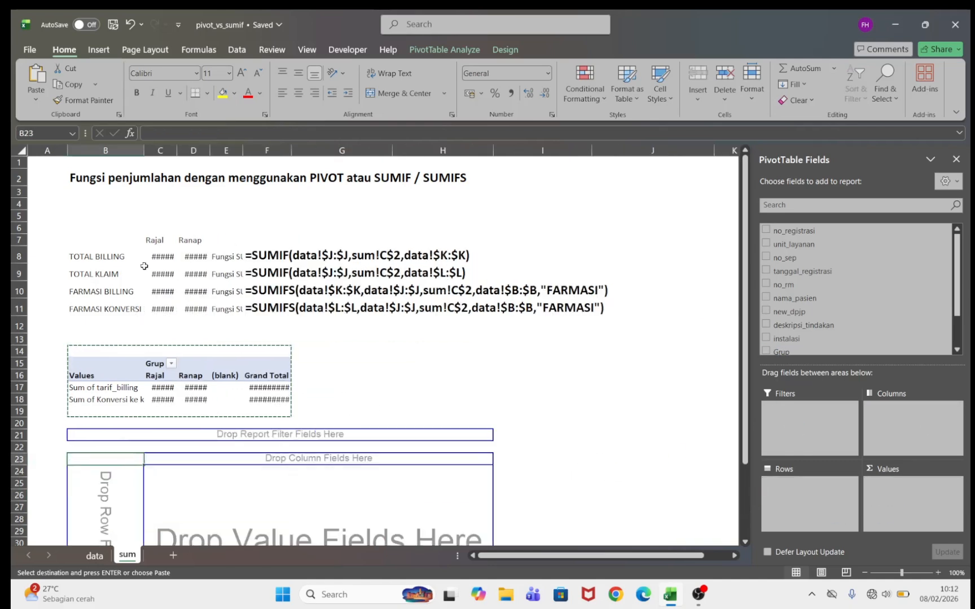
pyautogui.moveTo(161, 151); pyautogui.dragTo(265, 209)
pyautogui.click(226, 461)
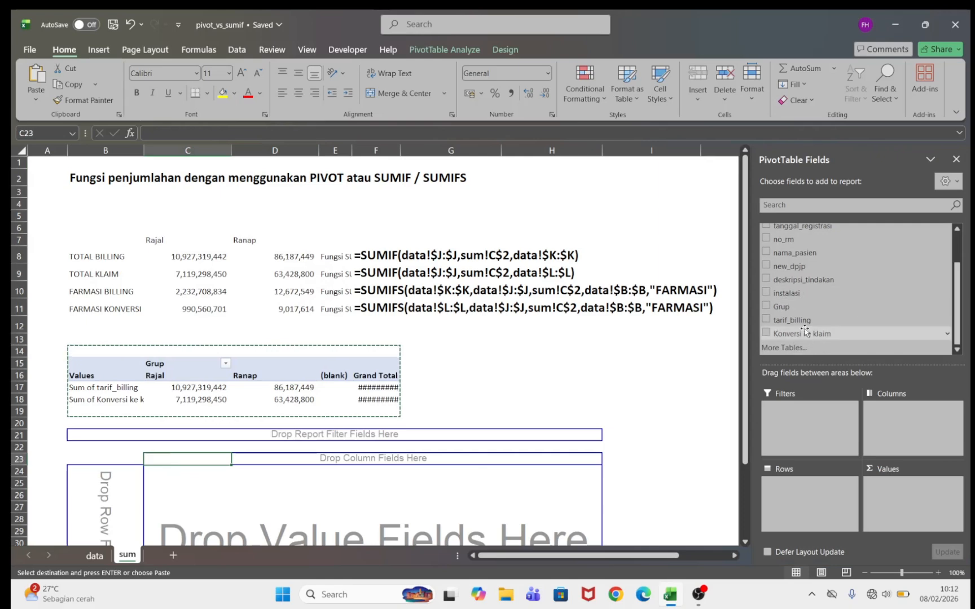
# - Place Grup in the second PivotTable's columns and sums of tarif_billing and Konversi ke klaim in its values, with Values in rows
pyautogui.moveTo(841, 321); pyautogui.dragTo(925, 418)
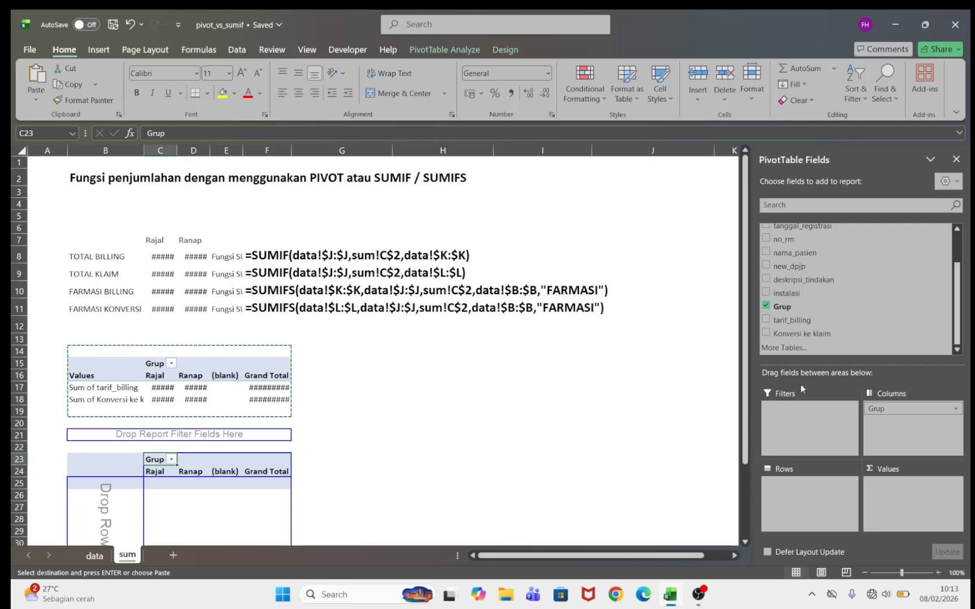
pyautogui.moveTo(792, 320); pyautogui.dragTo(891, 491)
pyautogui.moveTo(798, 333); pyautogui.dragTo(880, 502)
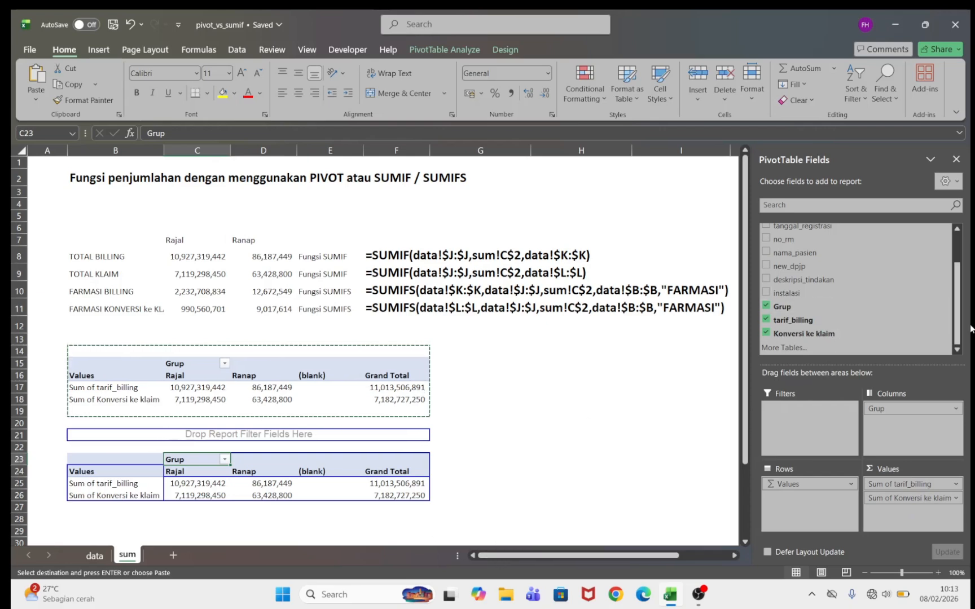
# - Add unit_layanan to the second PivotTable's rows below Values
pyautogui.scroll(3, 809, 249)
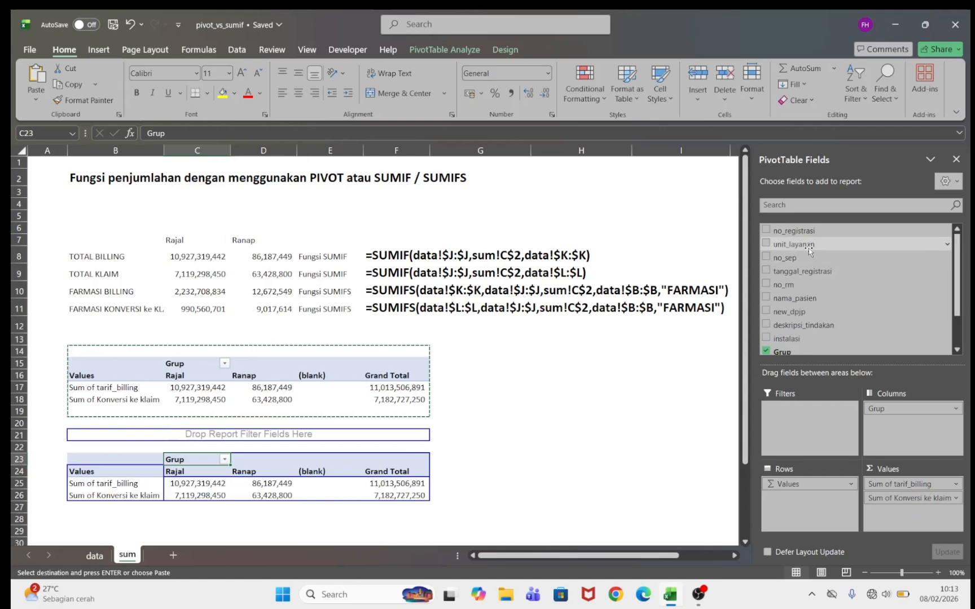
pyautogui.moveTo(809, 249); pyautogui.dragTo(813, 499)
pyautogui.scroll(-3, 296, 429)
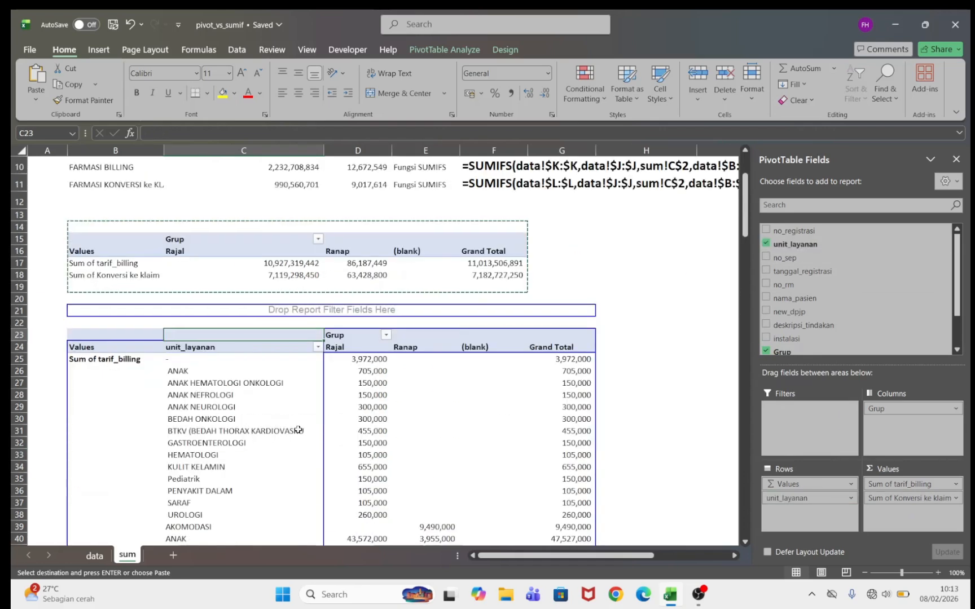
# - Filter unit_layanan in the second PivotTable to FARMASI only by searching for "farm"
pyautogui.click(318, 347)
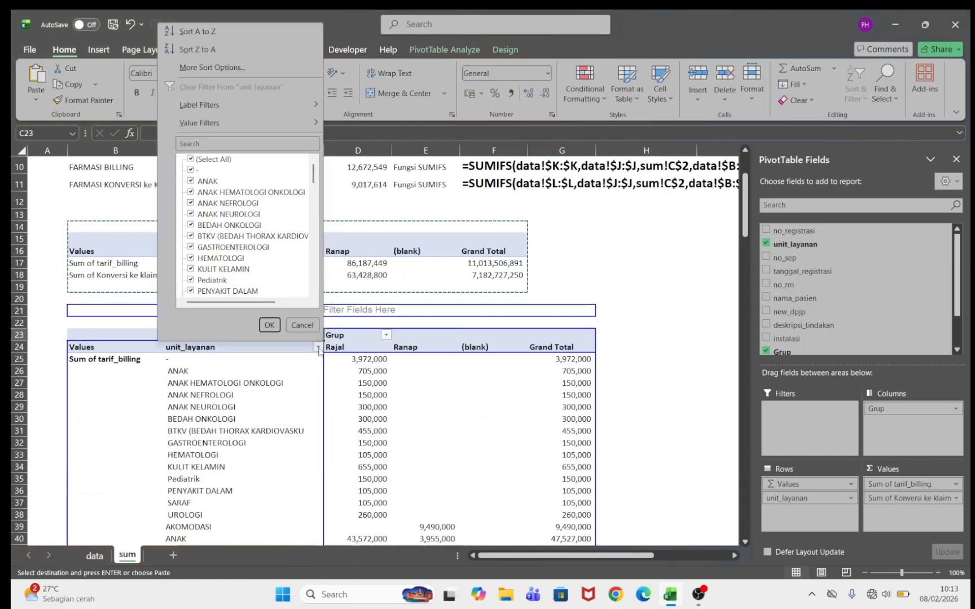
pyautogui.click(199, 144)
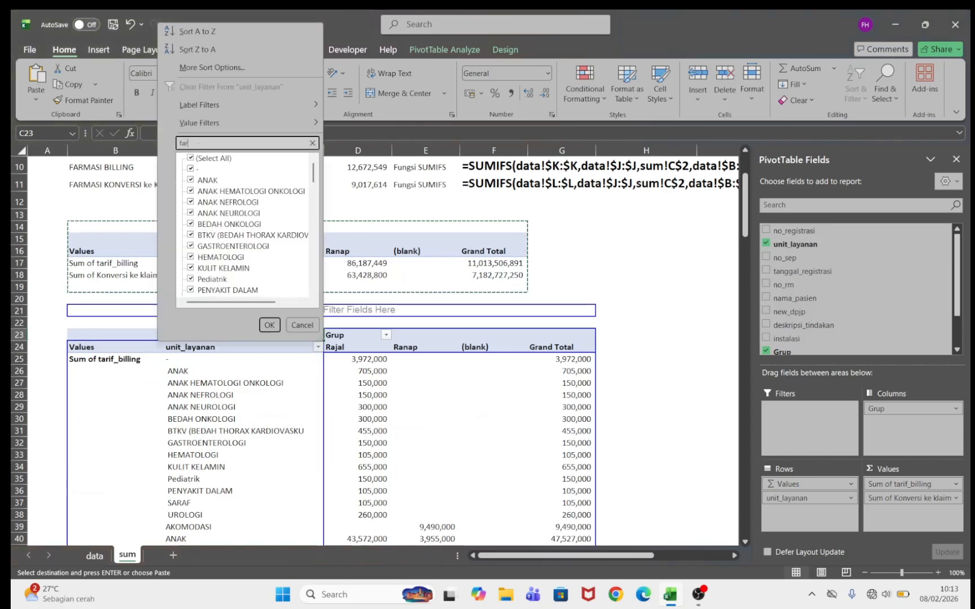
pyautogui.write('far')
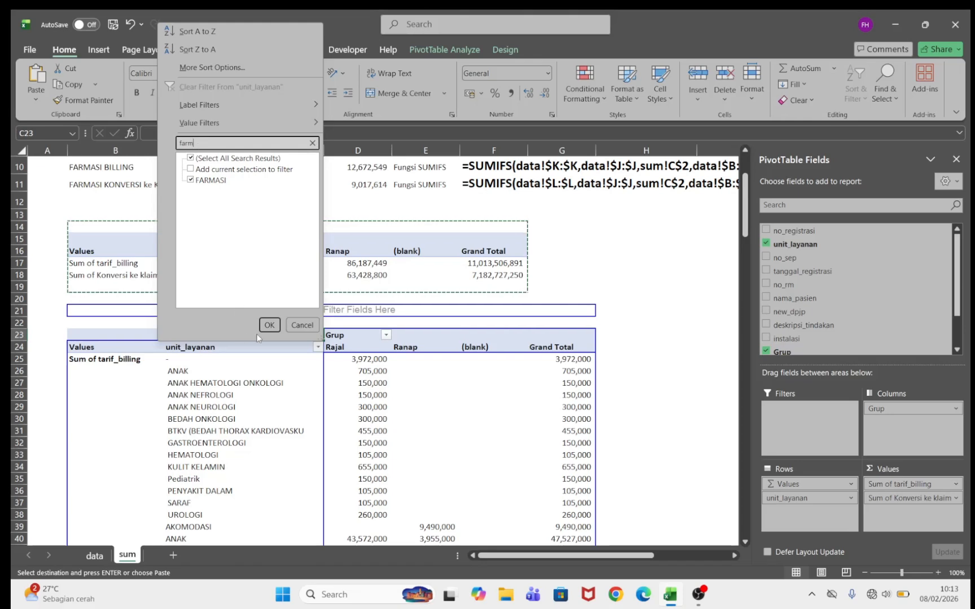
pyautogui.click(267, 325)
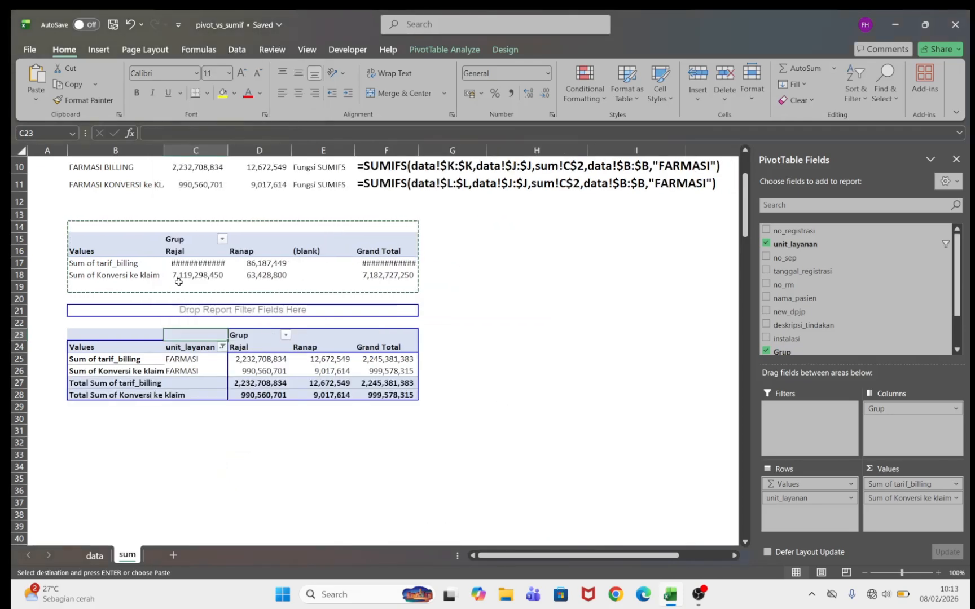
# - Widen column C so the Rajal amounts fit, and select the FARMASI BILLING amounts in C10:D10
pyautogui.scroll(2, 483, 319)
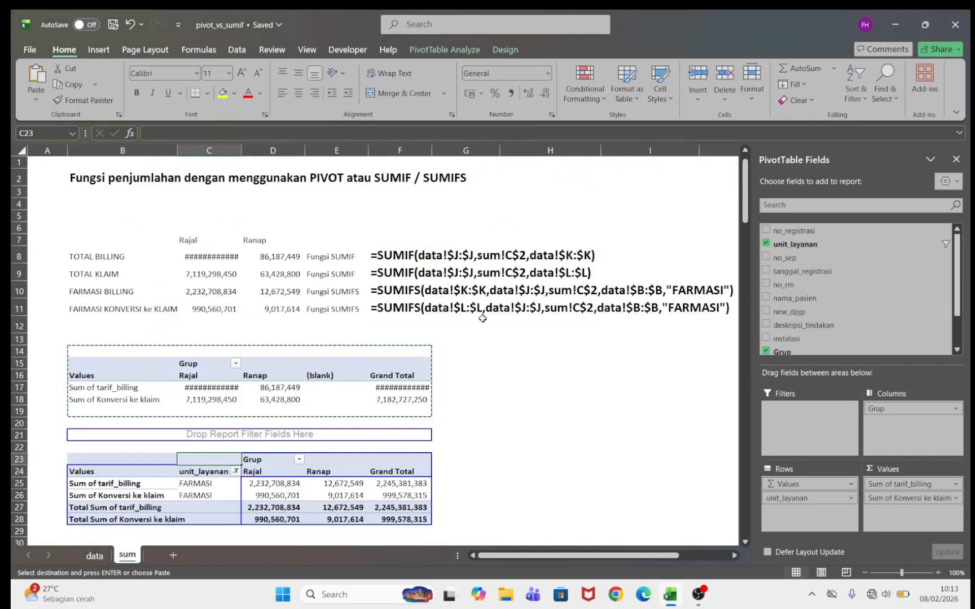
pyautogui.scroll(-1, 482, 318)
pyautogui.moveTo(241, 150); pyautogui.dragTo(267, 252)
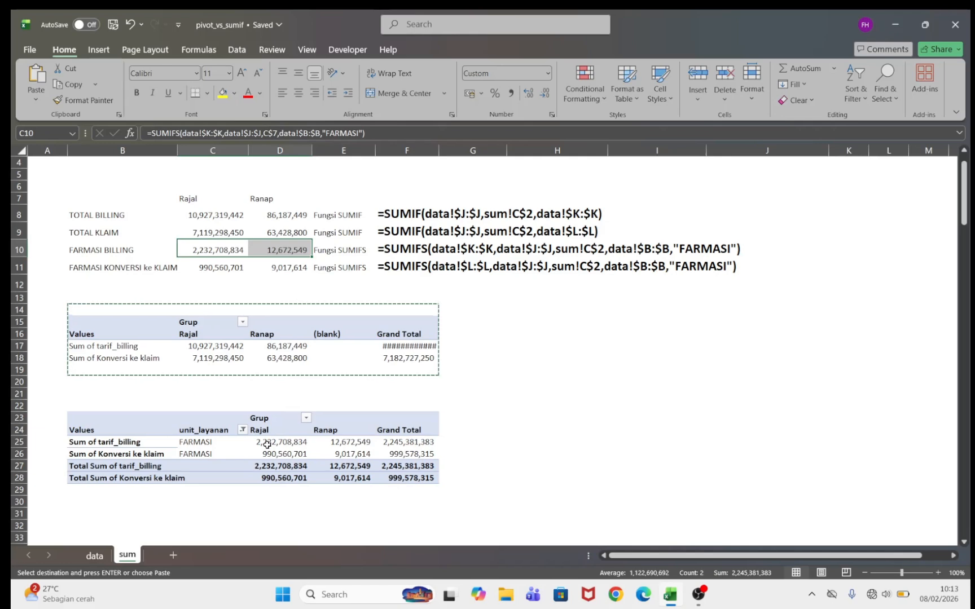
# - Compare the FARMASI billing and claim conversion amounts in the formula table with the filtered PivotTable's sums
pyautogui.moveTo(272, 440); pyautogui.dragTo(345, 442)
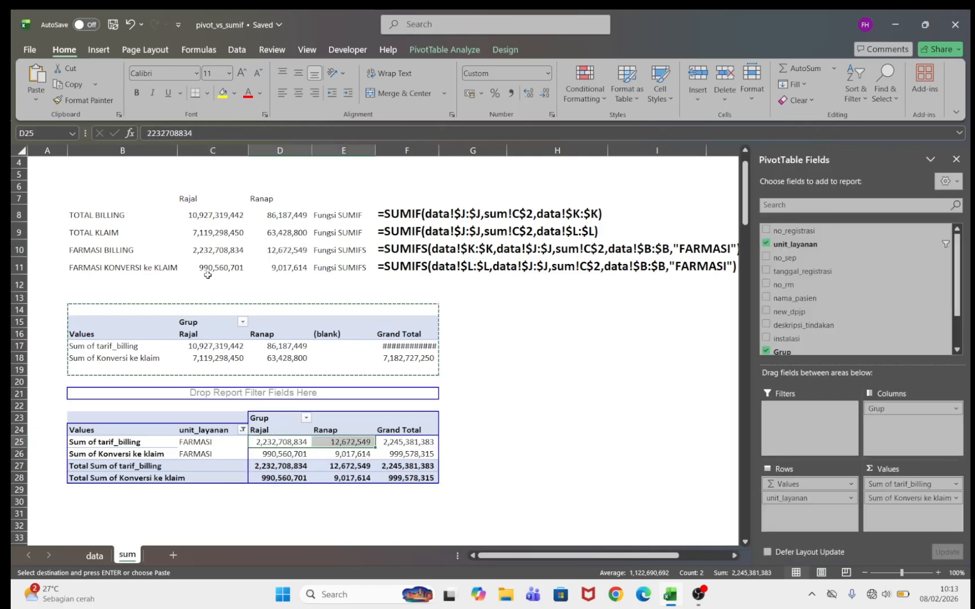
pyautogui.moveTo(207, 275); pyautogui.dragTo(258, 267)
pyautogui.moveTo(260, 454); pyautogui.dragTo(315, 454)
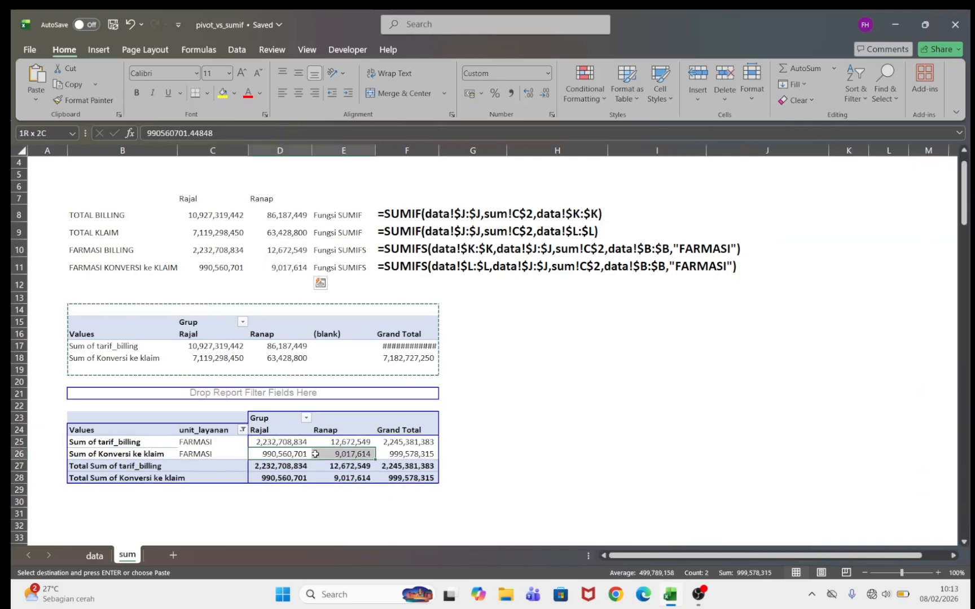
# - Widen columns F and E slightly so the Grand Total amounts and the function labels have enough room
pyautogui.click(491, 379)
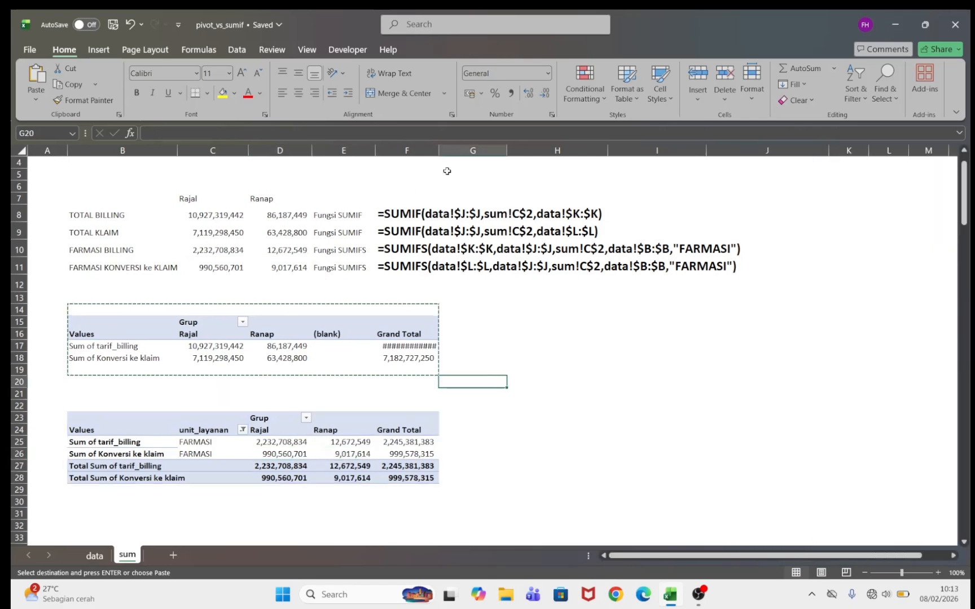
pyautogui.moveTo(440, 152); pyautogui.dragTo(449, 151)
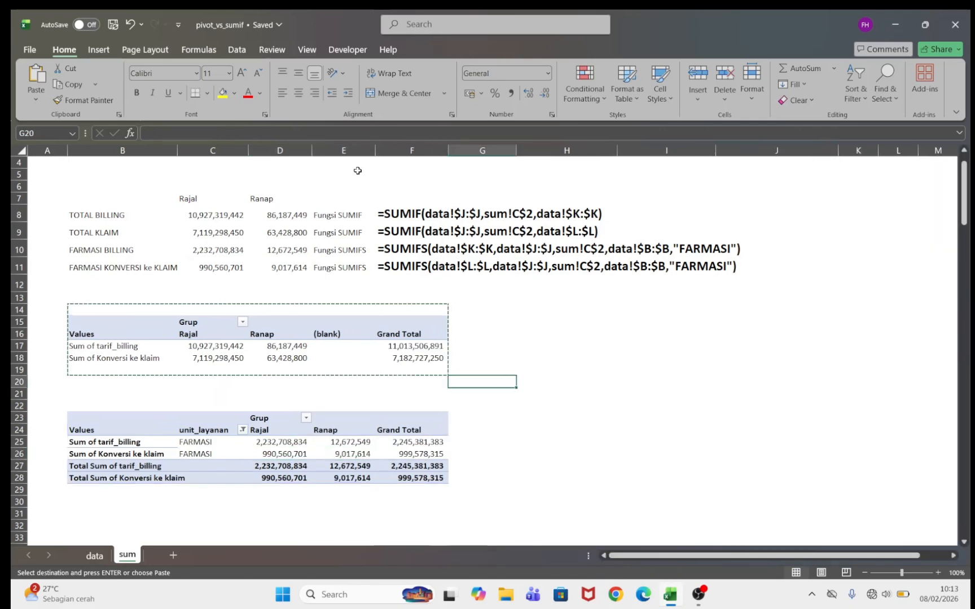
pyautogui.moveTo(365, 149); pyautogui.dragTo(375, 150)
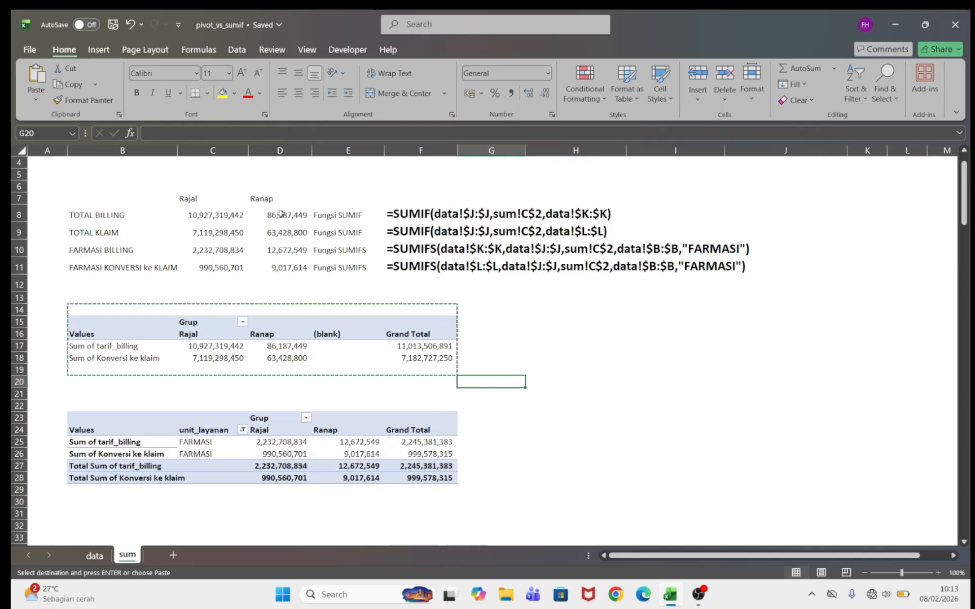
# - Review the four SUMIF and SUMIFS rows in B8:E11 against the two PivotTables below
pyautogui.scroll(1, 280, 213)
pyautogui.moveTo(65, 257); pyautogui.dragTo(332, 305)
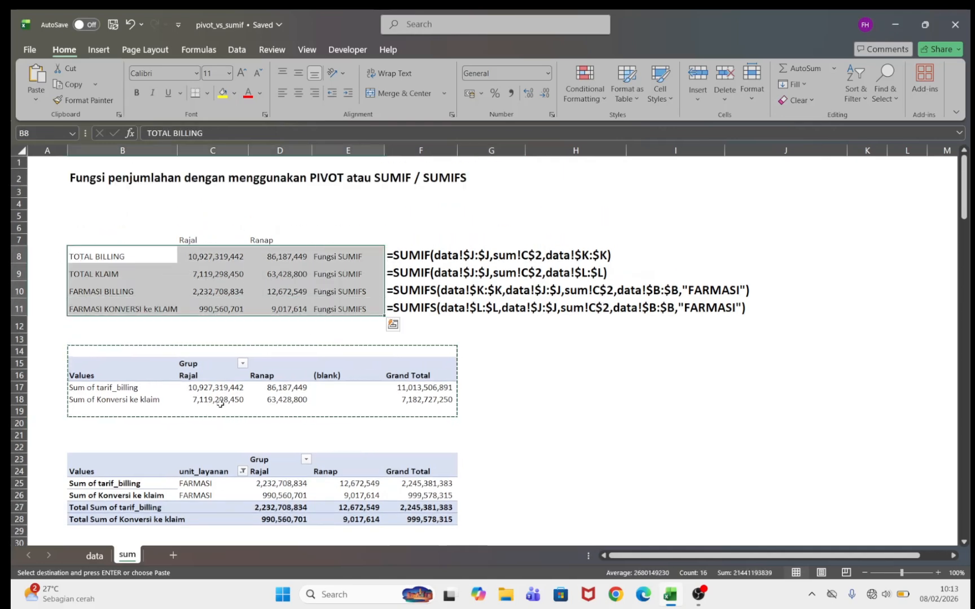
# - Check the Rajal TOTAL BILLING formula in C8 and the Konversi ke klaim source amounts on the data sheet
pyautogui.click(206, 258)
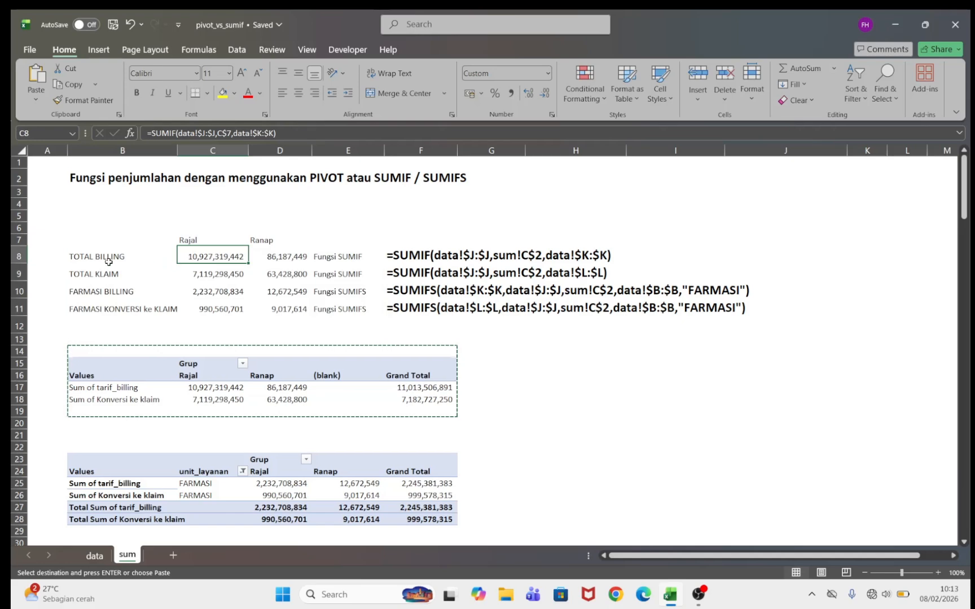
pyautogui.click(95, 556)
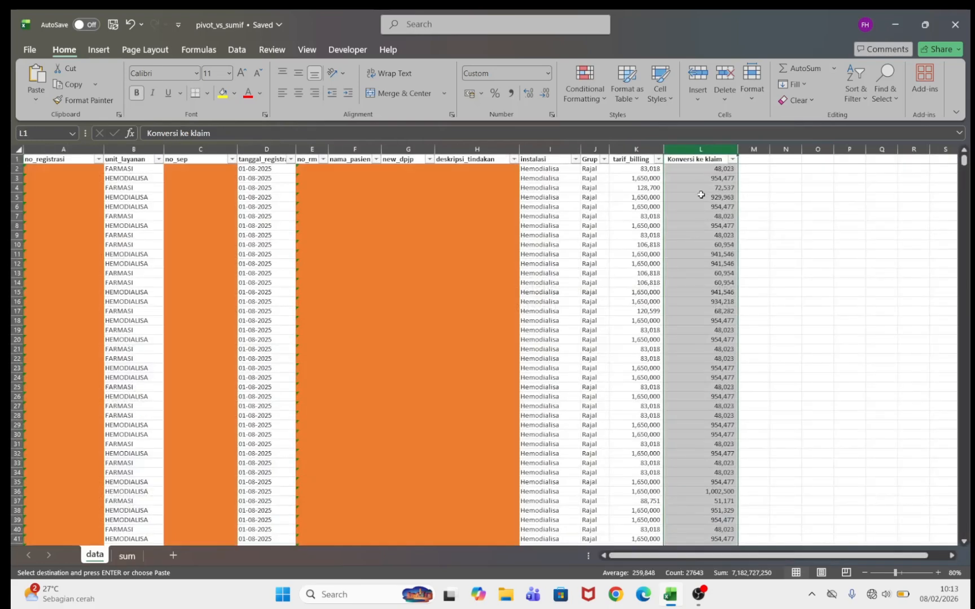
pyautogui.click(702, 205)
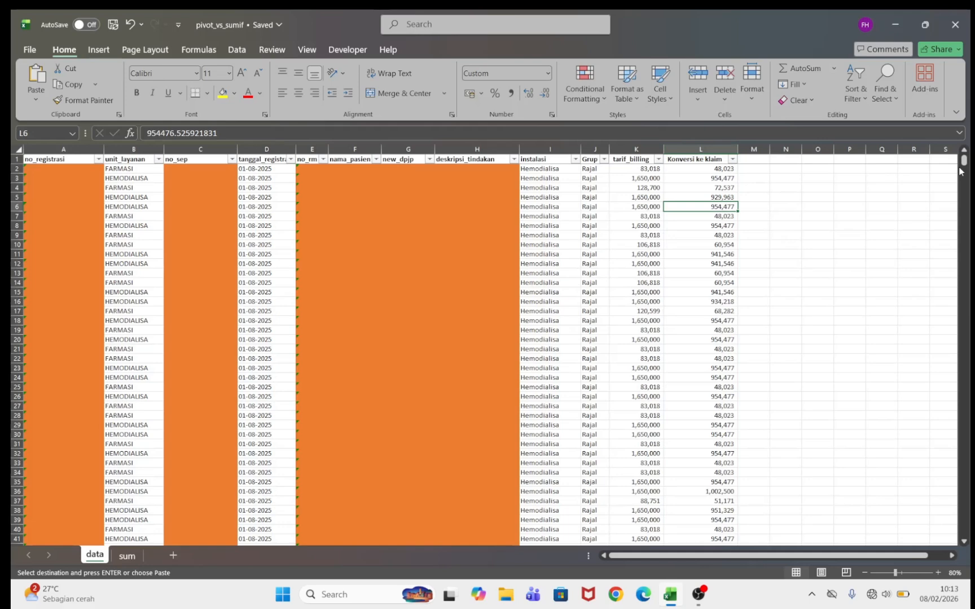
# - Return to the sum sheet and capture the formula table with its Rajal and Ranap amounts using Snipping Tool
pyautogui.click(126, 556)
pyautogui.click(305, 228)
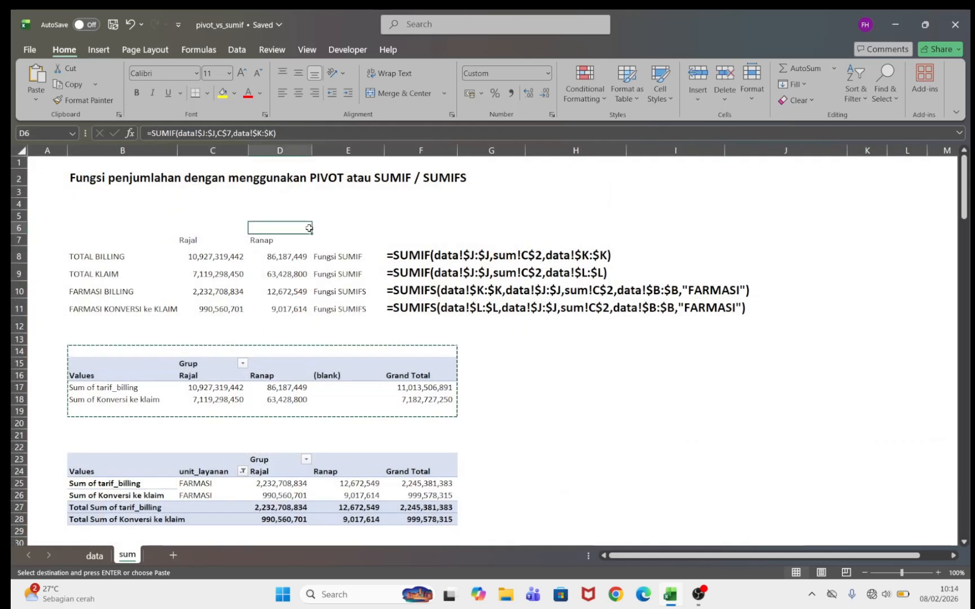
pyautogui.click(330, 596)
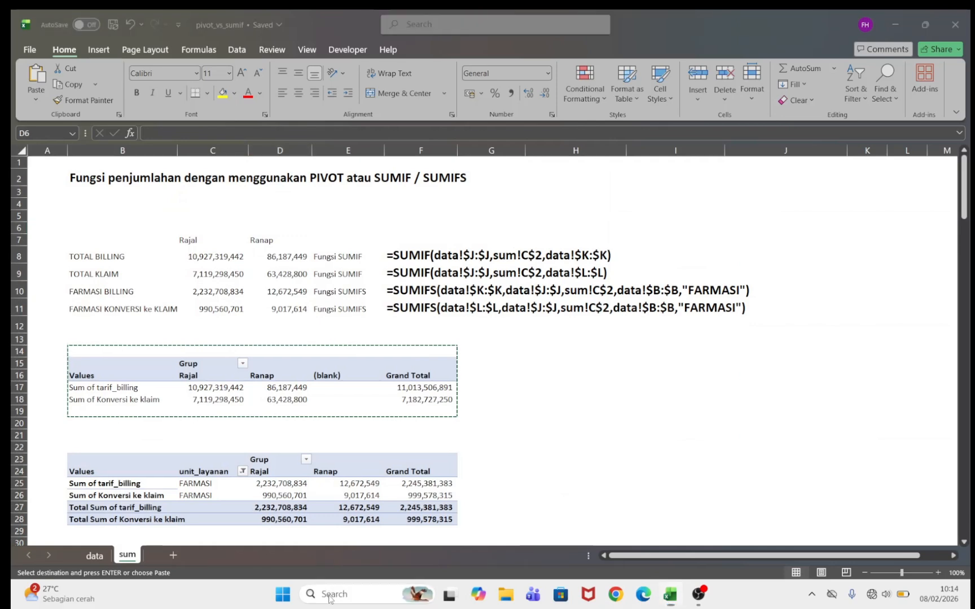
pyautogui.write('snip')
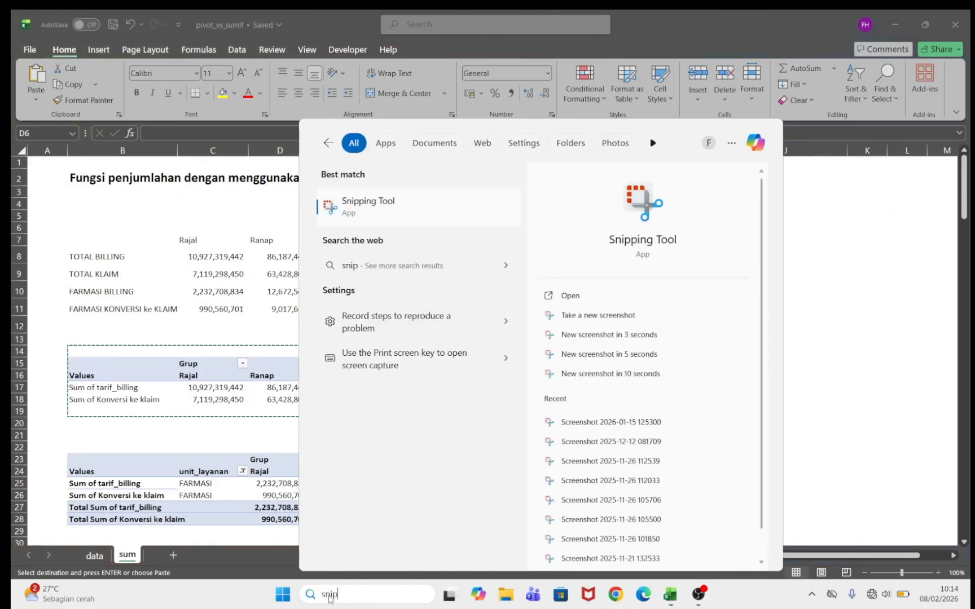
pyautogui.click(649, 251)
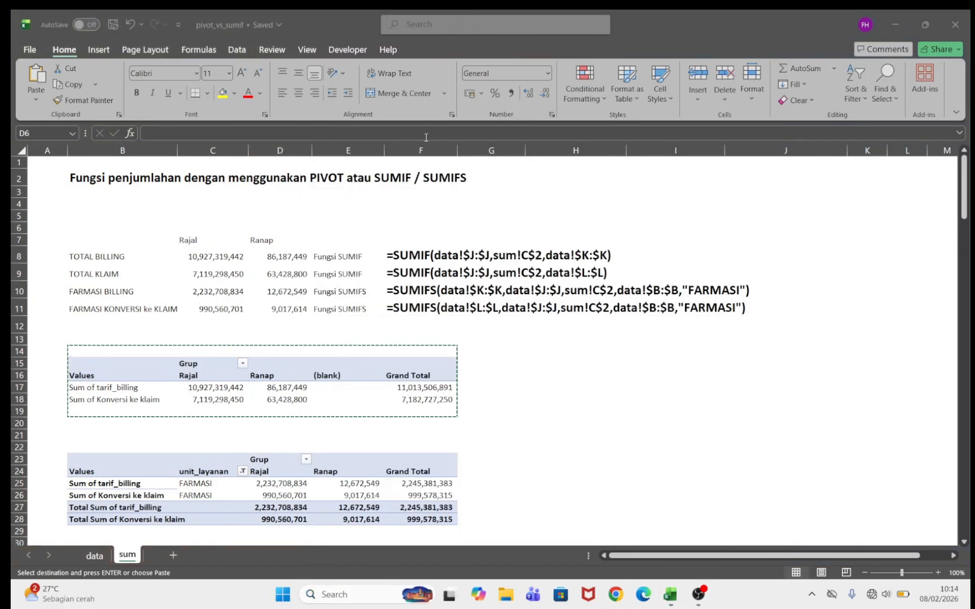
pyautogui.click(344, 79)
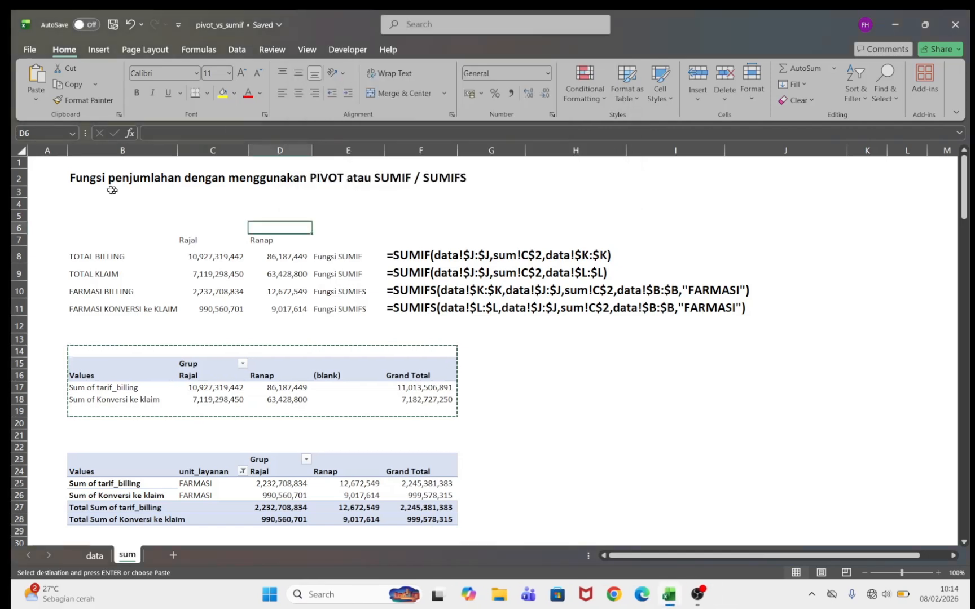
pyautogui.moveTo(42, 221); pyautogui.dragTo(373, 330)
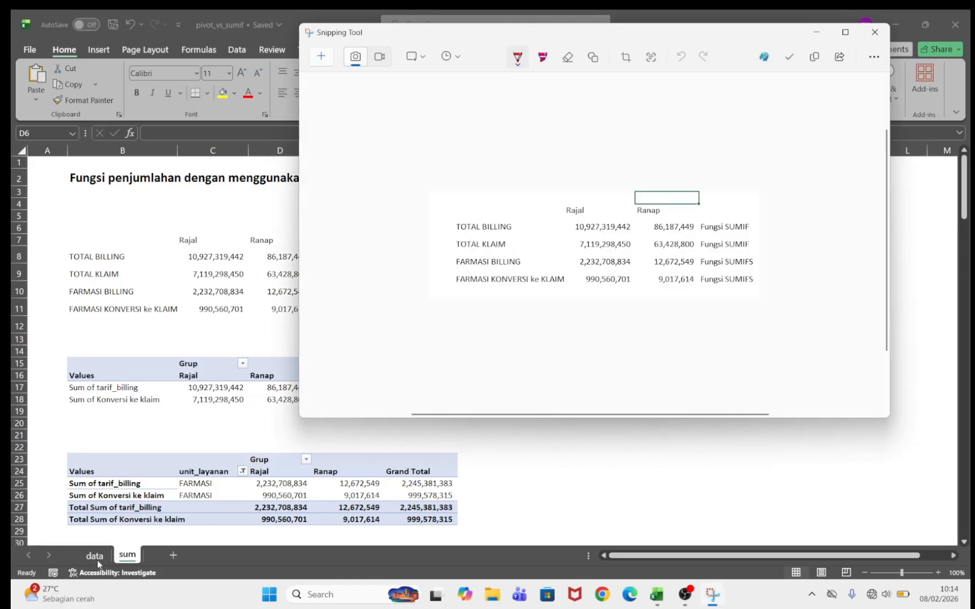
# - Set the Konversi ke klaim amount of the first FARMASI record, L2 on the data sheet, to 1000000
pyautogui.click(98, 558)
pyautogui.click(95, 556)
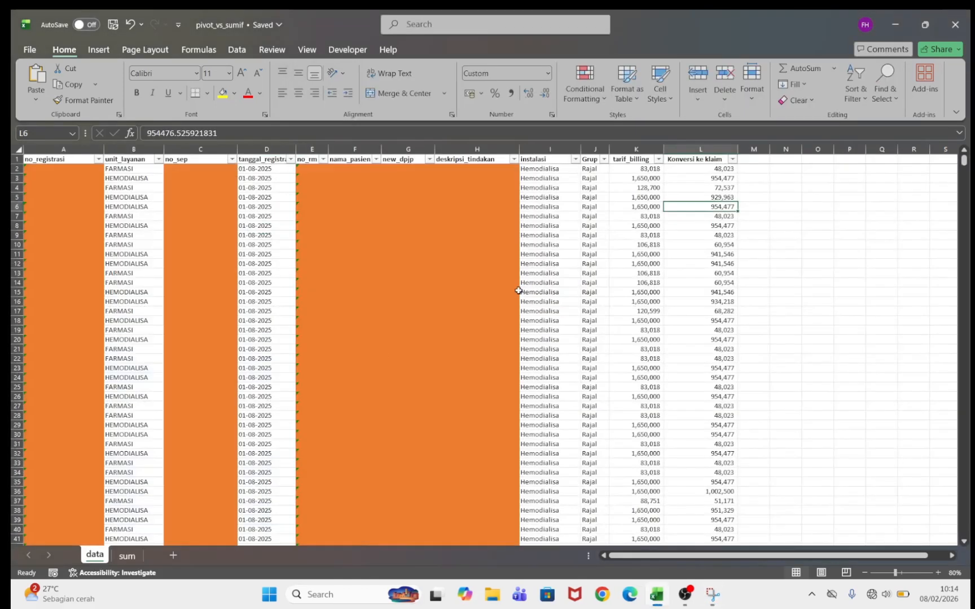
pyautogui.click(679, 170)
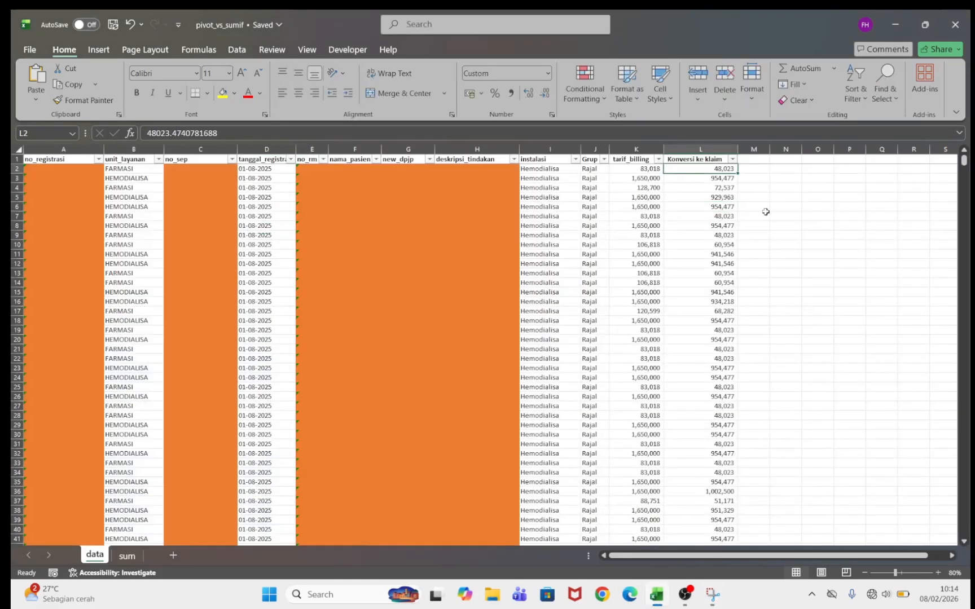
pyautogui.write('1000000')
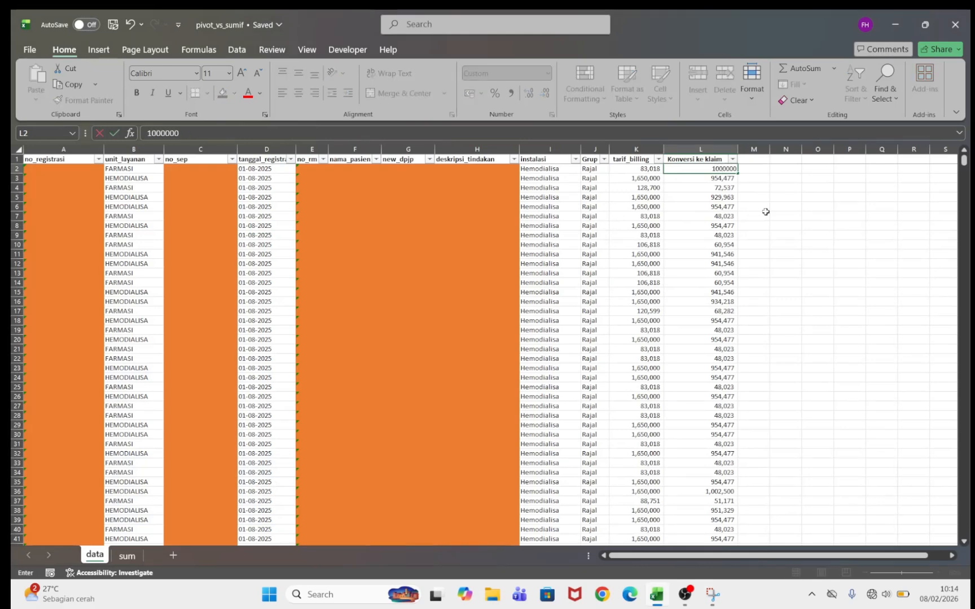
pyautogui.press('Return')
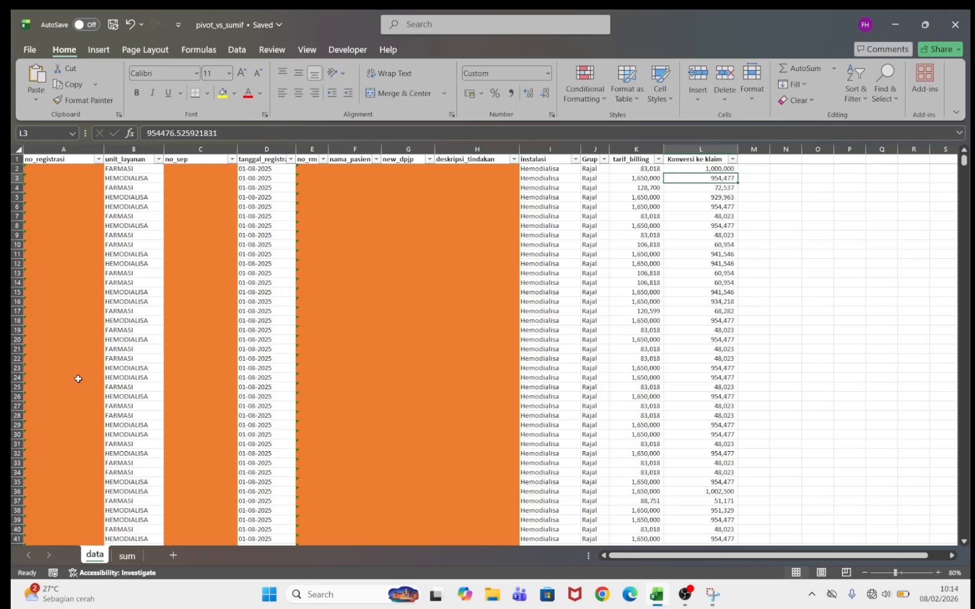
# - Place the captured table below the sum sheet's totals and outline its Rajal TOTAL KLAIM amount with a red rectangle
pyautogui.click(127, 556)
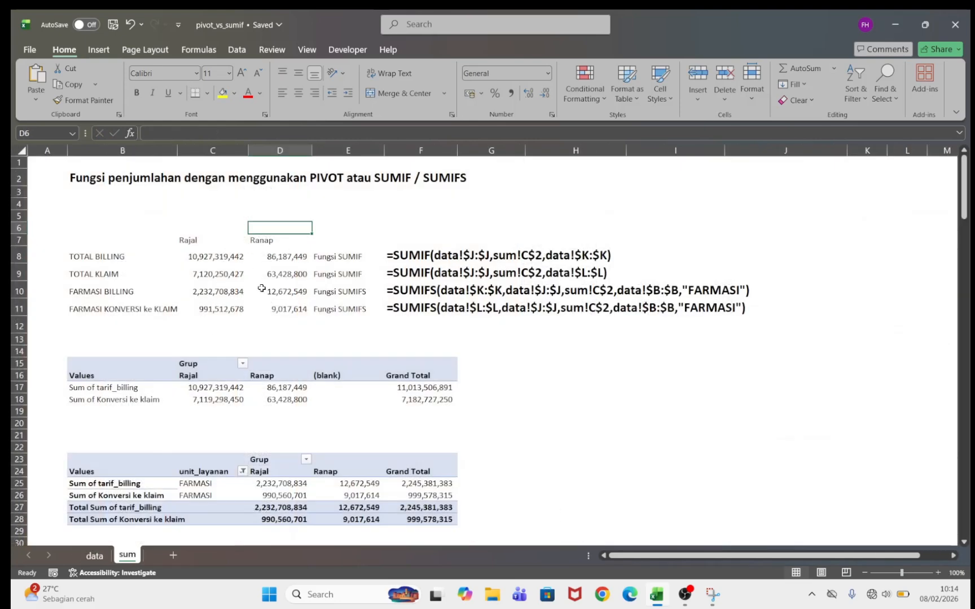
pyautogui.click(711, 595)
pyautogui.moveTo(464, 37); pyautogui.dragTo(253, 312)
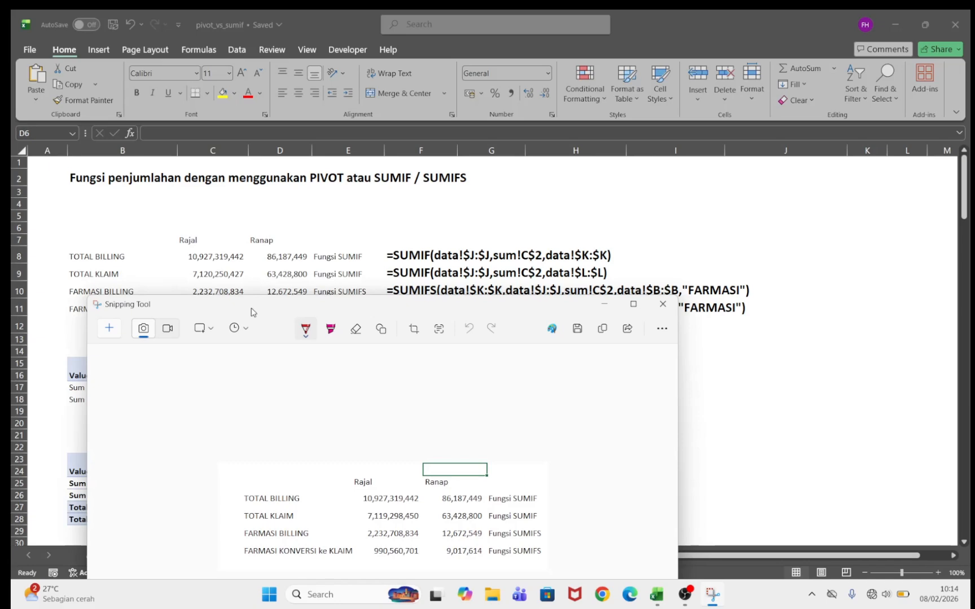
pyautogui.moveTo(252, 312); pyautogui.dragTo(268, 298)
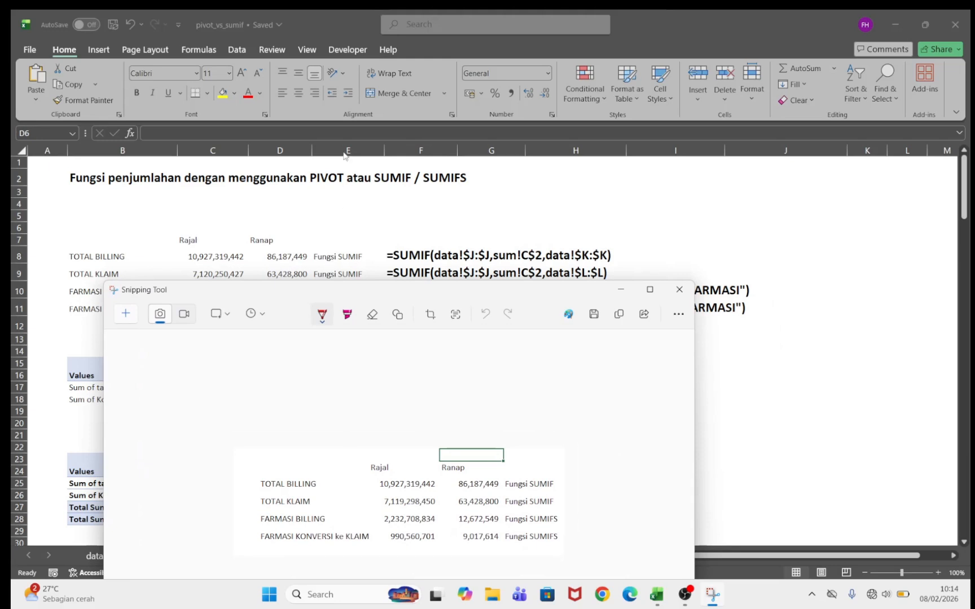
pyautogui.click(397, 314)
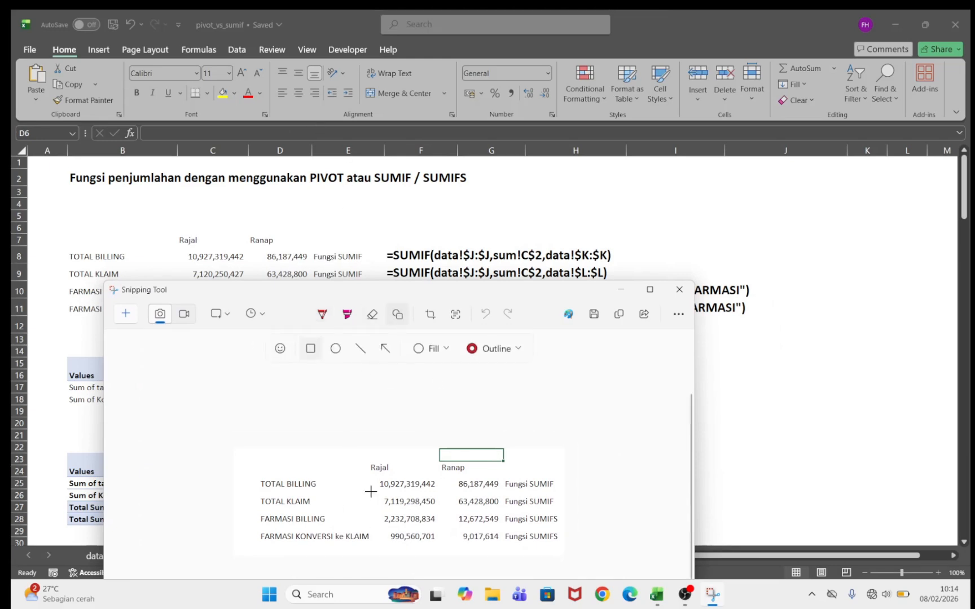
pyautogui.moveTo(371, 492); pyautogui.dragTo(446, 511)
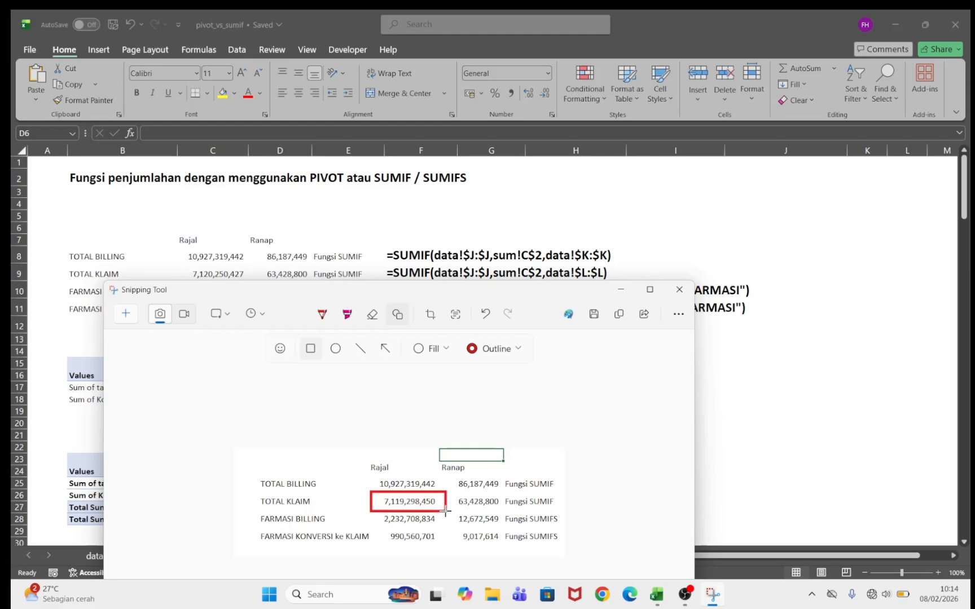
# - Fill the Rajal TOTAL KLAIM cell C9 on the sum sheet with yellow
pyautogui.click(190, 281)
pyautogui.click(187, 276)
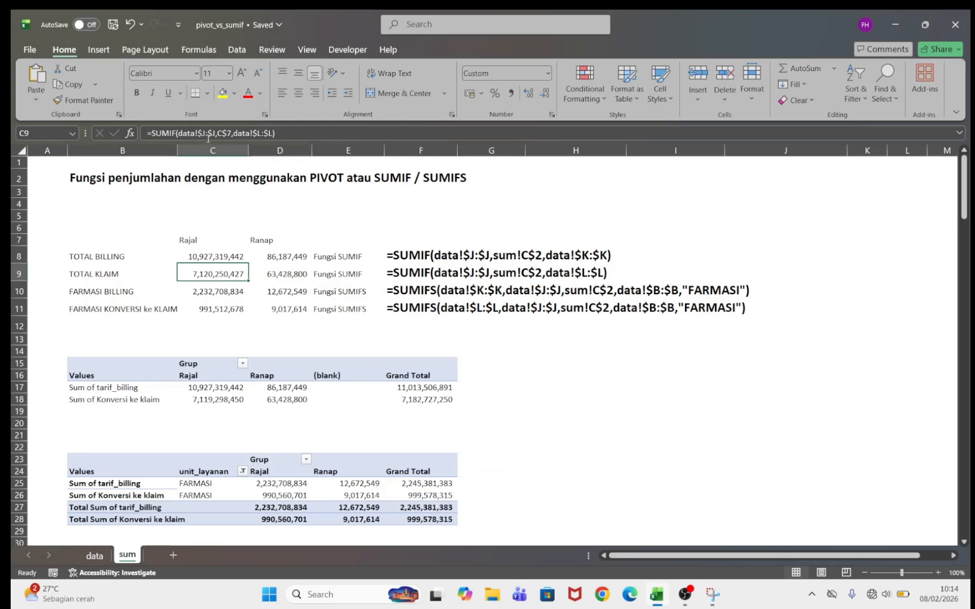
pyautogui.click(223, 92)
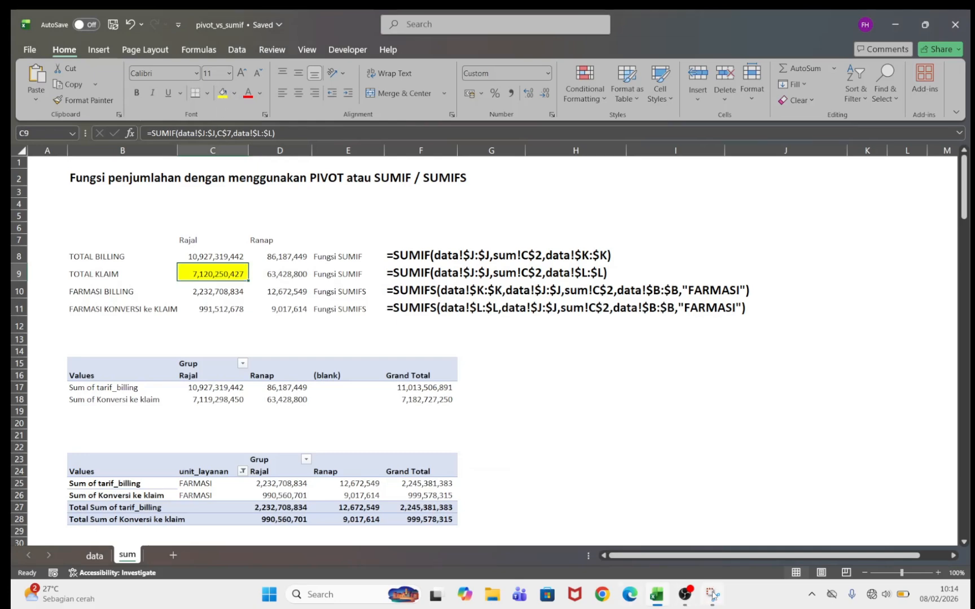
# - Compare the outlined TOTAL KLAIM amount in the capture with the highlighted cell C9, and return to the workbook
pyautogui.click(712, 595)
pyautogui.moveTo(325, 294); pyautogui.dragTo(495, 214)
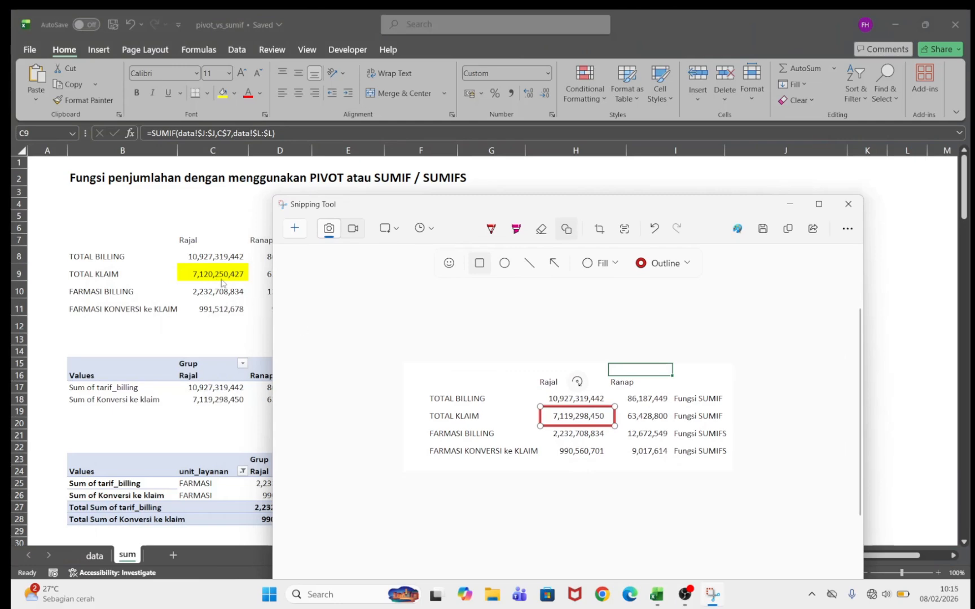
pyautogui.hotkey('alt', 'Tab')
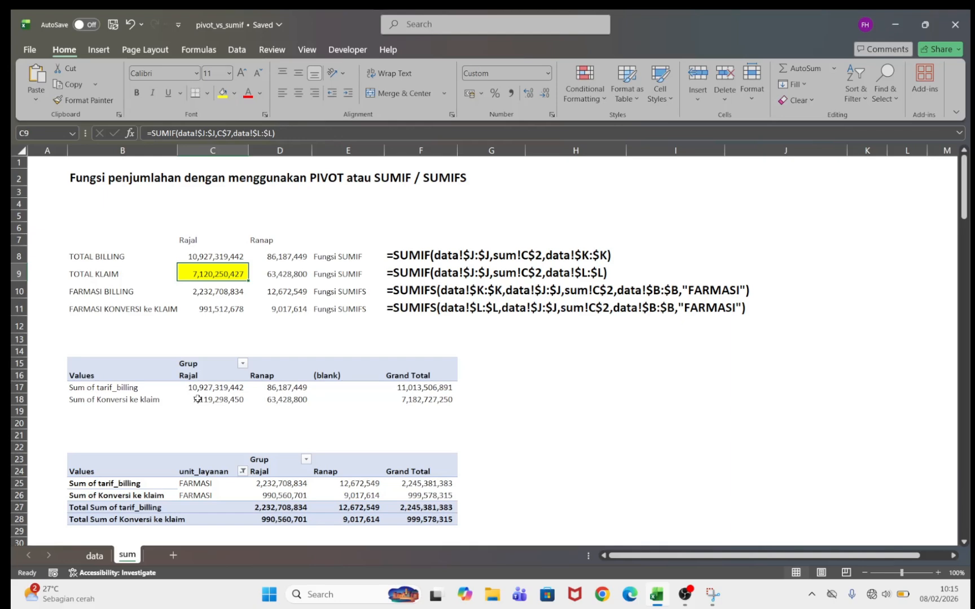
# - Refresh the overall PivotTable so its sums pick up the changed source data
pyautogui.click(218, 400)
pyautogui.click(420, 52)
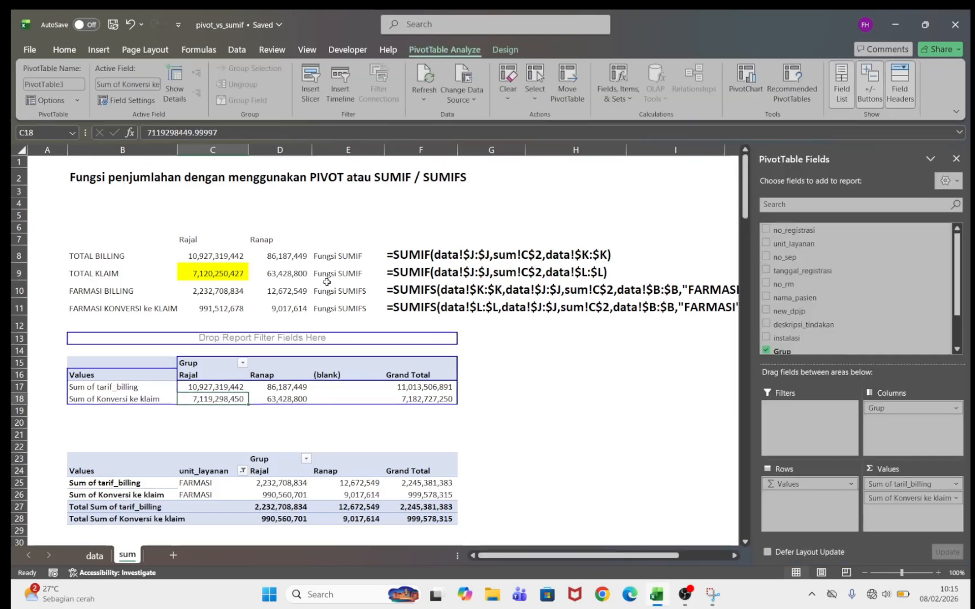
pyautogui.click(424, 79)
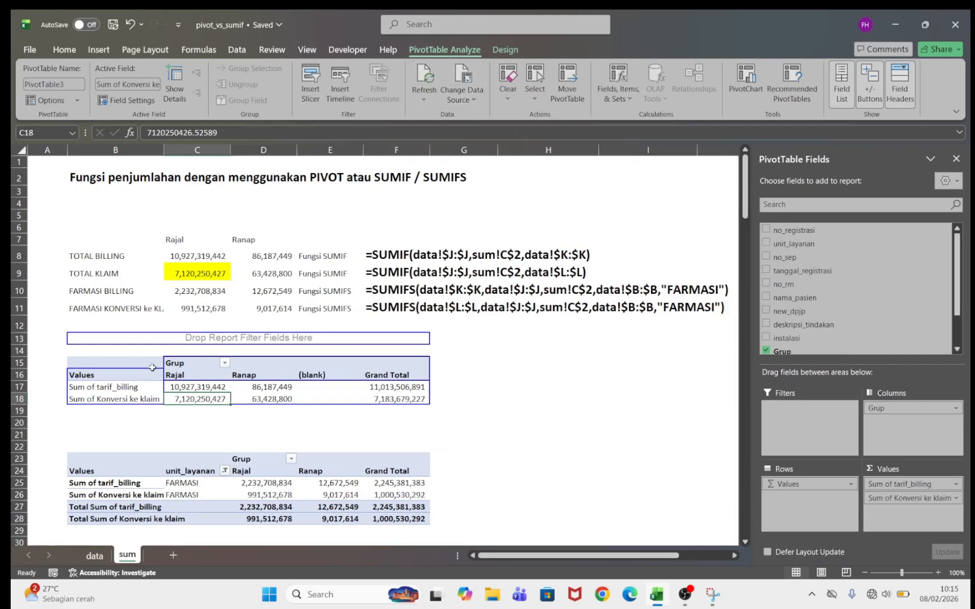
# - Fill the PivotTable's Rajal Sum of Konversi ke klaim cell C18 with yellow
pyautogui.click(65, 50)
pyautogui.click(223, 93)
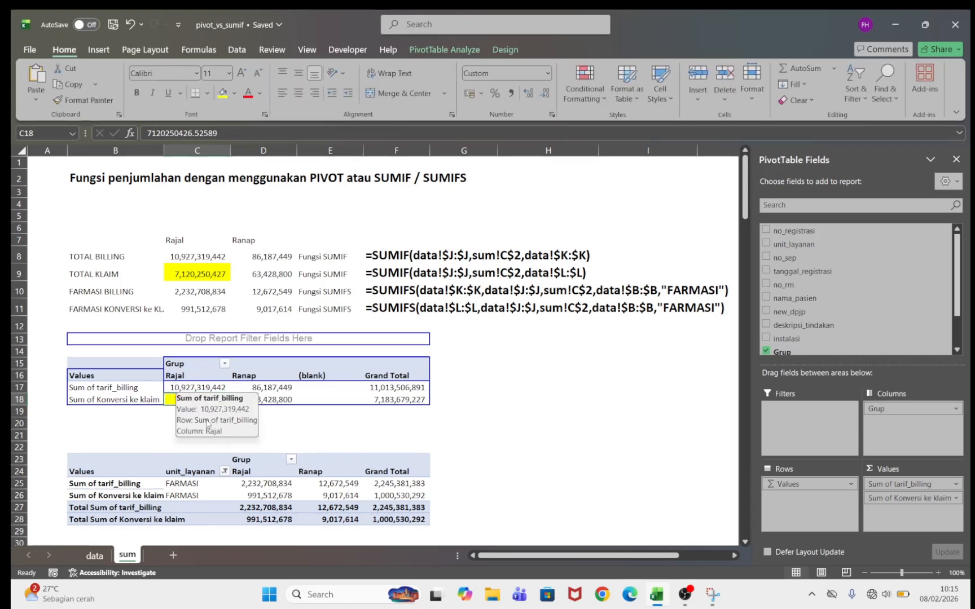
pyautogui.click(483, 389)
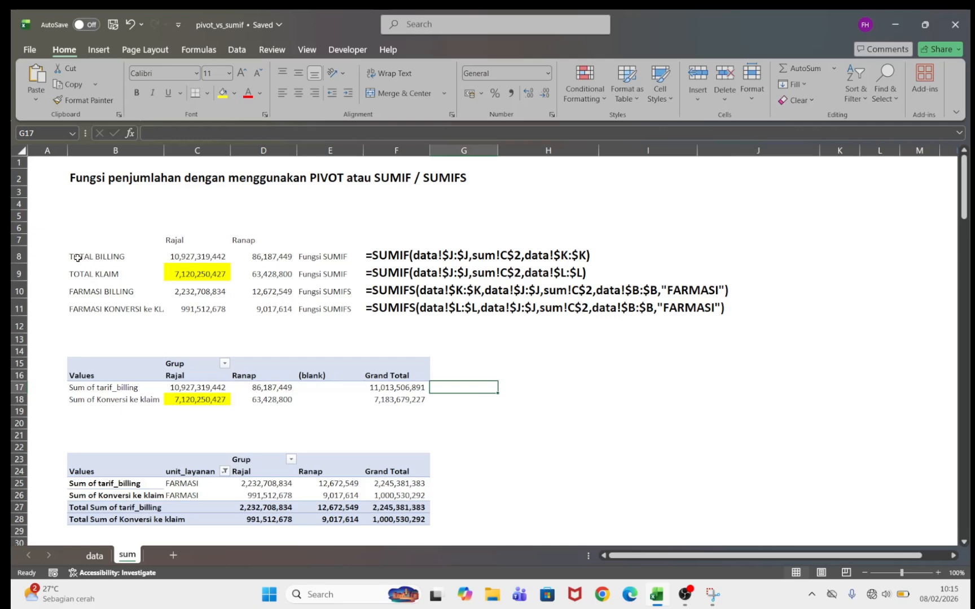
# - Compare the Rajal TOTAL BILLING formula result in C8 with the PivotTable's Rajal Sum of tarif_billing in C17
pyautogui.click(178, 258)
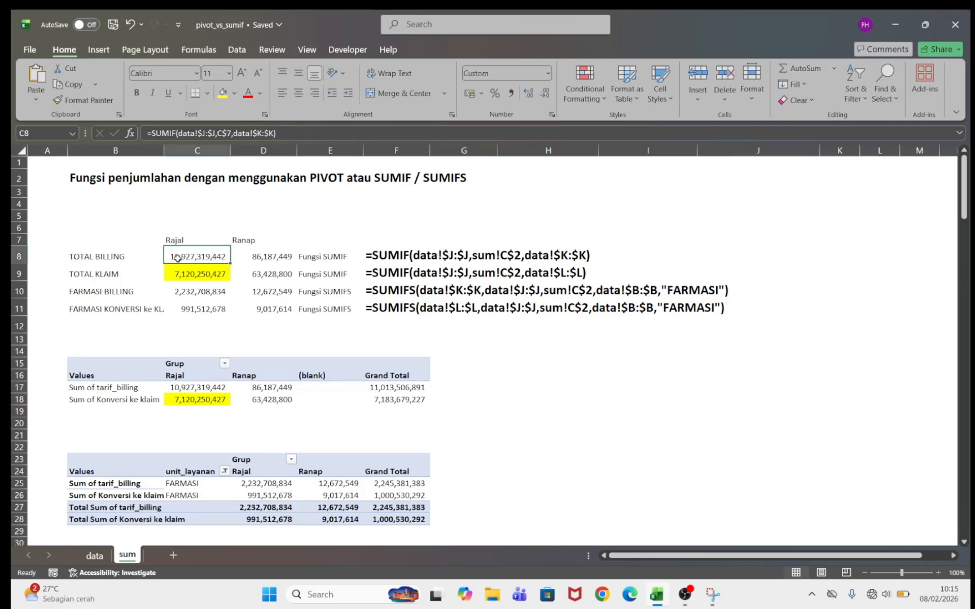
pyautogui.click(195, 388)
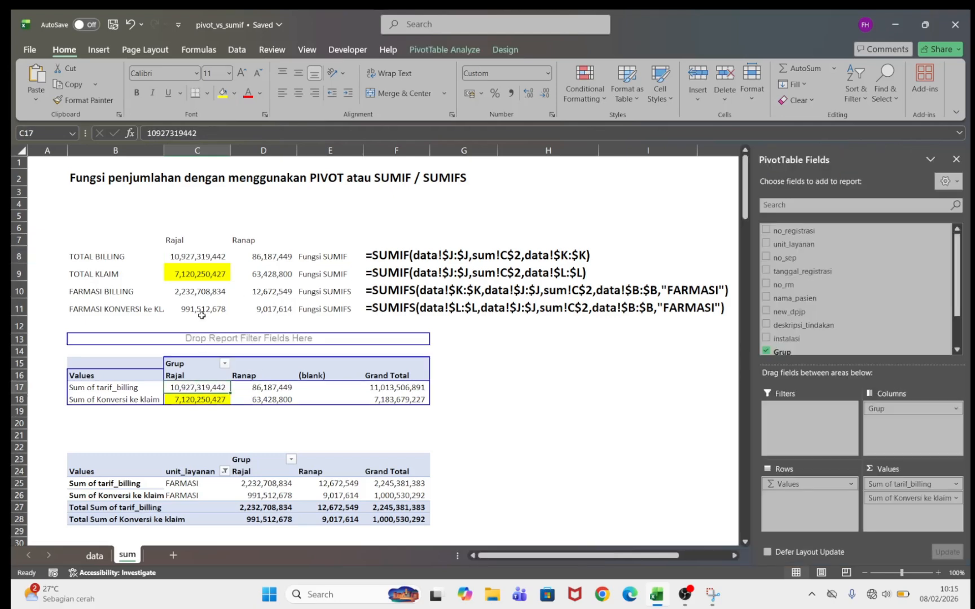